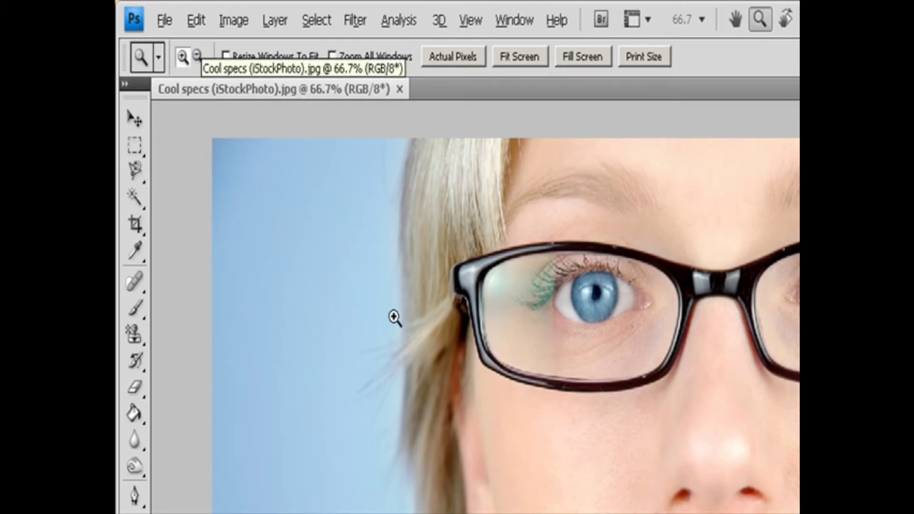
Zoom in on the eye behind the glasses to 200% and back out to 66.7%
{"action": "left_click", "coordinate": [598, 309]}
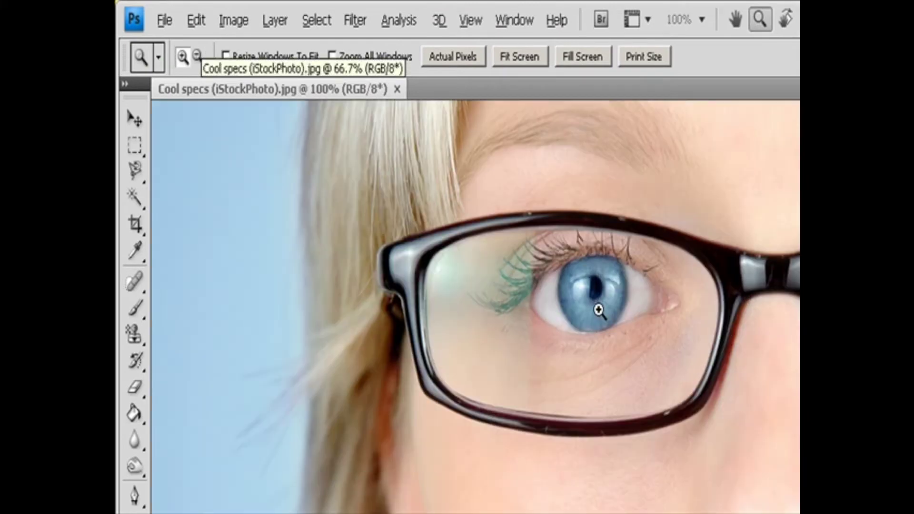
{"action": "left_click", "coordinate": [598, 310]}
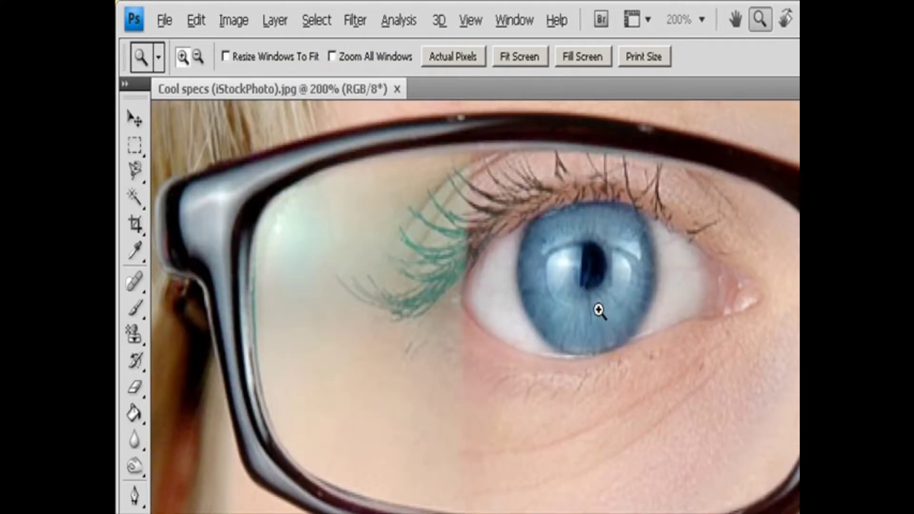
{"action": "key", "text": "alt"}
{"action": "left_click", "coordinate": [599, 310], "text": "alt"}
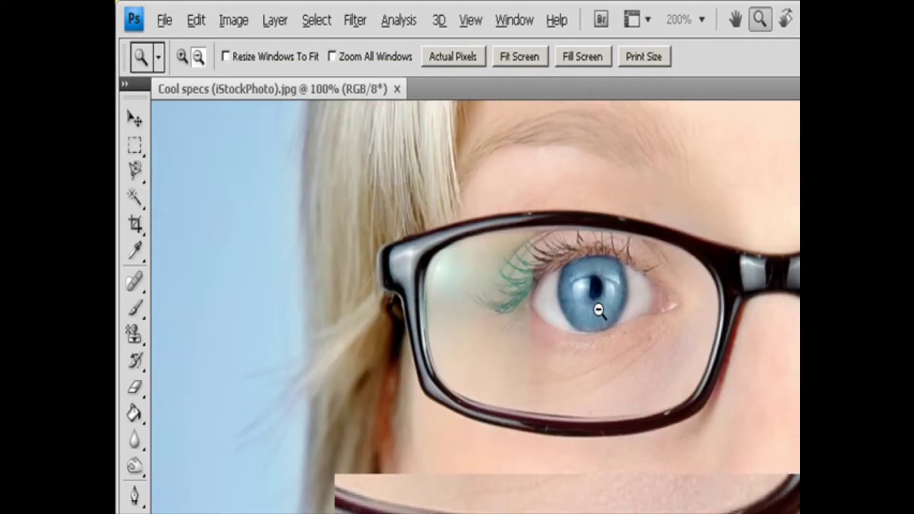
{"action": "left_click", "coordinate": [599, 310], "text": "alt"}
{"action": "key", "text": "alt"}
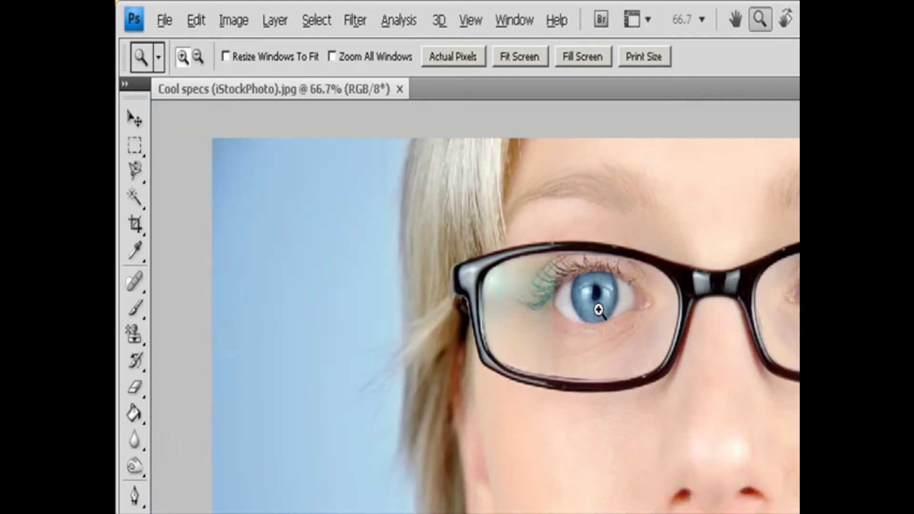
Zoom gradually in around the mouth to about 118%, back out, and in again to 80.7%
{"action": "key", "text": "v"}
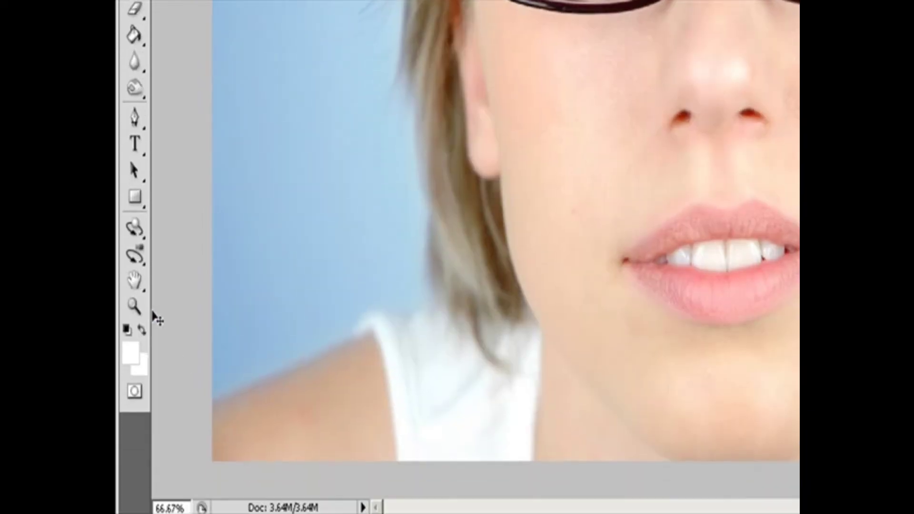
{"action": "left_click", "coordinate": [136, 299]}
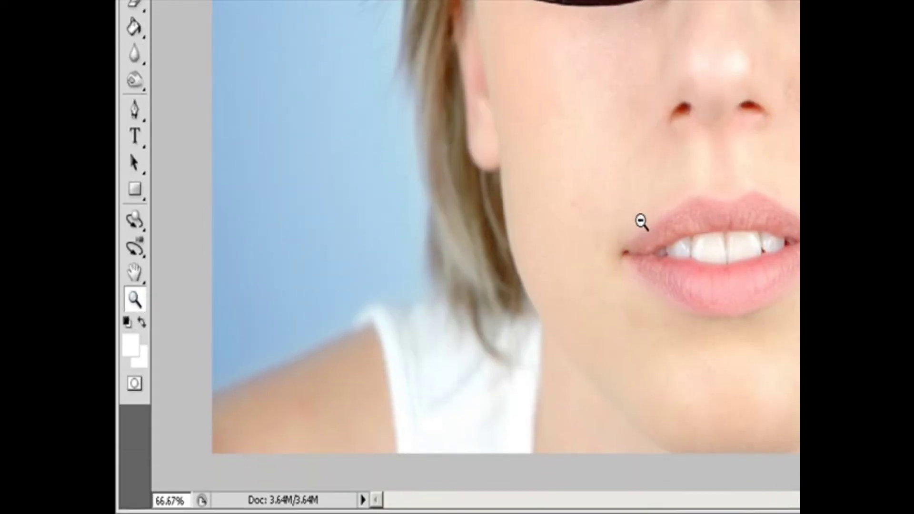
{"action": "scroll", "coordinate": [642, 223], "scroll_direction": "up", "scroll_amount": 2}
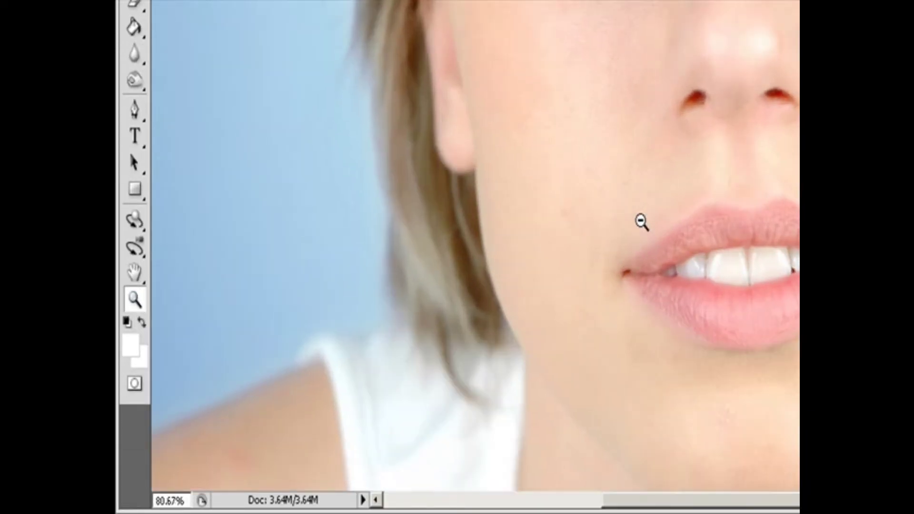
{"action": "scroll", "coordinate": [642, 222], "scroll_direction": "up", "scroll_amount": 1}
{"action": "scroll", "coordinate": [642, 222], "scroll_direction": "up", "scroll_amount": 2}
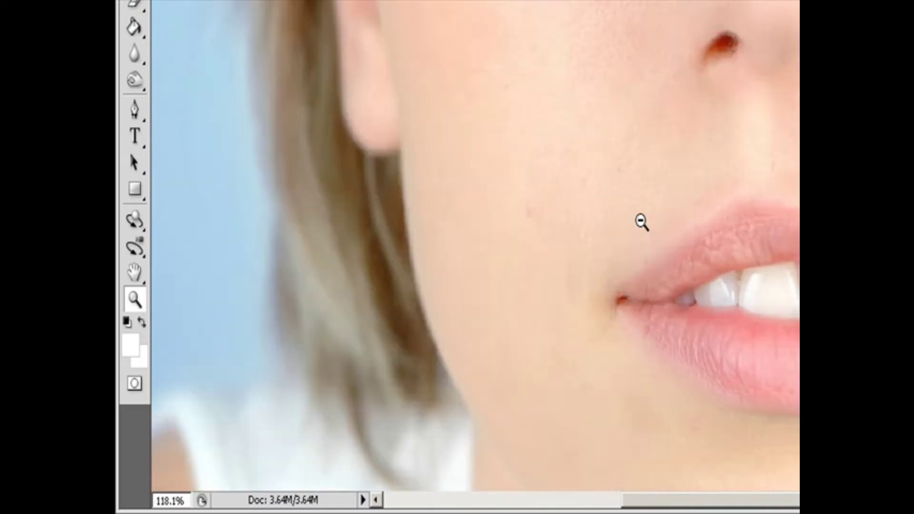
{"action": "scroll", "coordinate": [642, 222], "scroll_direction": "down", "scroll_amount": 5}
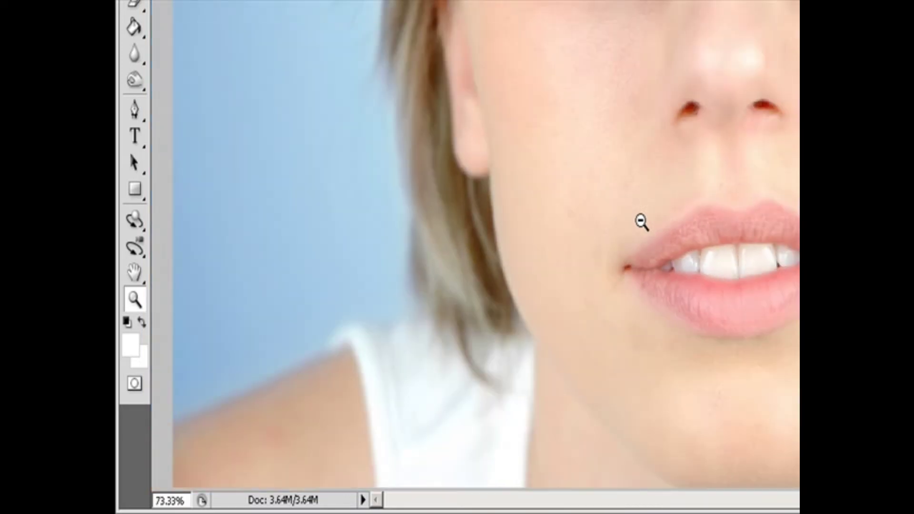
{"action": "scroll", "coordinate": [642, 222], "scroll_direction": "down", "scroll_amount": 1}
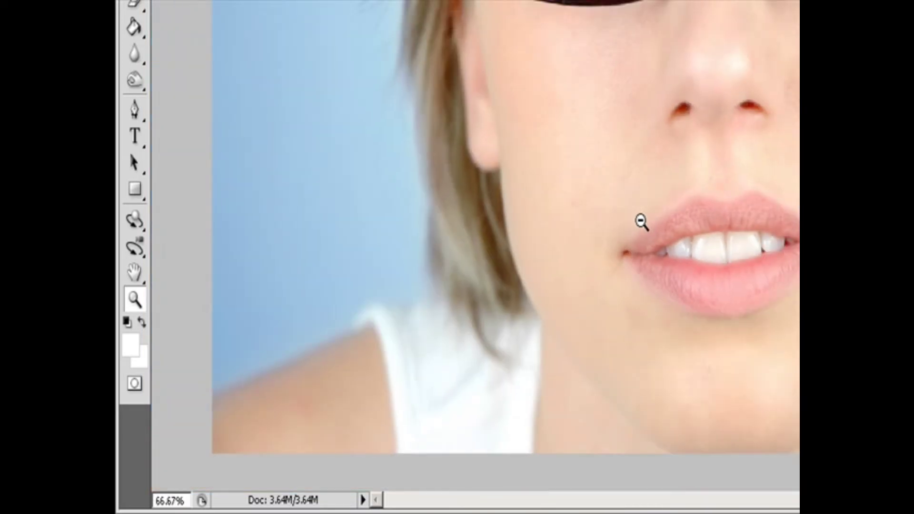
{"action": "scroll", "coordinate": [641, 222], "scroll_direction": "down", "scroll_amount": 1}
{"action": "scroll", "coordinate": [641, 222], "scroll_direction": "up", "scroll_amount": 1}
{"action": "scroll", "coordinate": [641, 222], "scroll_direction": "up", "scroll_amount": 2}
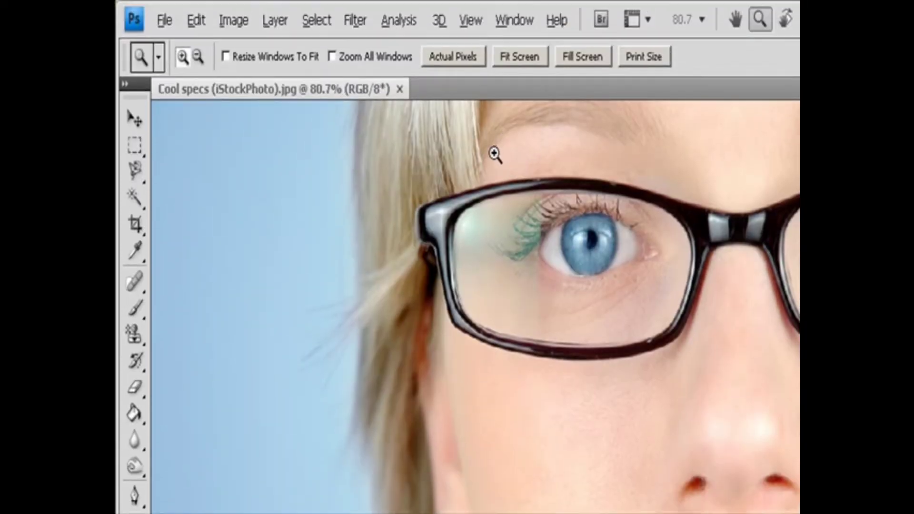
Magnify the eye area to about 399% by framing it with zoom rectangles
{"action": "left_click_drag", "start_coordinate": [495, 155], "coordinate": [727, 407]}
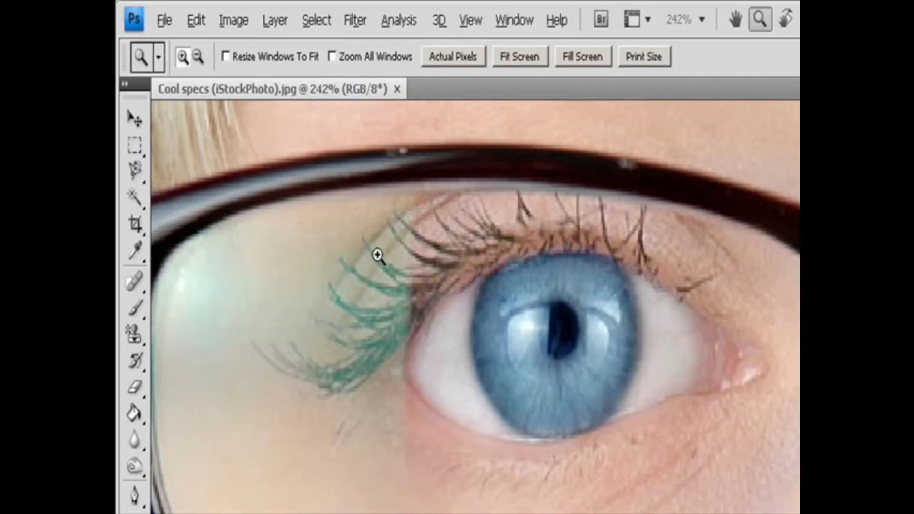
{"action": "left_click_drag", "start_coordinate": [346, 214], "coordinate": [581, 324]}
{"action": "key", "text": "space"}
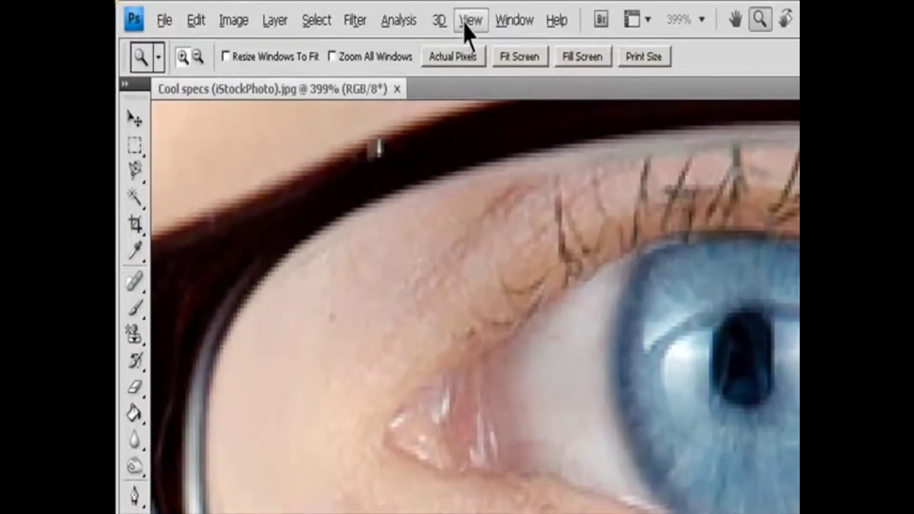
Zoom the view out one preset level to 300% and back in to 400%
{"action": "left_click", "coordinate": [316, 14]}
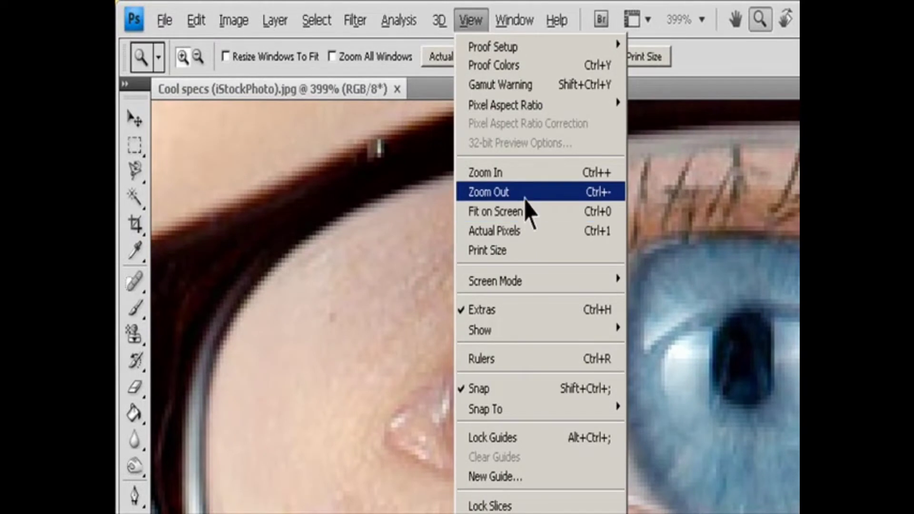
{"action": "left_click", "coordinate": [524, 194]}
{"action": "left_click", "coordinate": [471, 21]}
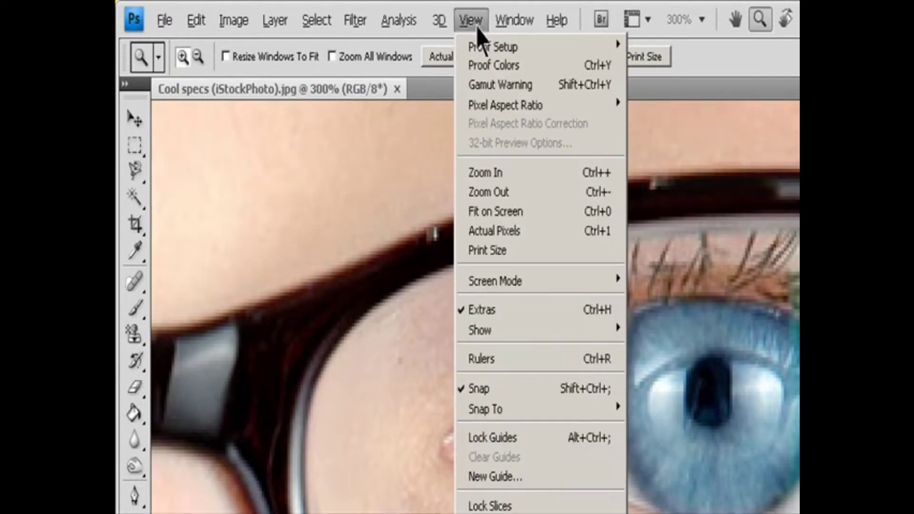
{"action": "left_click", "coordinate": [521, 180]}
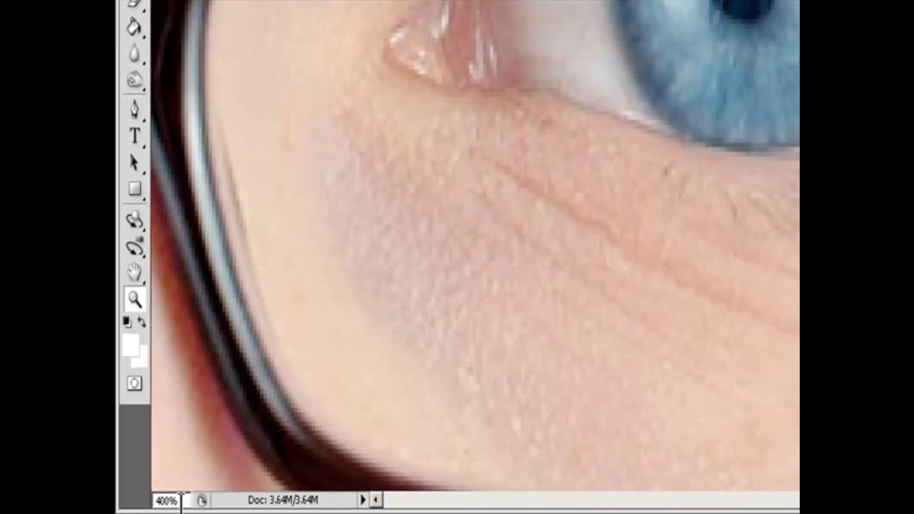
Set the document magnification to exactly 66.67%
{"action": "left_click", "coordinate": [181, 500]}
{"action": "type", "text": "66.67"}
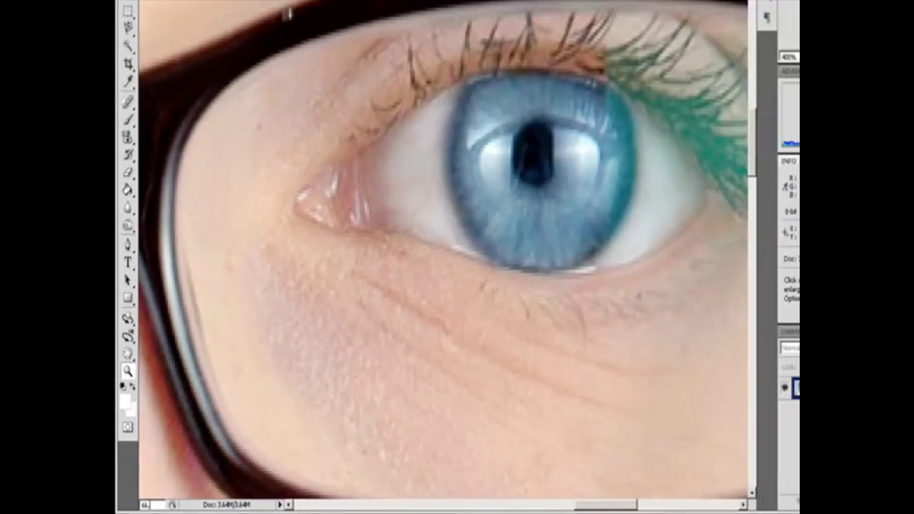
{"action": "key", "text": "Return"}
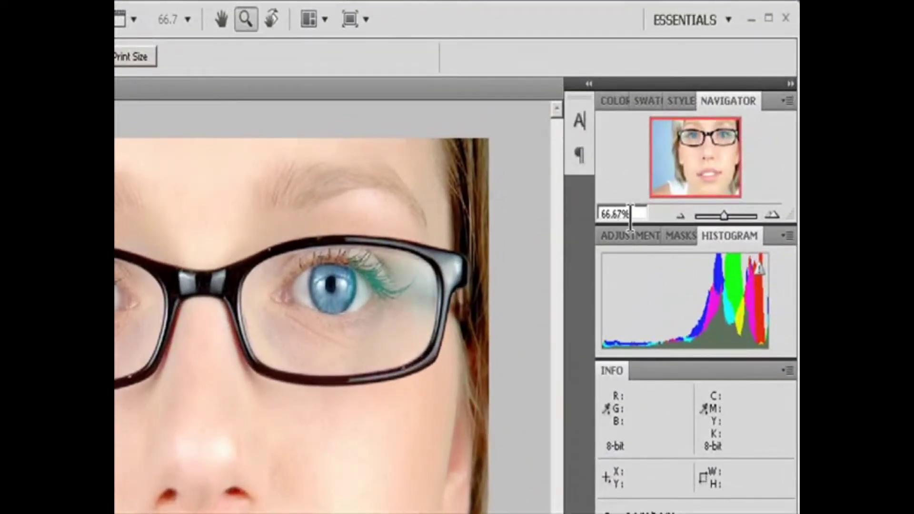
Set the document magnification to exactly 100%
{"action": "left_click", "coordinate": [630, 214]}
{"action": "type", "text": "100"}
{"action": "key", "text": "Return"}
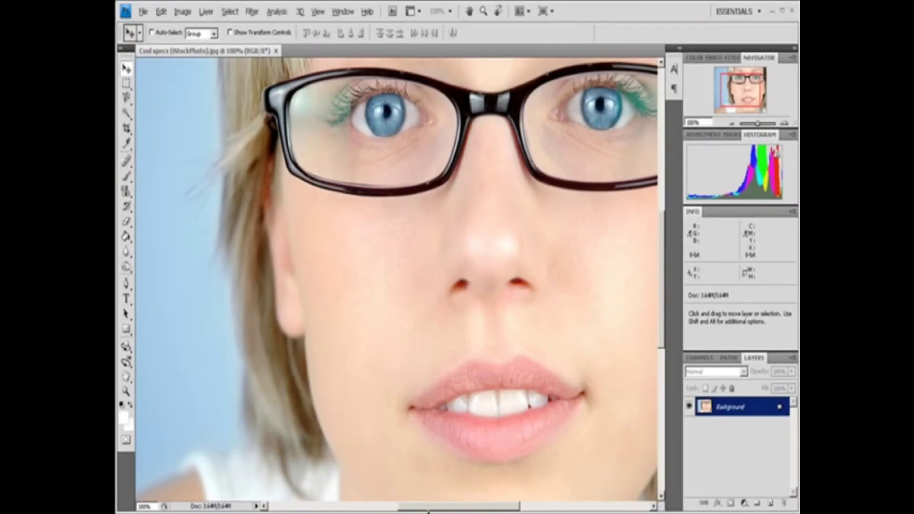
Pan around the face at 100% magnification and fit the whole image on screen
{"action": "left_click_drag", "start_coordinate": [428, 512], "coordinate": [452, 512]}
{"action": "left_click_drag", "start_coordinate": [665, 285], "coordinate": [672, 259]}
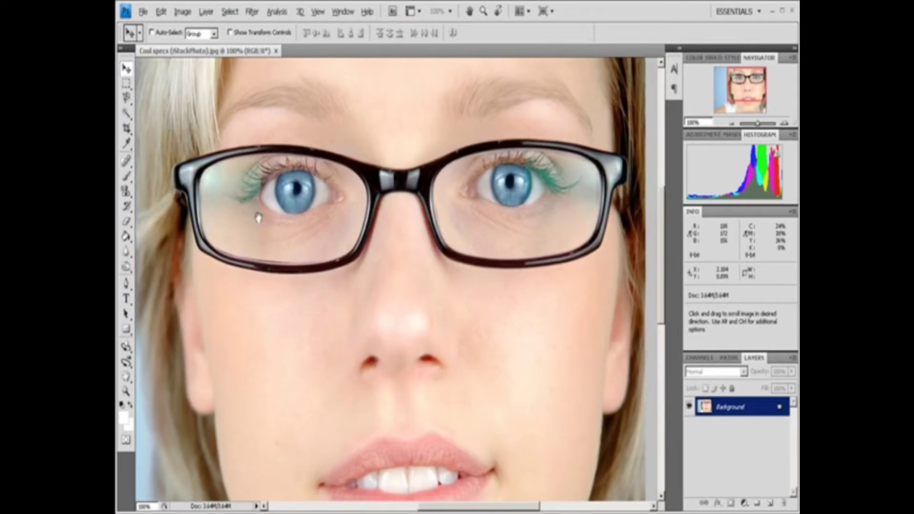
{"action": "left_click_drag", "start_coordinate": [259, 206], "coordinate": [366, 286]}
{"action": "left_click_drag", "start_coordinate": [276, 313], "coordinate": [396, 230]}
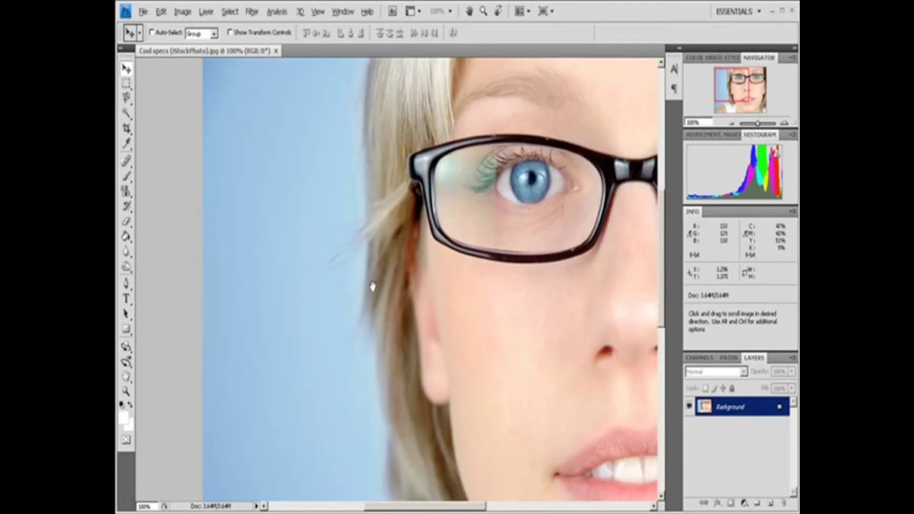
{"action": "left_click_drag", "start_coordinate": [373, 286], "coordinate": [261, 300]}
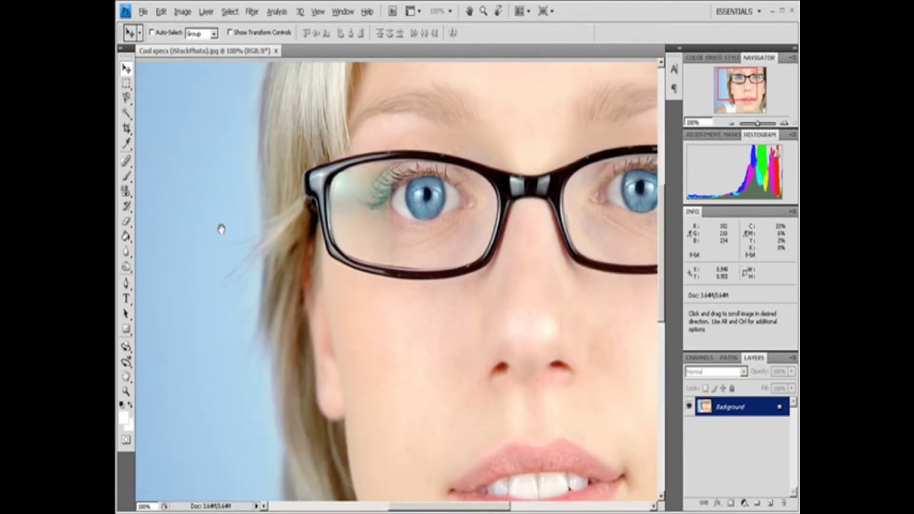
{"action": "left_click_drag", "start_coordinate": [221, 228], "coordinate": [215, 280]}
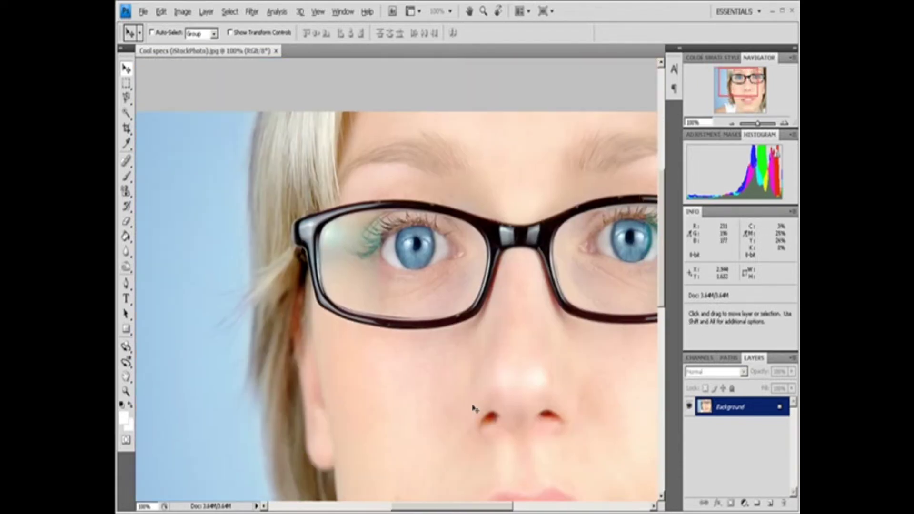
{"action": "key", "text": "ctrl+0"}
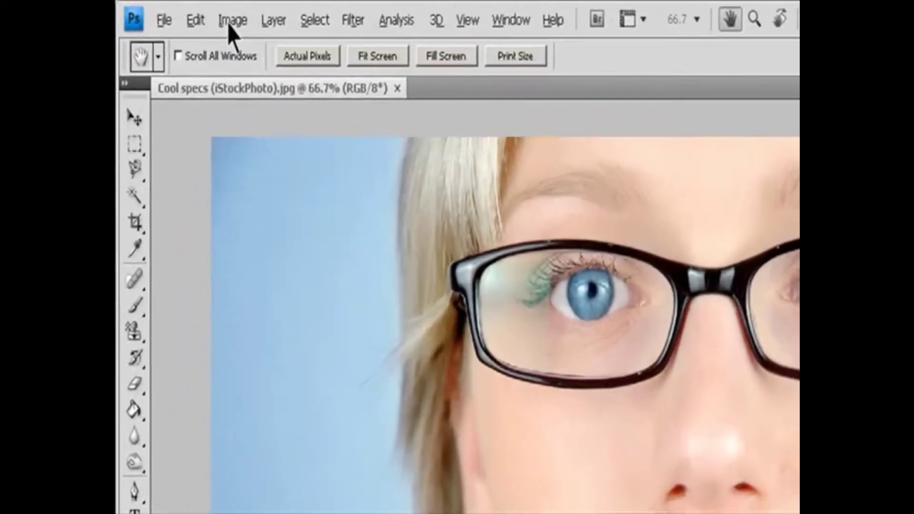
Open the Image Size settings and enable Resample Image and Constrain Proportions
{"action": "left_click", "coordinate": [183, 11]}
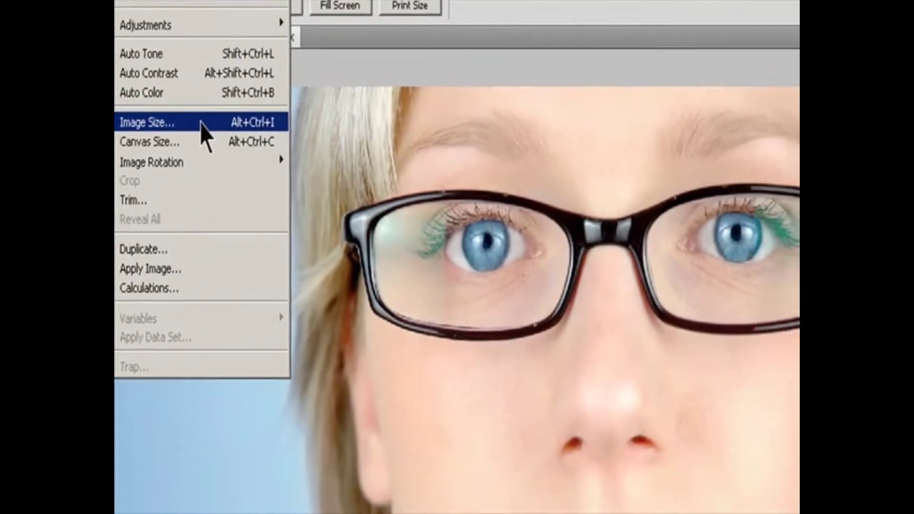
{"action": "left_click", "coordinate": [312, 174]}
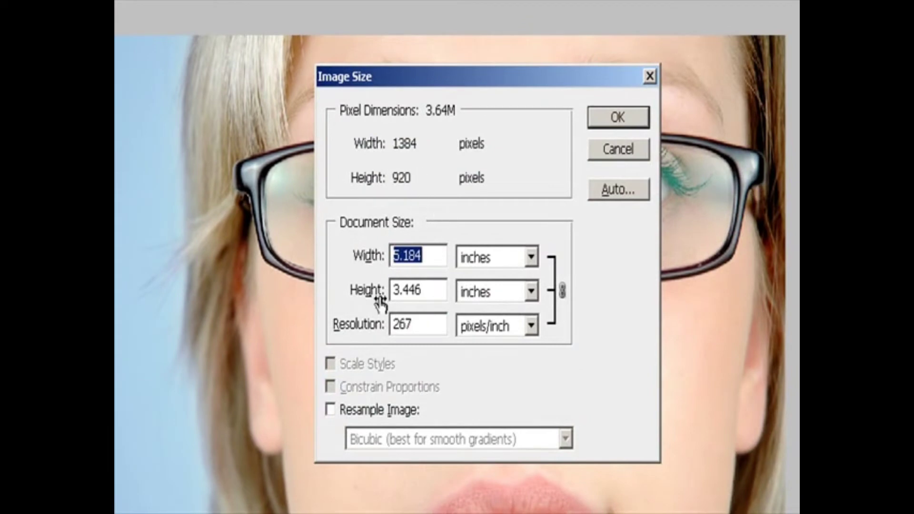
{"action": "left_click", "coordinate": [341, 423]}
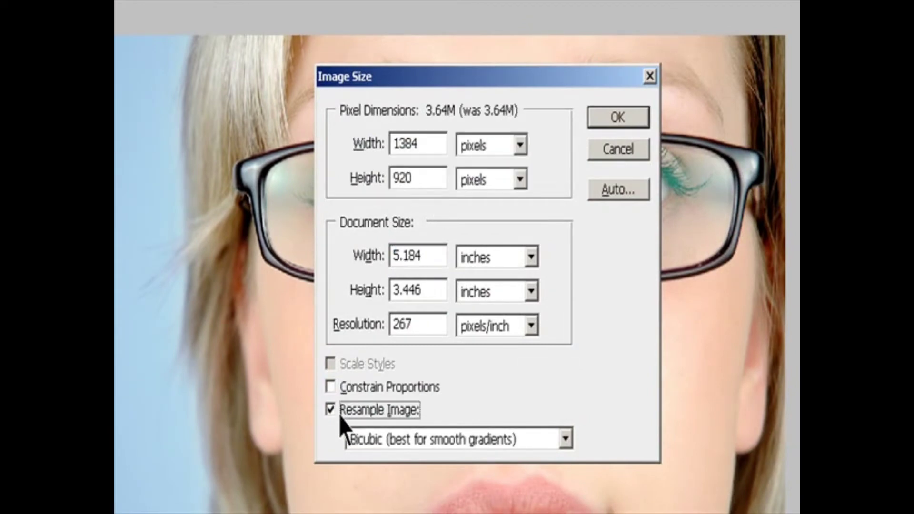
{"action": "left_click", "coordinate": [346, 394]}
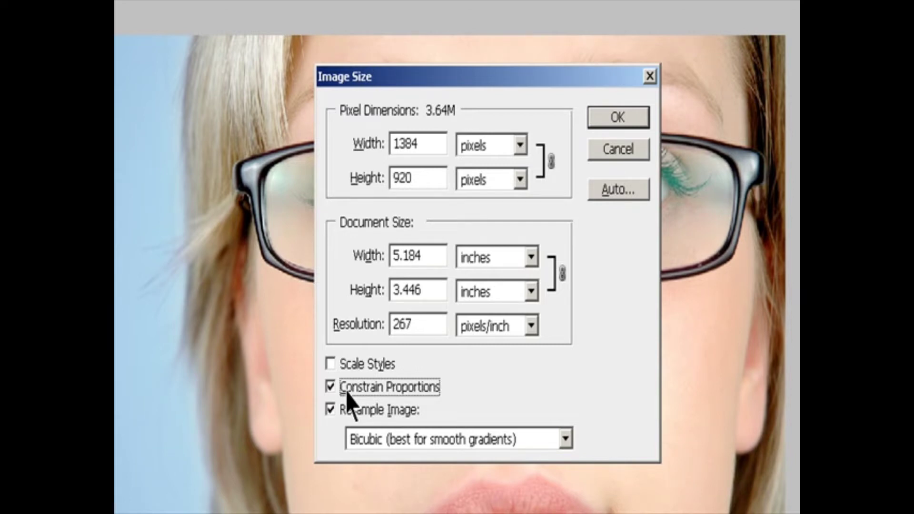
Set the image's pixel width to 800 pixels
{"action": "double_click", "coordinate": [419, 143]}
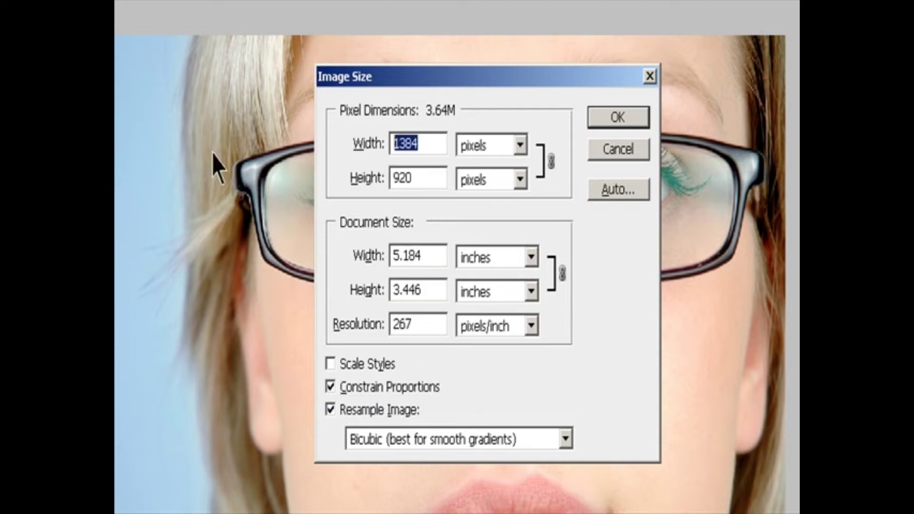
{"action": "type", "text": "800"}
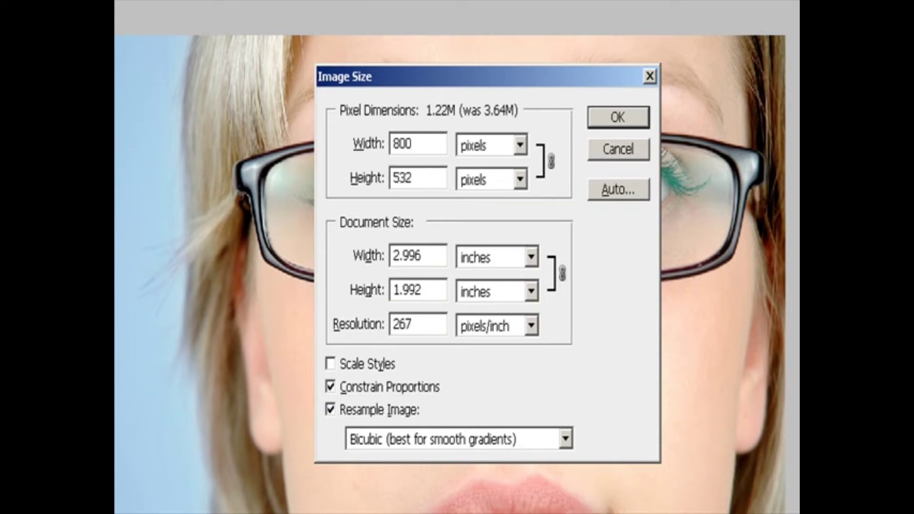
{"action": "double_click", "coordinate": [405, 144]}
Switch the pixel dimension unit to percent and set the image width to 50 percent
{"action": "left_click", "coordinate": [521, 145]}
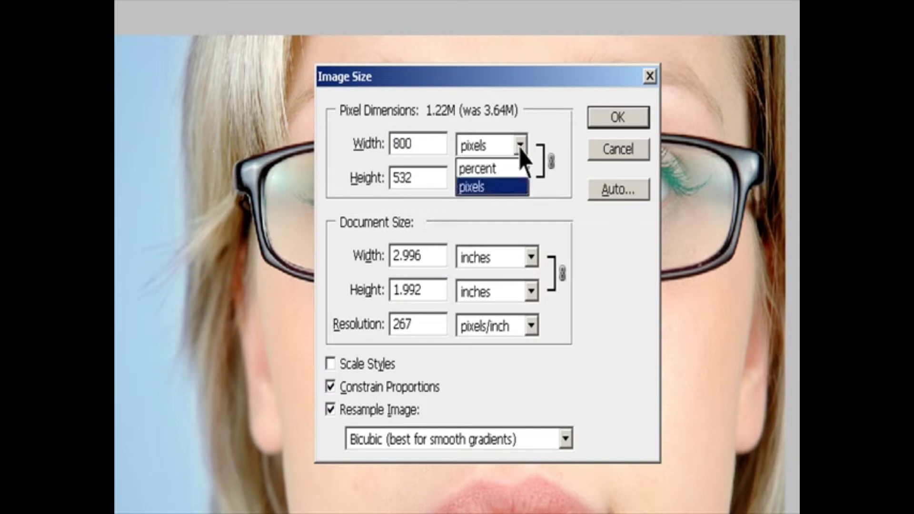
{"action": "left_click", "coordinate": [503, 172]}
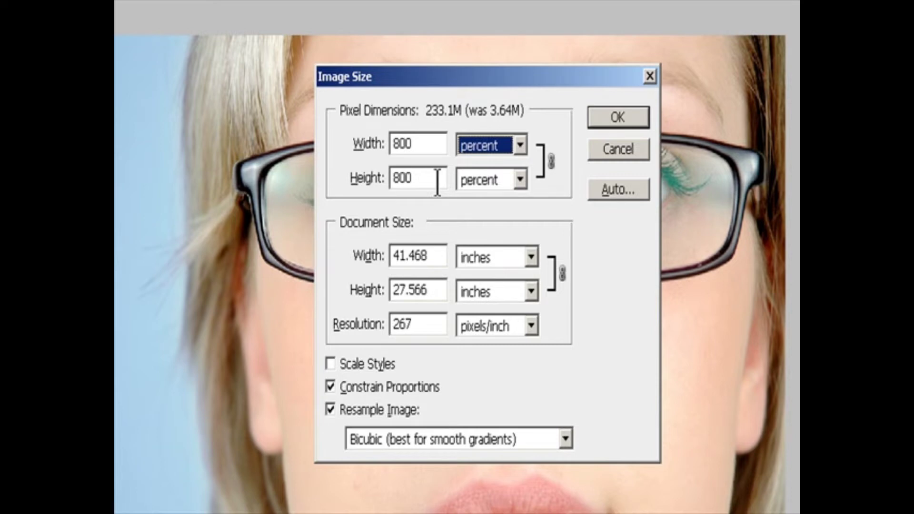
{"action": "double_click", "coordinate": [405, 144]}
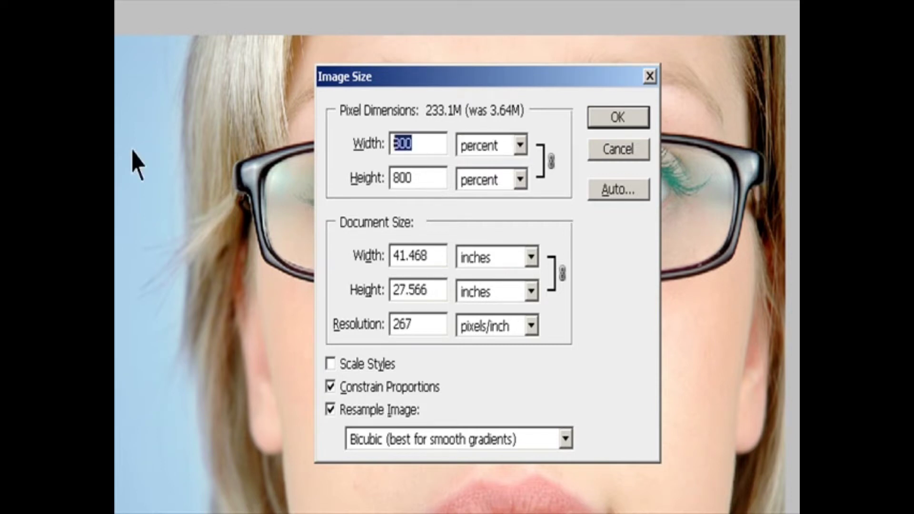
{"action": "type", "text": "50"}
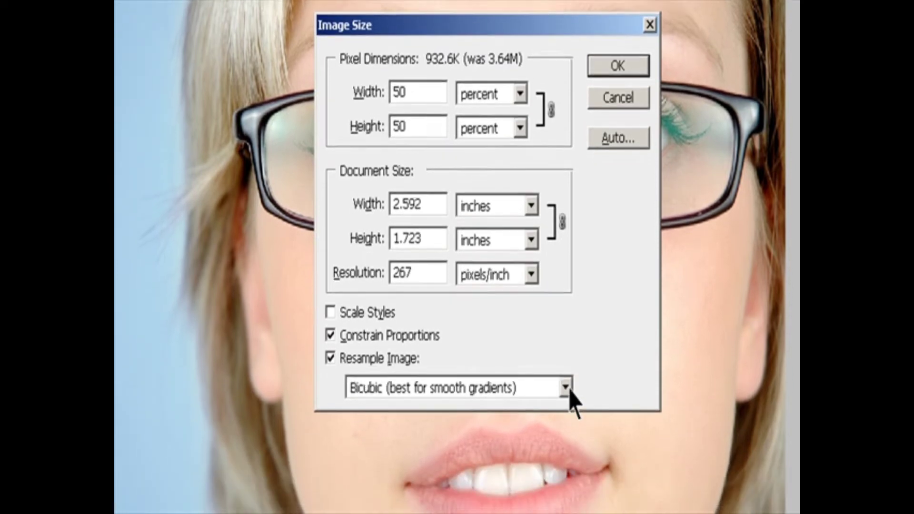
Keep Bicubic (best for smooth gradients) as the resampling method, enable Scale Styles, and apply the 50 percent resize
{"action": "left_click", "coordinate": [566, 440]}
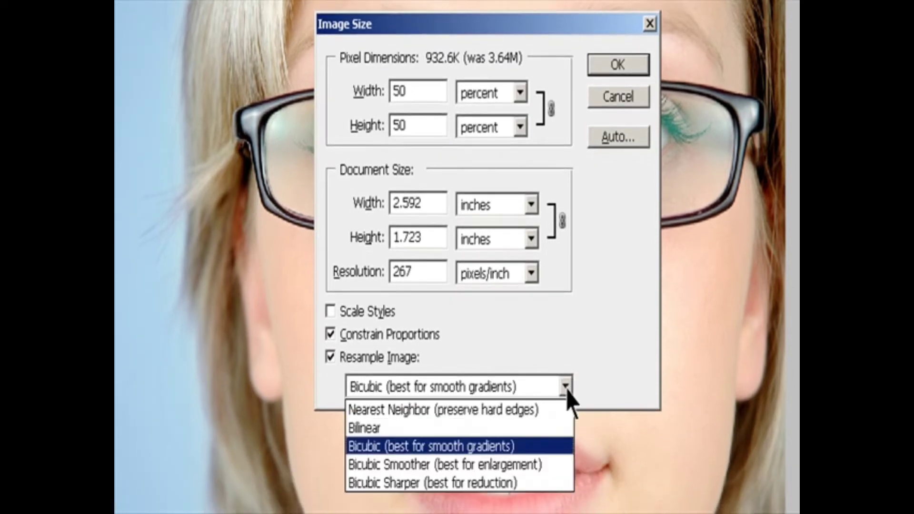
{"action": "left_click", "coordinate": [523, 446]}
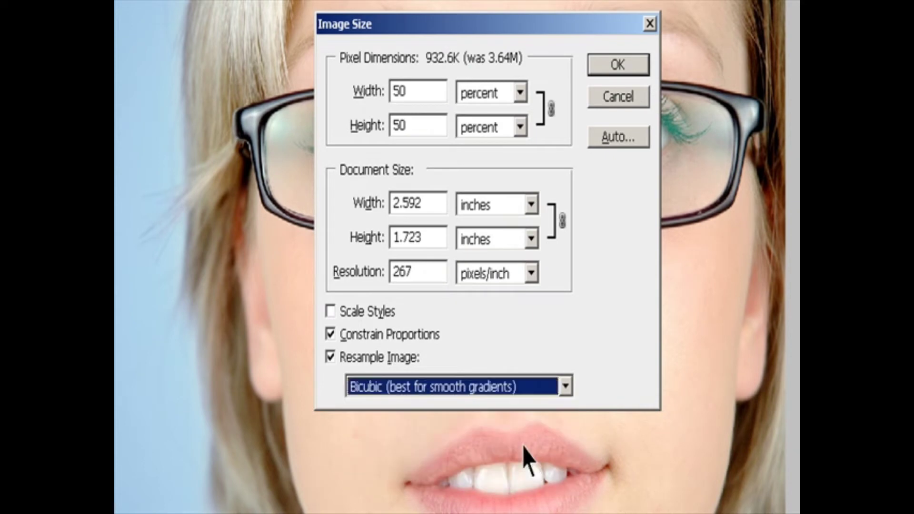
{"action": "left_click", "coordinate": [337, 317]}
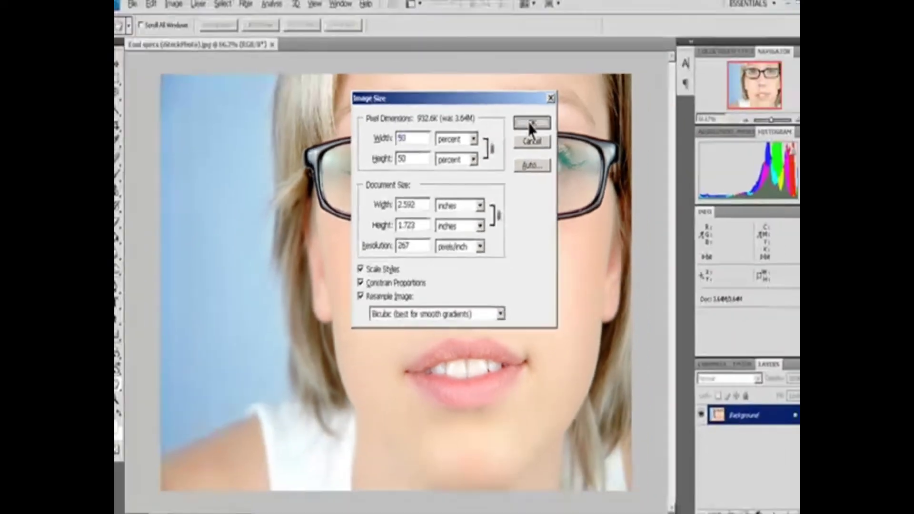
{"action": "left_click", "coordinate": [614, 63]}
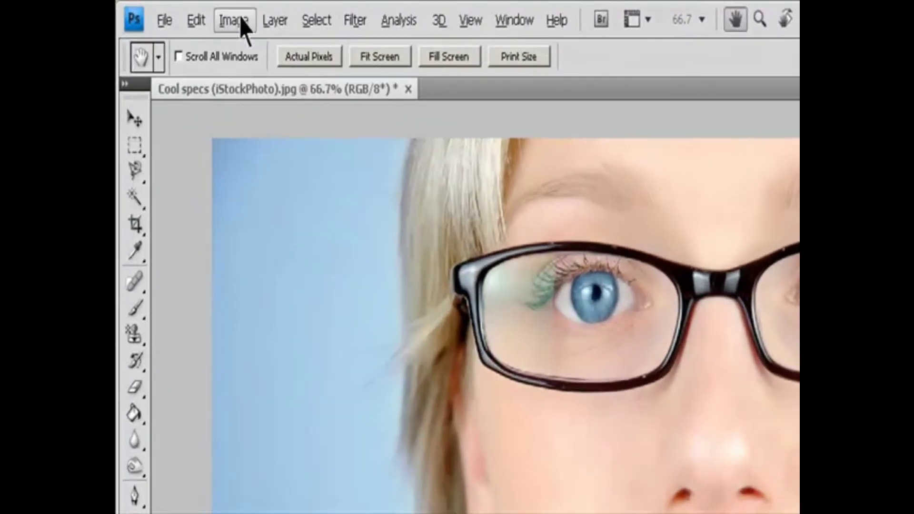
Open the Auto Resolution settings for the image size and keep the screen ruling unit as lines/inch
{"action": "left_click", "coordinate": [183, 12]}
{"action": "left_click", "coordinate": [256, 174]}
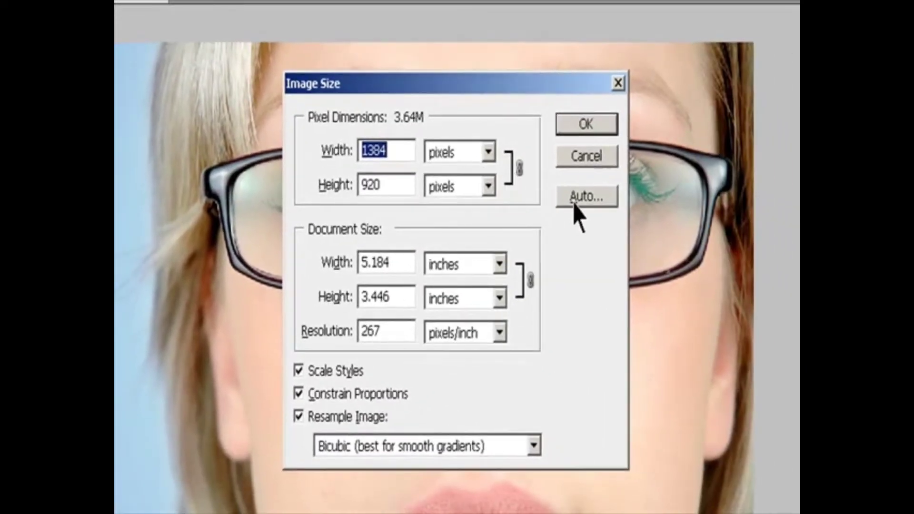
{"action": "left_click", "coordinate": [575, 204]}
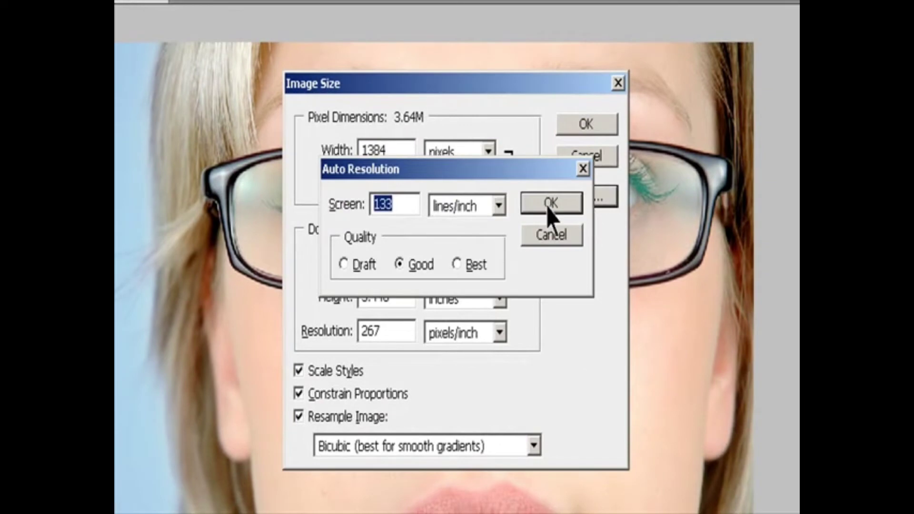
{"action": "left_click", "coordinate": [414, 203]}
{"action": "left_click", "coordinate": [491, 215]}
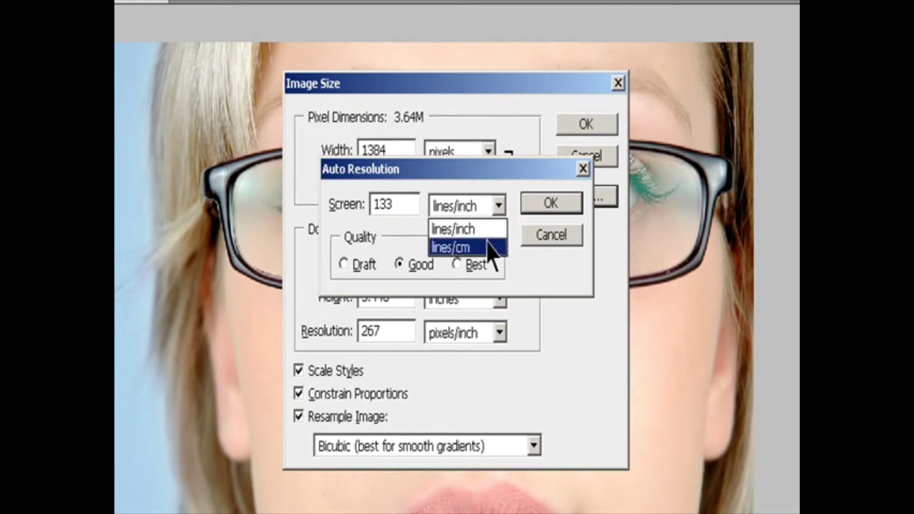
{"action": "left_click", "coordinate": [487, 232]}
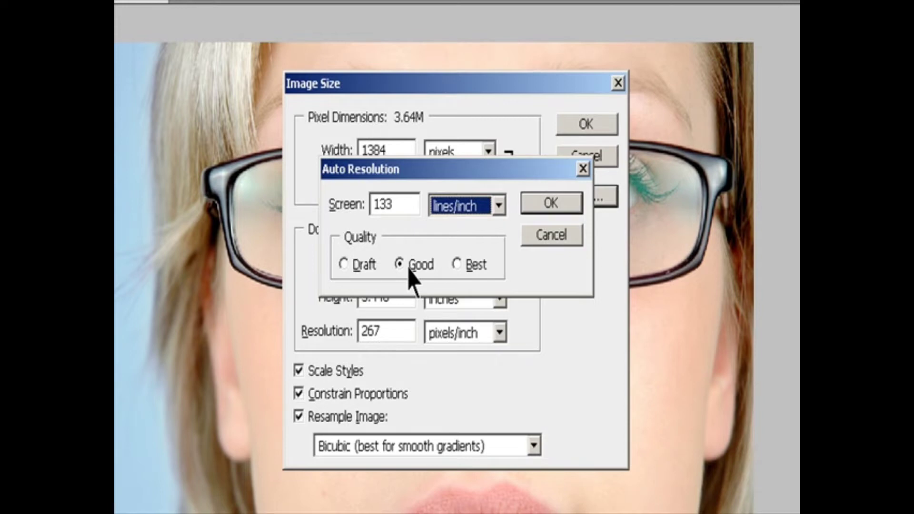
Try the Draft and Good quality levels, choose Best for the automatic resolution, and apply the image size
{"action": "left_click", "coordinate": [356, 265]}
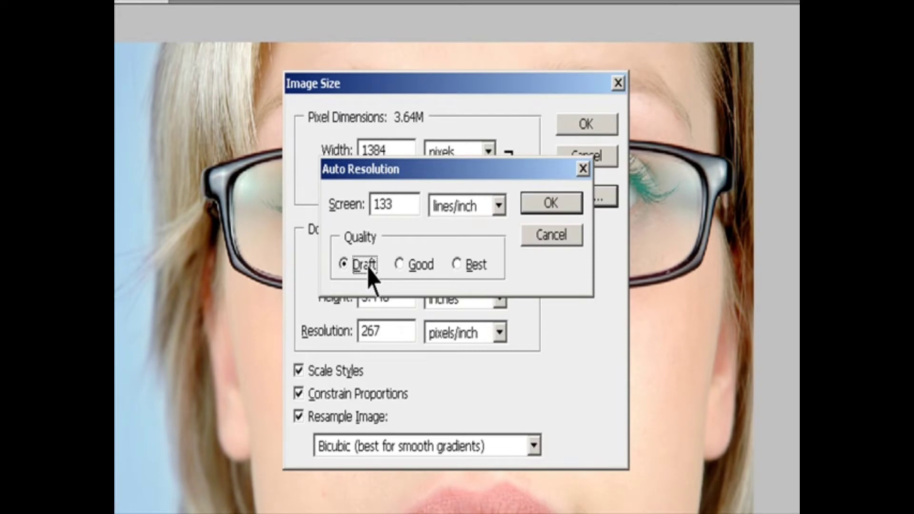
{"action": "left_click", "coordinate": [409, 267]}
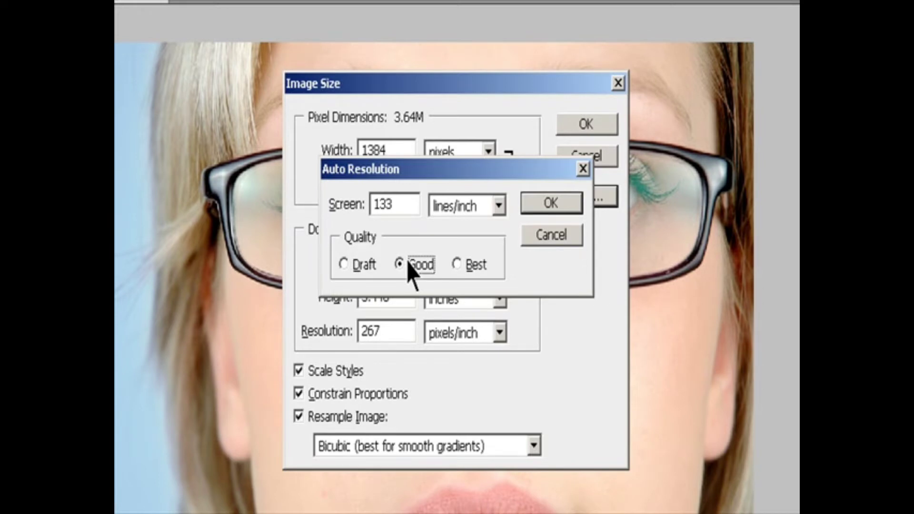
{"action": "left_click", "coordinate": [459, 266]}
{"action": "left_click", "coordinate": [535, 205]}
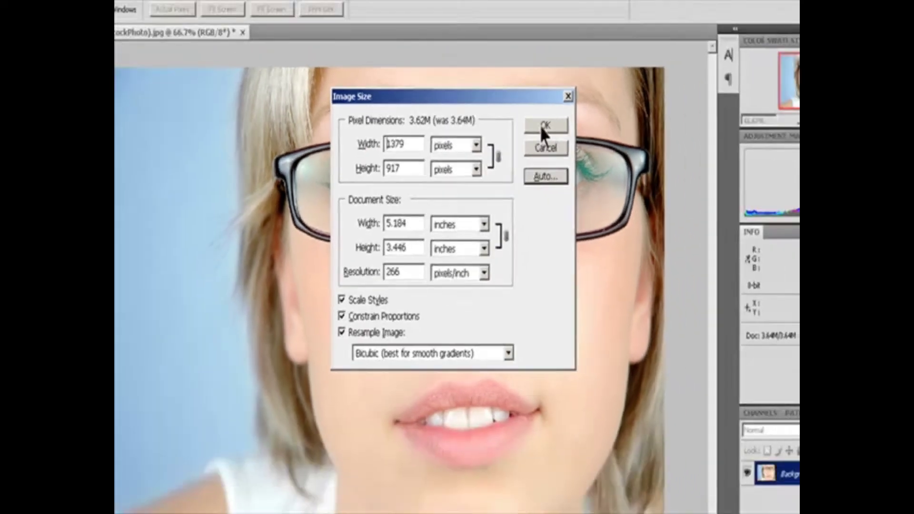
{"action": "left_click", "coordinate": [586, 123]}
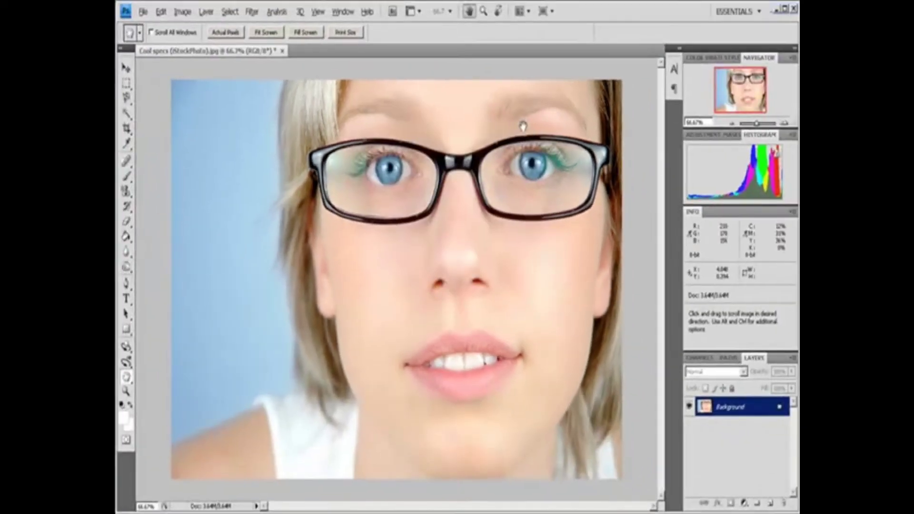
Switch from the Move tool to the Hand tool and display the portrait at its print size
{"action": "key", "text": "v"}
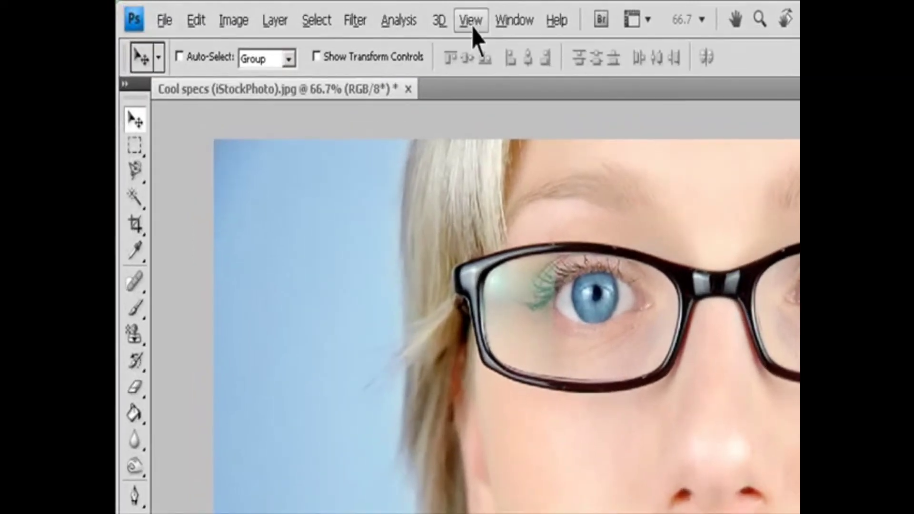
{"action": "left_click", "coordinate": [318, 13]}
{"action": "left_click", "coordinate": [521, 251]}
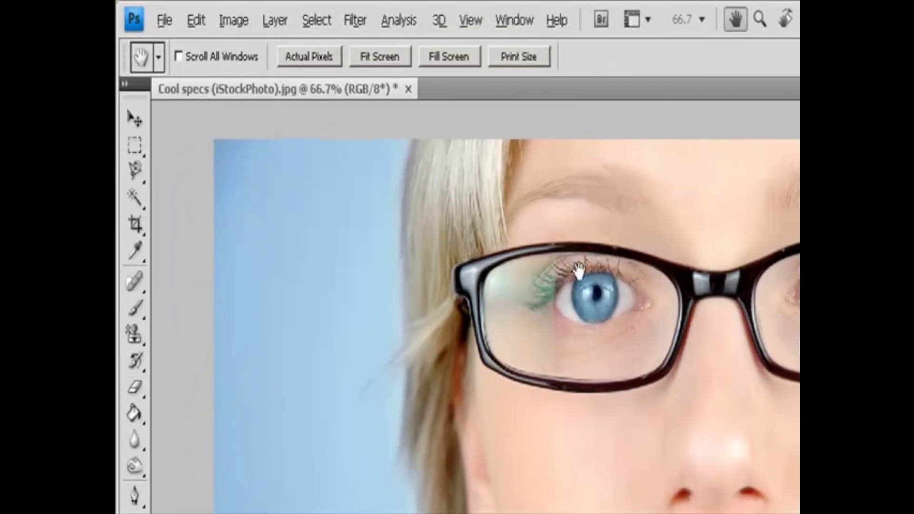
{"action": "left_click", "coordinate": [519, 57]}
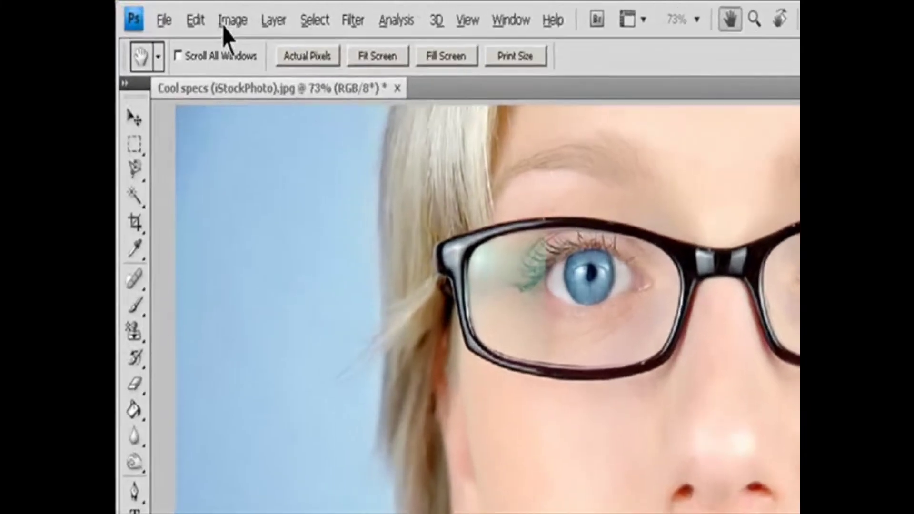
Review the resampling methods offered in the Image Size settings, close the settings, and zoom out to 66.7%
{"action": "left_click", "coordinate": [182, 12]}
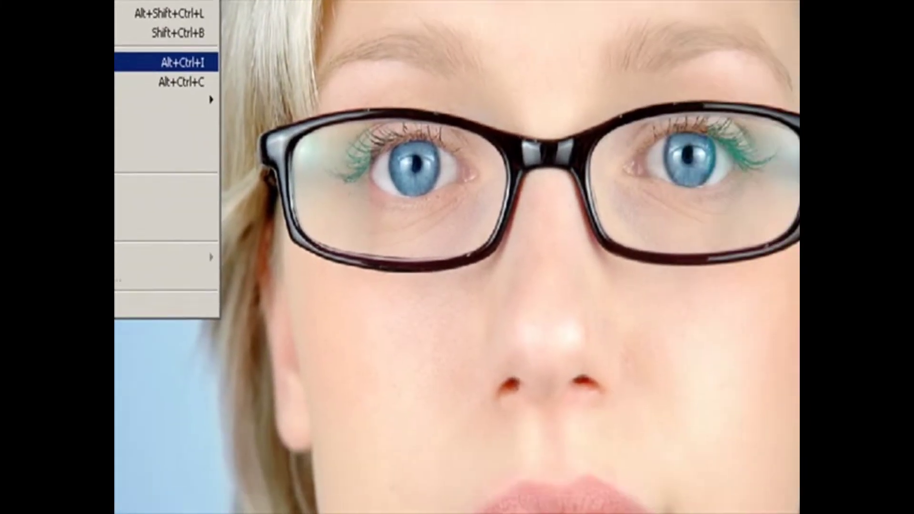
{"action": "left_click", "coordinate": [125, 62]}
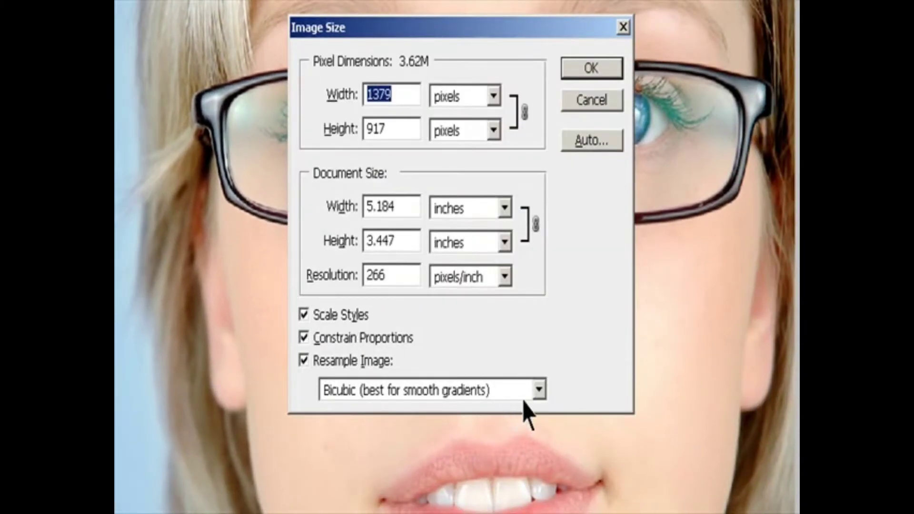
{"action": "left_click", "coordinate": [539, 389]}
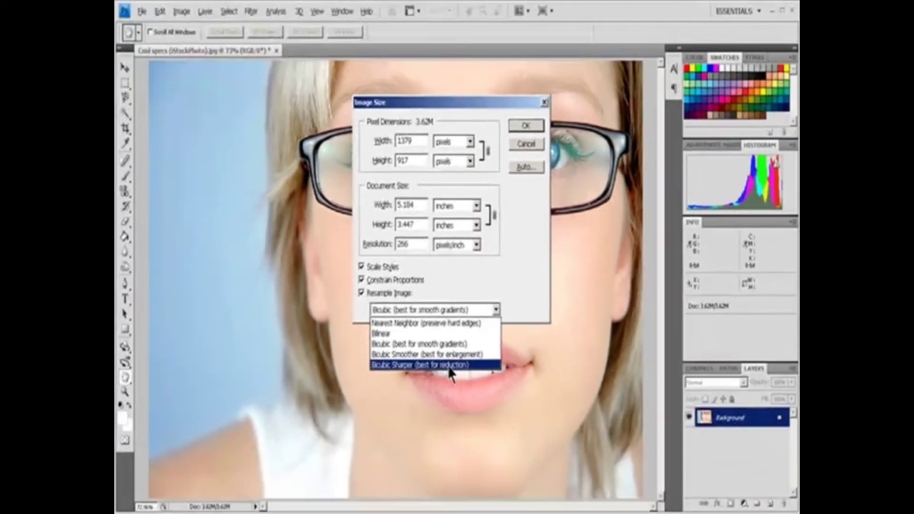
{"action": "key", "text": "Escape"}
{"action": "key", "text": "Escape"}
{"action": "key", "text": "ctrl+minus"}
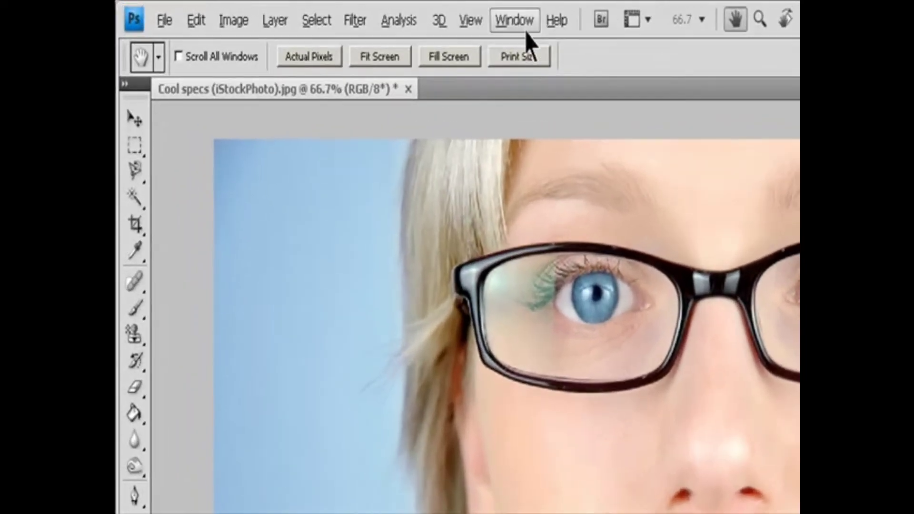
Show the Navigator and set the image magnification there to 100%
{"action": "left_click", "coordinate": [343, 12]}
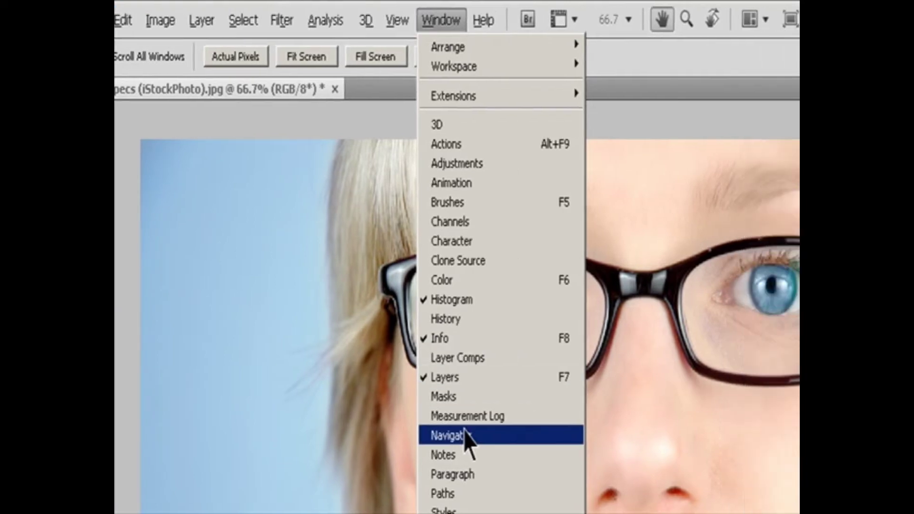
{"action": "left_click", "coordinate": [524, 436]}
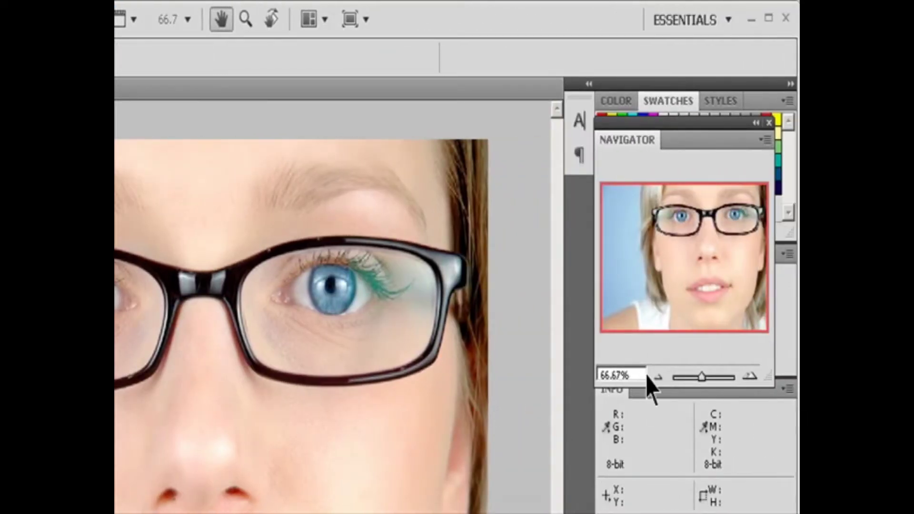
{"action": "left_click", "coordinate": [633, 375]}
{"action": "type", "text": "100"}
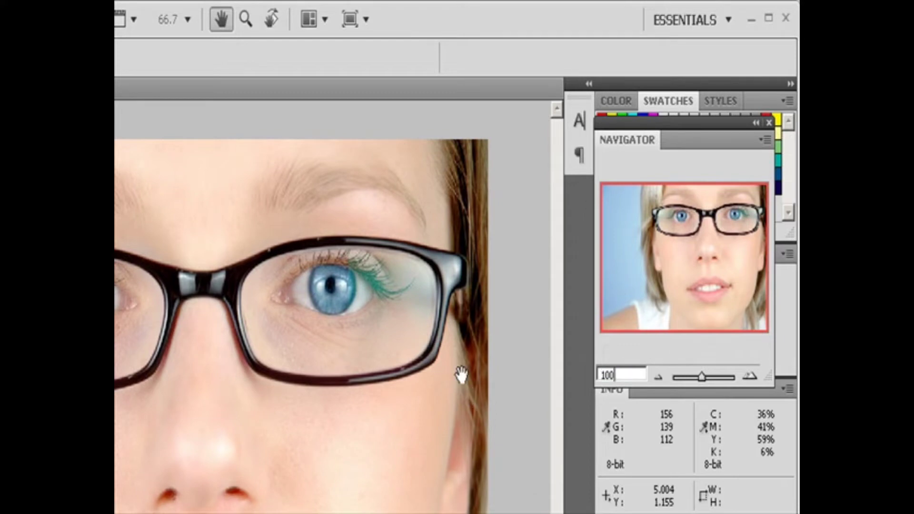
{"action": "key", "text": "Return"}
Reduce the Navigator magnification to 50%, raise it to 90.48%, and move the view box toward the portrait's lower-right corner
{"action": "left_click", "coordinate": [659, 377]}
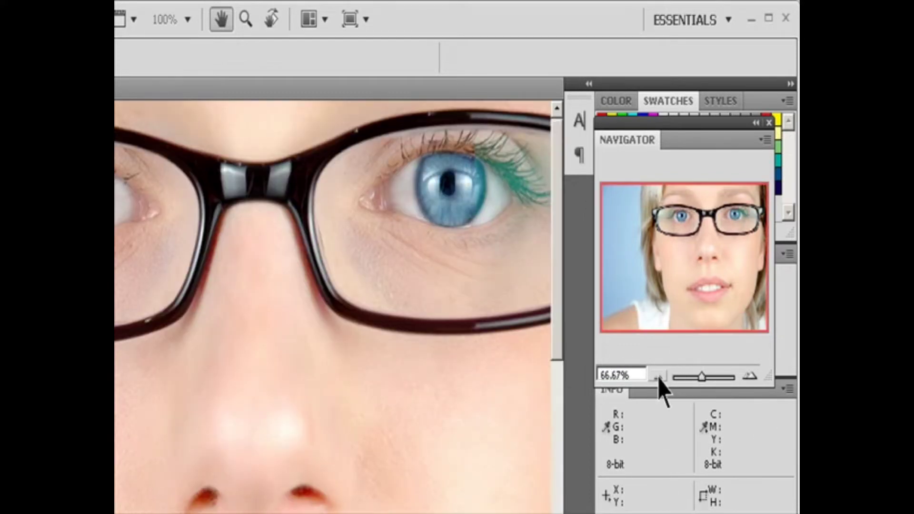
{"action": "left_click", "coordinate": [659, 377]}
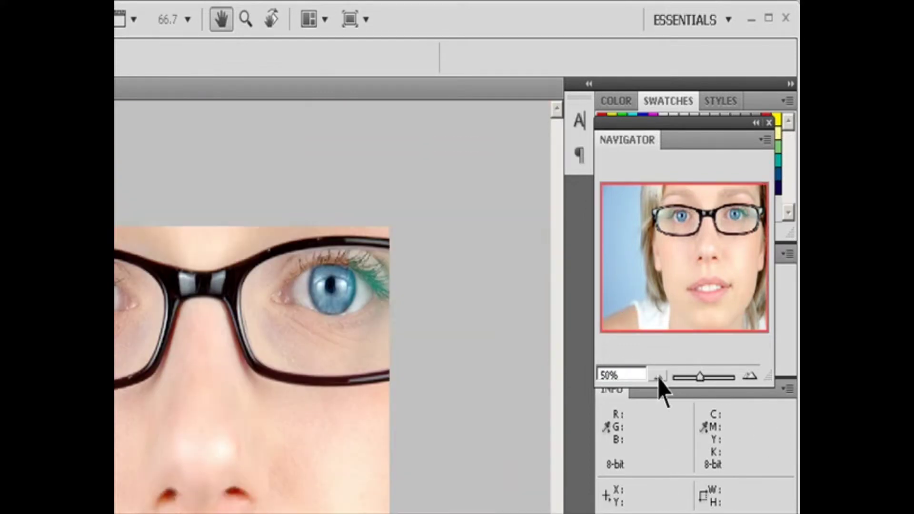
{"action": "left_click", "coordinate": [749, 378]}
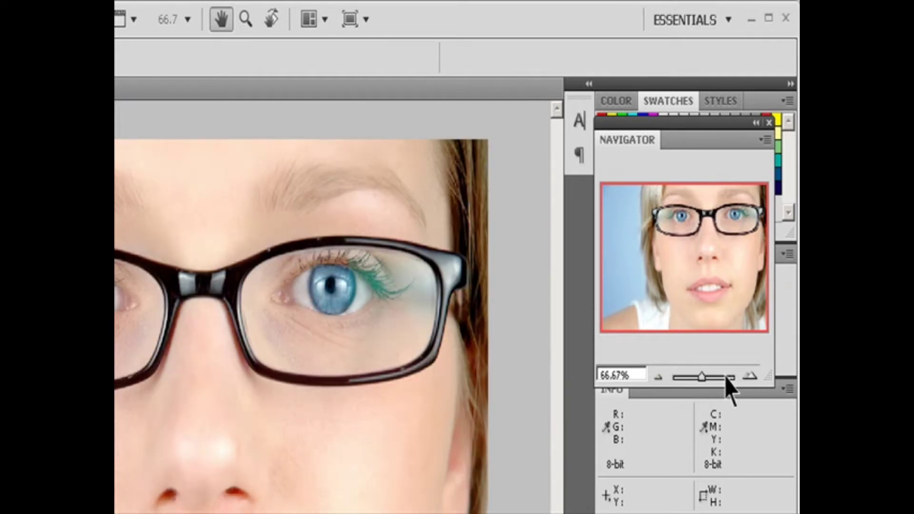
{"action": "mouse_move", "coordinate": [703, 377]}
{"action": "left_mouse_down"}
{"action": "mouse_move", "coordinate": [719, 378]}
{"action": "mouse_move", "coordinate": [704, 379]}
{"action": "left_mouse_up"}
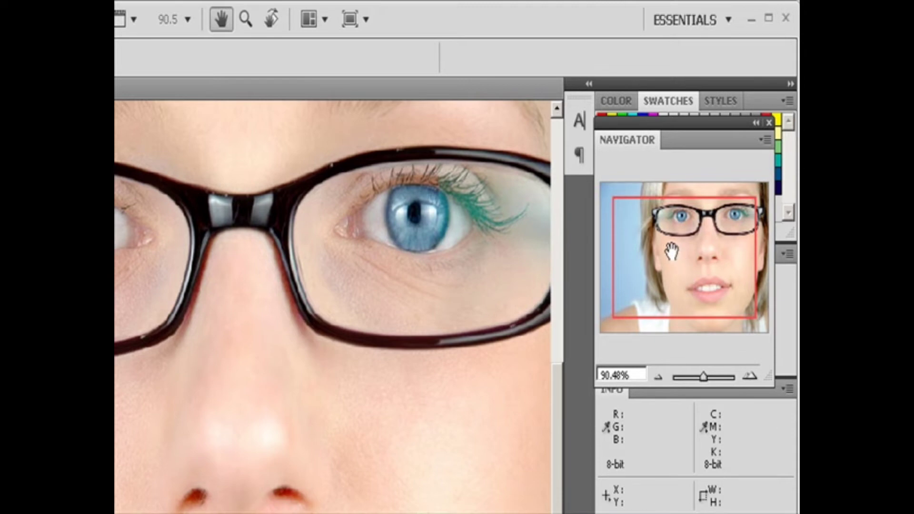
{"action": "left_click_drag", "start_coordinate": [673, 252], "coordinate": [723, 296]}
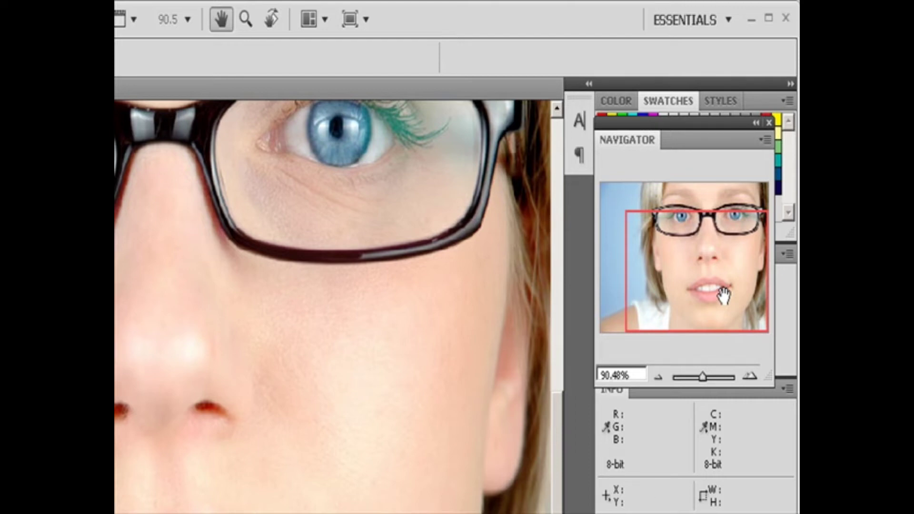
Change the Navigator's view box color to Cyan and move the box toward the portrait's upper-right corner
{"action": "left_click", "coordinate": [765, 140]}
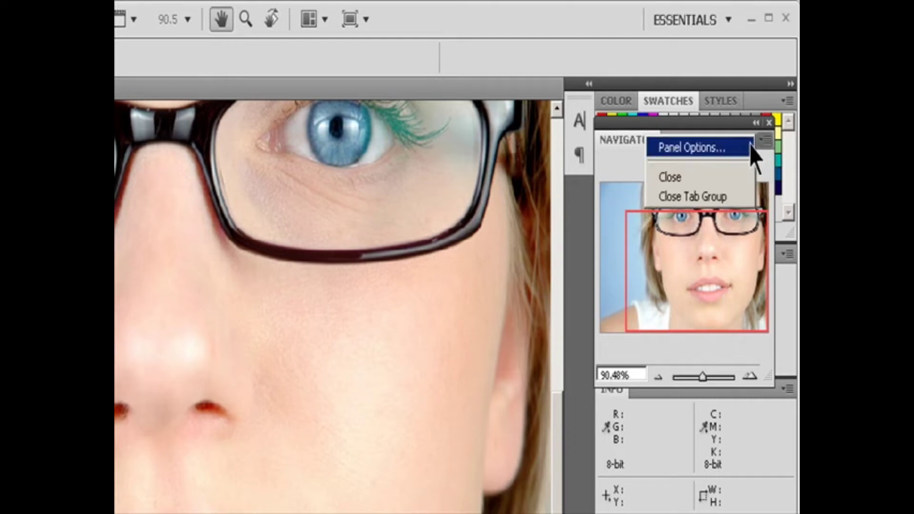
{"action": "left_click", "coordinate": [752, 146]}
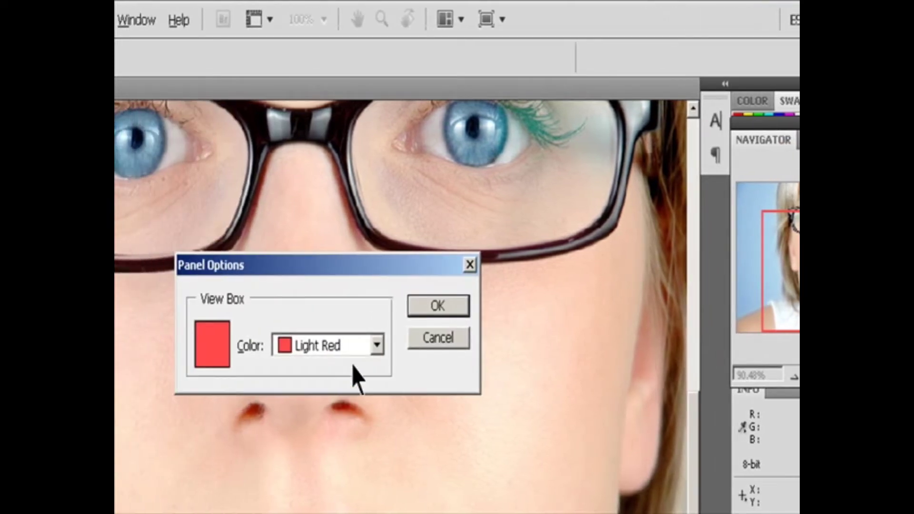
{"action": "left_click", "coordinate": [377, 346]}
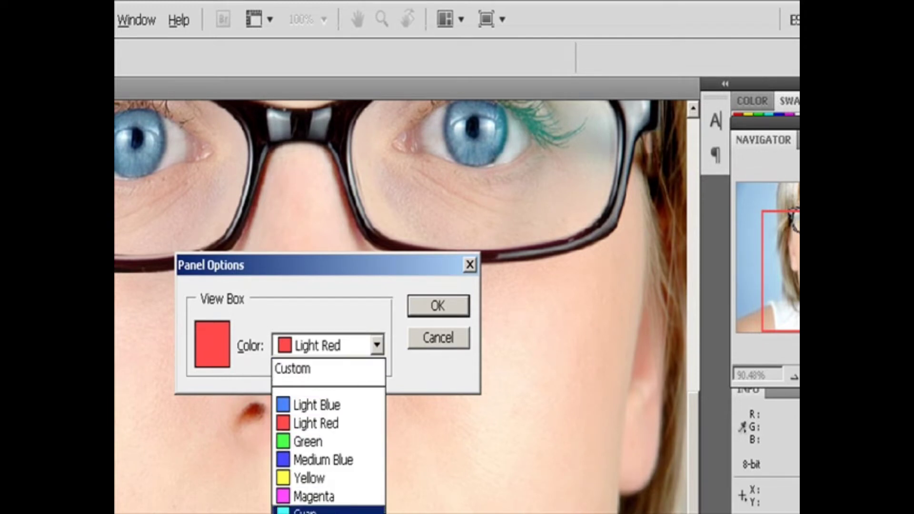
{"action": "left_click", "coordinate": [342, 509]}
{"action": "left_click", "coordinate": [435, 306]}
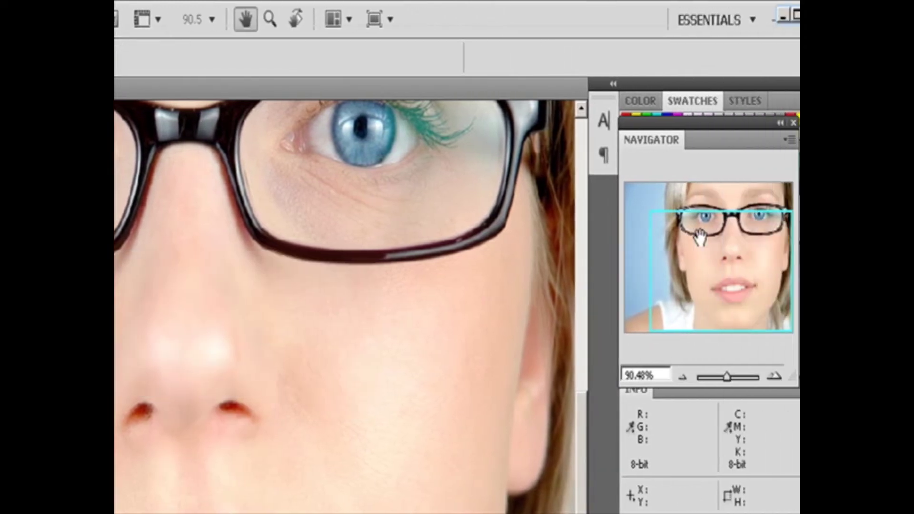
{"action": "left_click_drag", "start_coordinate": [700, 236], "coordinate": [783, 191]}
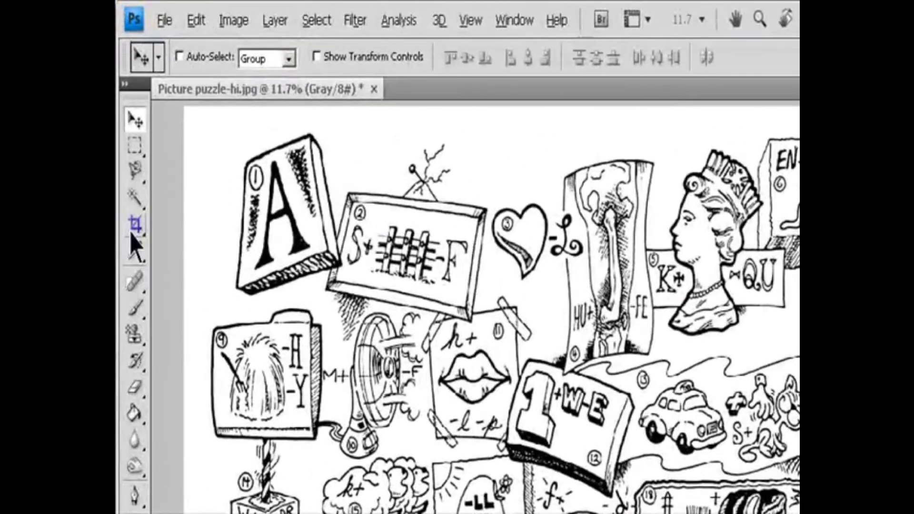
Activate the Crop tool on the picture puzzle, clear its preset values, and enter a width of 800 and a height of 600
{"action": "left_click", "coordinate": [127, 129]}
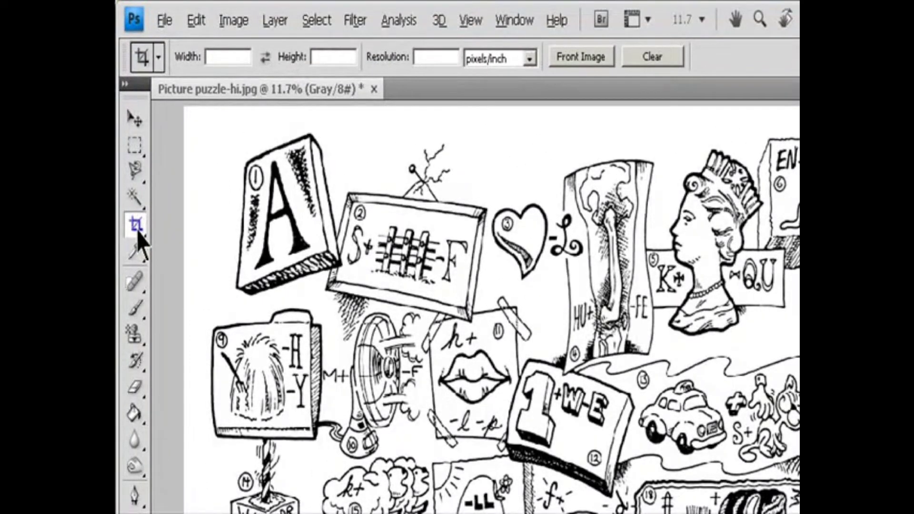
{"action": "left_click", "coordinate": [436, 59]}
{"action": "left_click", "coordinate": [656, 61]}
{"action": "left_click", "coordinate": [232, 56]}
{"action": "type", "text": "800"}
{"action": "left_click", "coordinate": [332, 57]}
{"action": "type", "text": "600"}
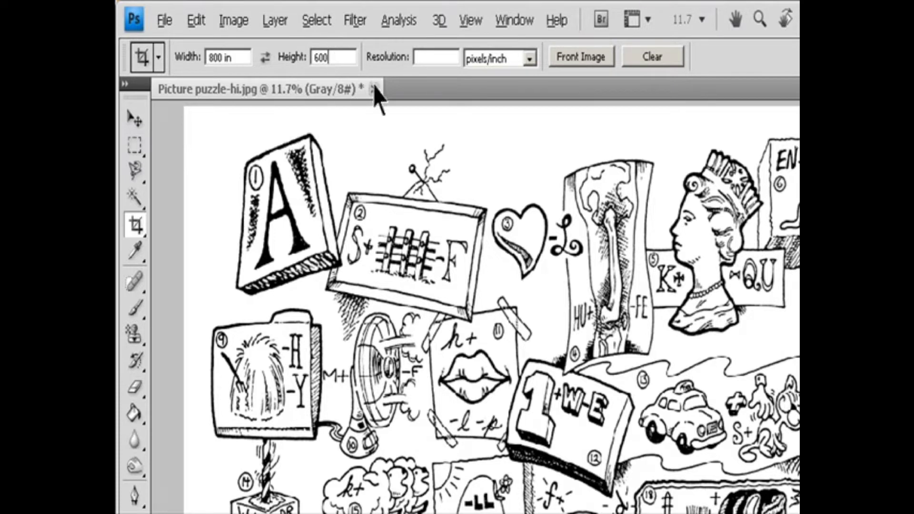
Swap the crop width and height values, and swap them back
{"action": "left_click", "coordinate": [446, 60]}
{"action": "left_click", "coordinate": [265, 58]}
{"action": "left_click", "coordinate": [265, 57]}
Open the image Snow on branch-hi.jpg from the Lesson 04 folder
{"action": "left_click", "coordinate": [164, 20]}
{"action": "left_click", "coordinate": [119, 67]}
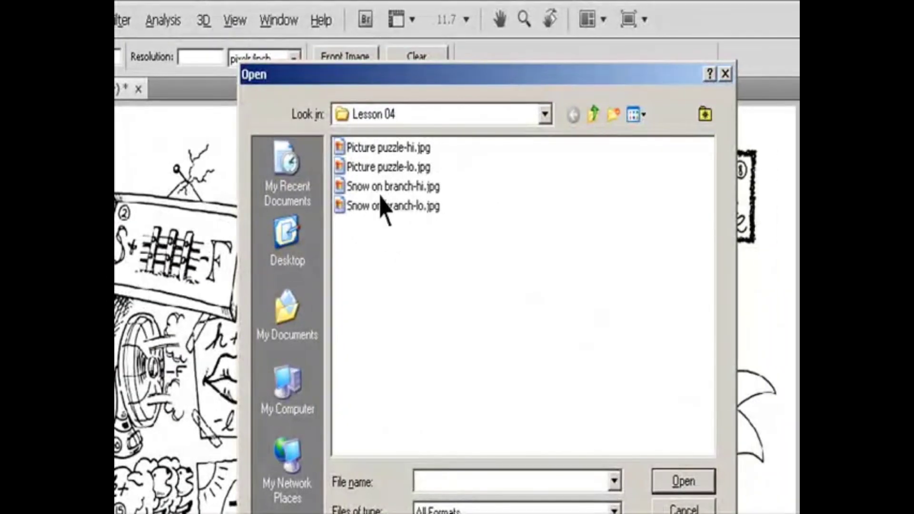
{"action": "left_click", "coordinate": [384, 188]}
{"action": "left_click", "coordinate": [706, 482]}
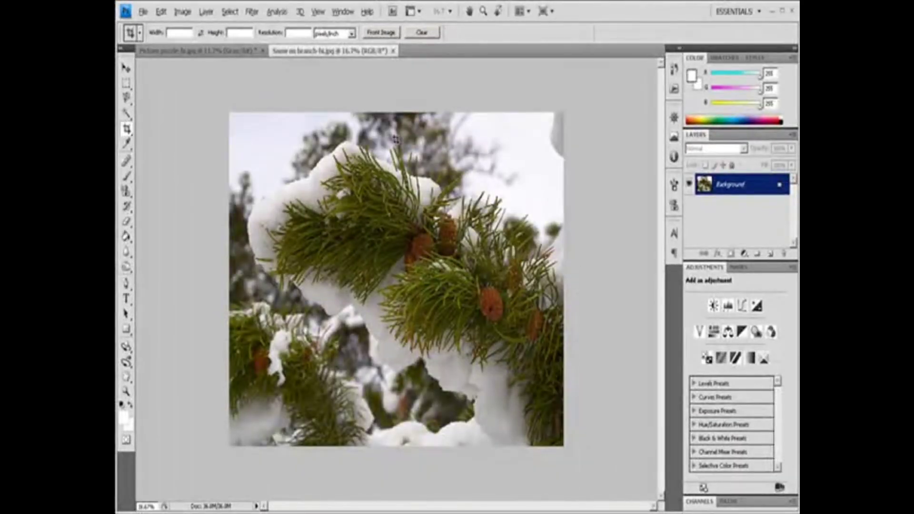
Load the picture puzzle's own 7.018 × 4.75 in, 1200 pixels/inch size into the crop settings and draw a crop box over the puzzle
{"action": "left_click", "coordinate": [228, 51]}
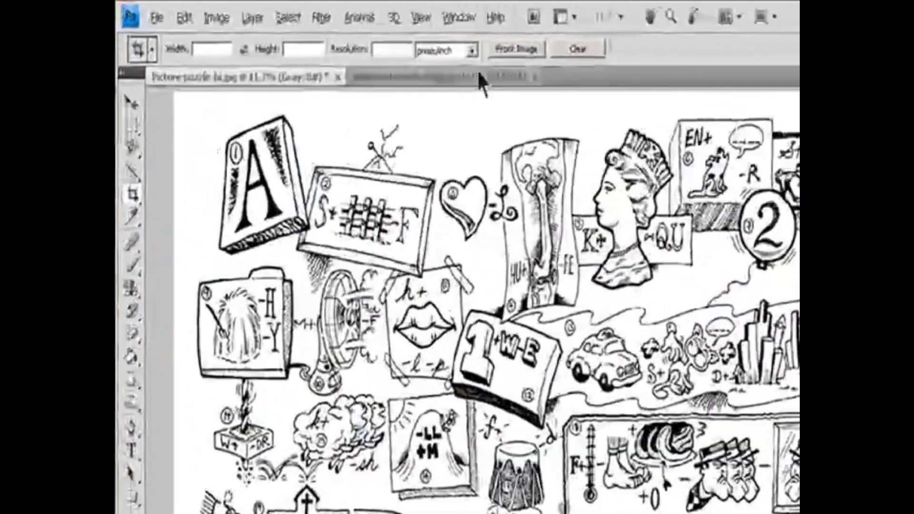
{"action": "left_click", "coordinate": [377, 36]}
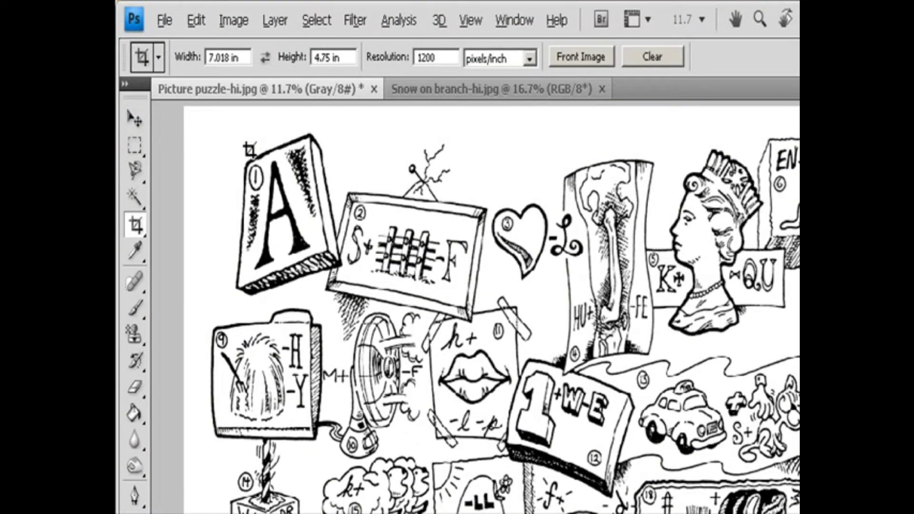
{"action": "left_click_drag", "start_coordinate": [183, 107], "coordinate": [799, 513]}
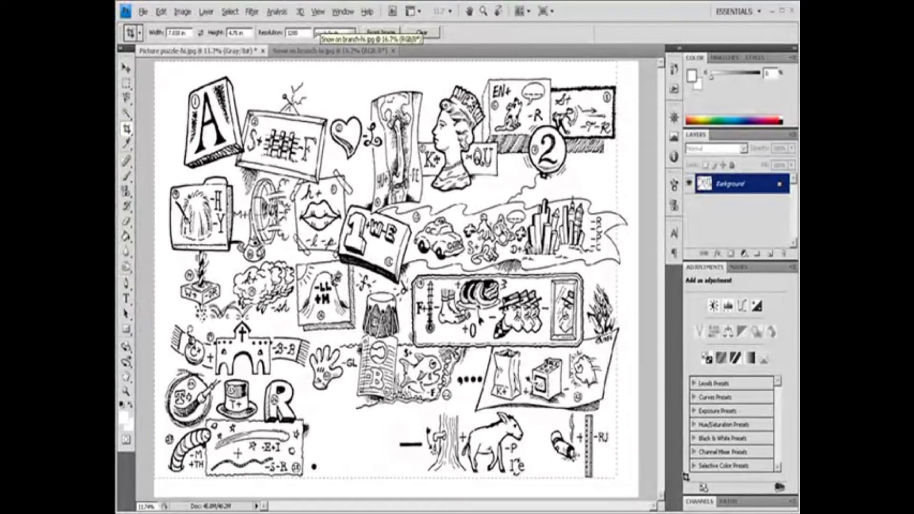
{"action": "left_click_drag", "start_coordinate": [686, 477], "coordinate": [693, 489]}
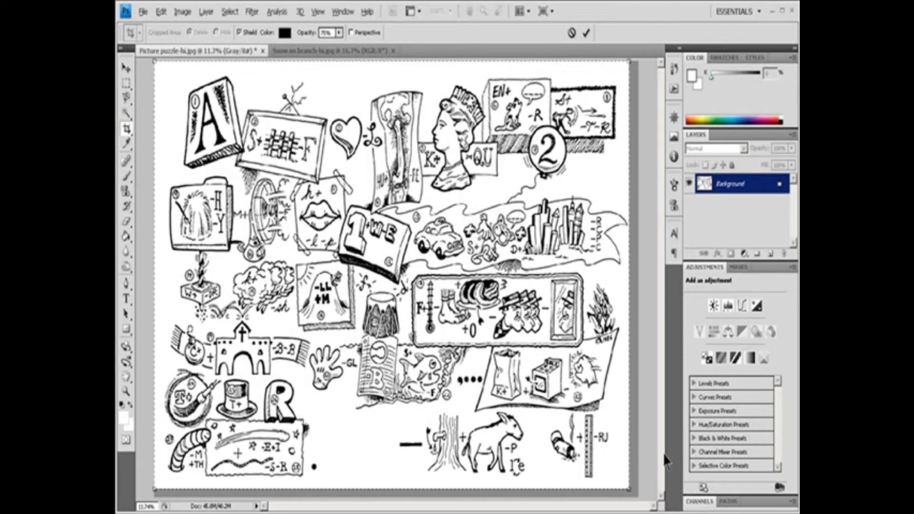
Shift the crop box slightly downward on the puzzle and extend its upper-left corner to the image corner
{"action": "left_click", "coordinate": [587, 36]}
{"action": "mouse_move", "coordinate": [390, 165]}
{"action": "left_mouse_down"}
{"action": "mouse_move", "coordinate": [402, 175]}
{"action": "mouse_move", "coordinate": [391, 176]}
{"action": "left_mouse_up"}
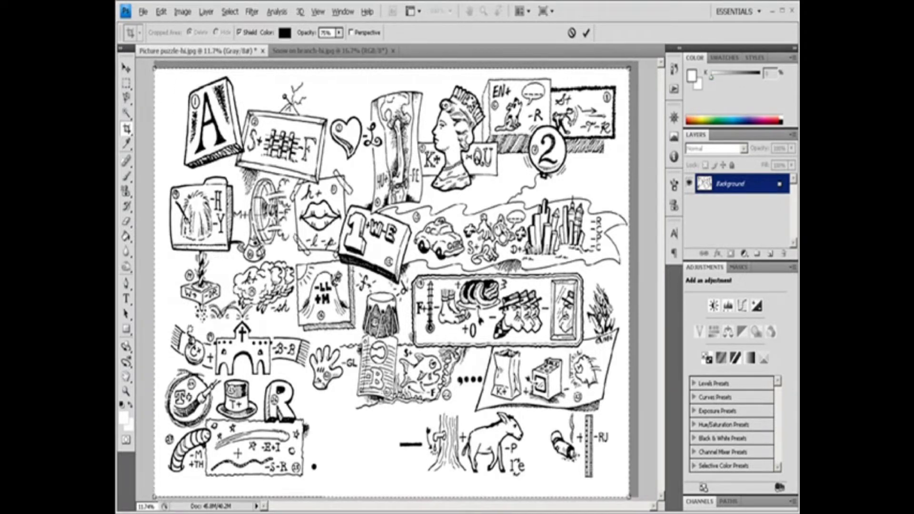
{"action": "left_click_drag", "start_coordinate": [392, 281], "coordinate": [392, 279]}
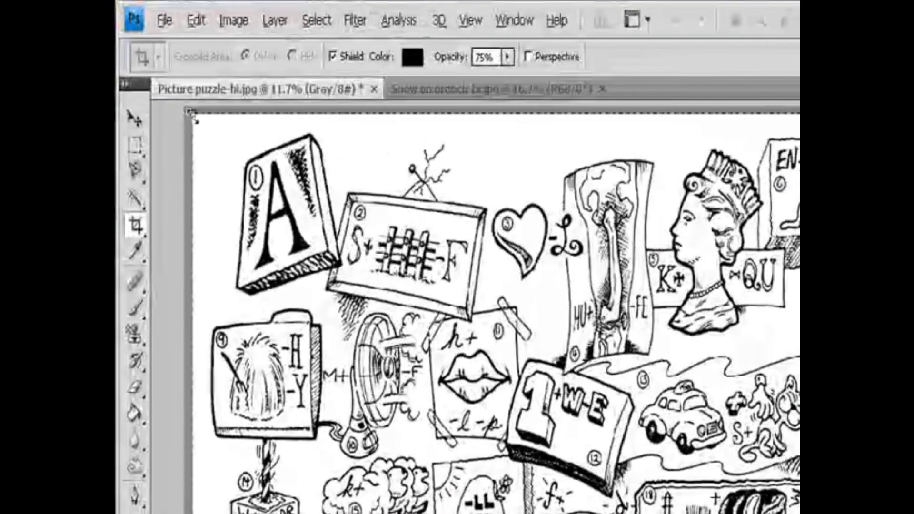
{"action": "left_click_drag", "start_coordinate": [190, 115], "coordinate": [183, 105]}
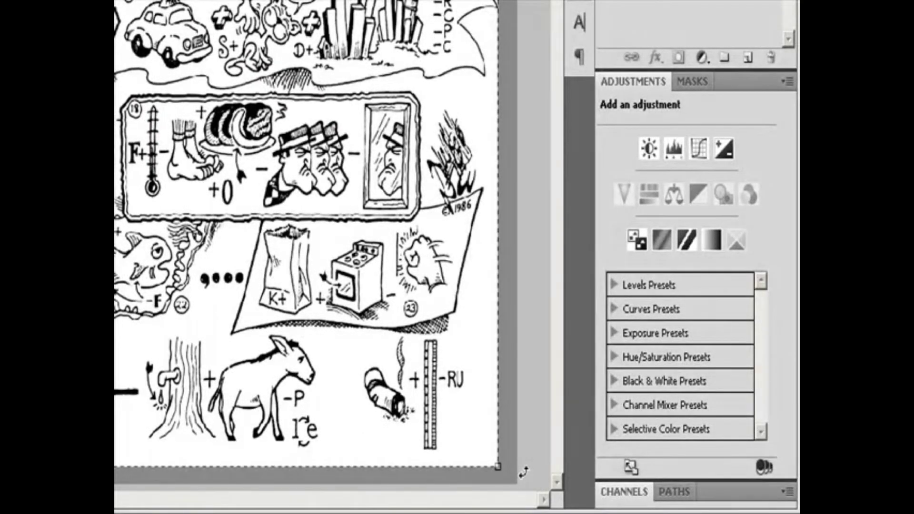
Rotate the crop box clockwise and move its center point to the upper part of the puzzle
{"action": "left_click_drag", "start_coordinate": [524, 471], "coordinate": [472, 509]}
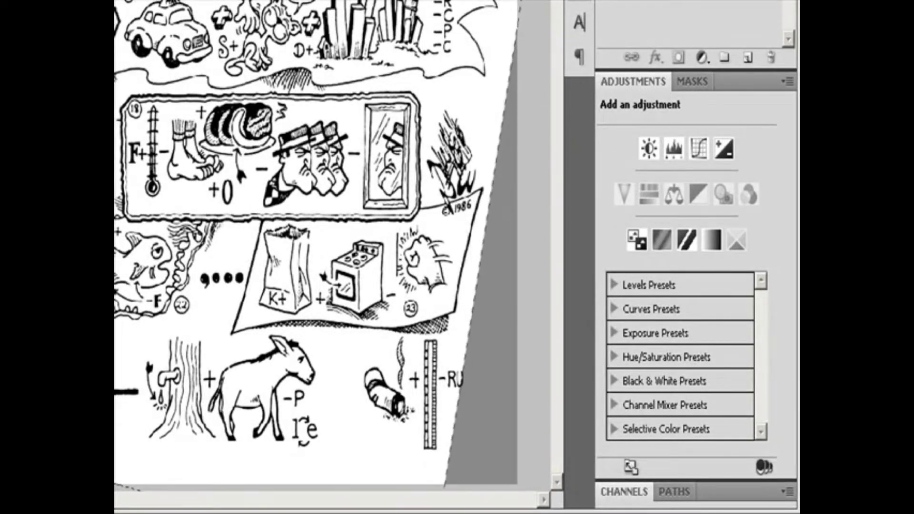
{"action": "left_click_drag", "start_coordinate": [75, 116], "coordinate": [116, 116]}
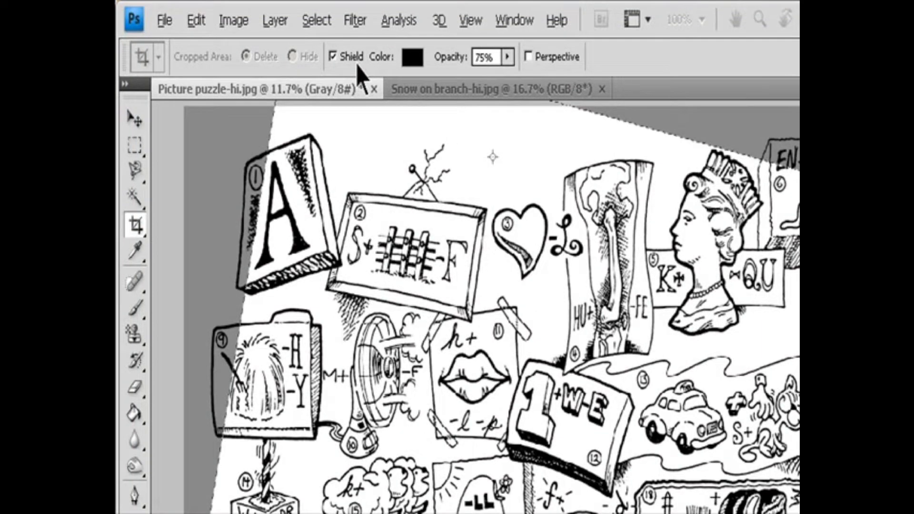
Try a near-white crop shield color, f3f0f0, and set it back to black, 000000
{"action": "left_click", "coordinate": [412, 59]}
{"action": "left_click_drag", "start_coordinate": [752, 248], "coordinate": [686, 179]}
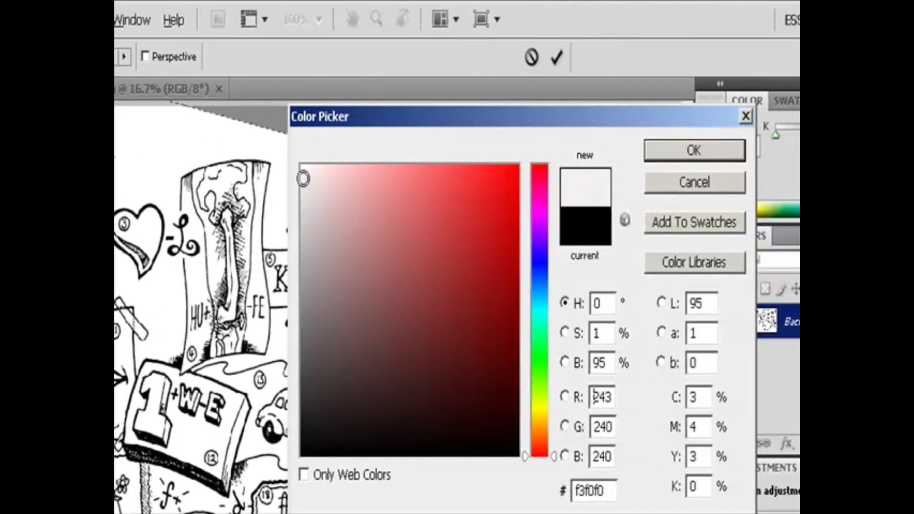
{"action": "left_click_drag", "start_coordinate": [303, 179], "coordinate": [510, 455]}
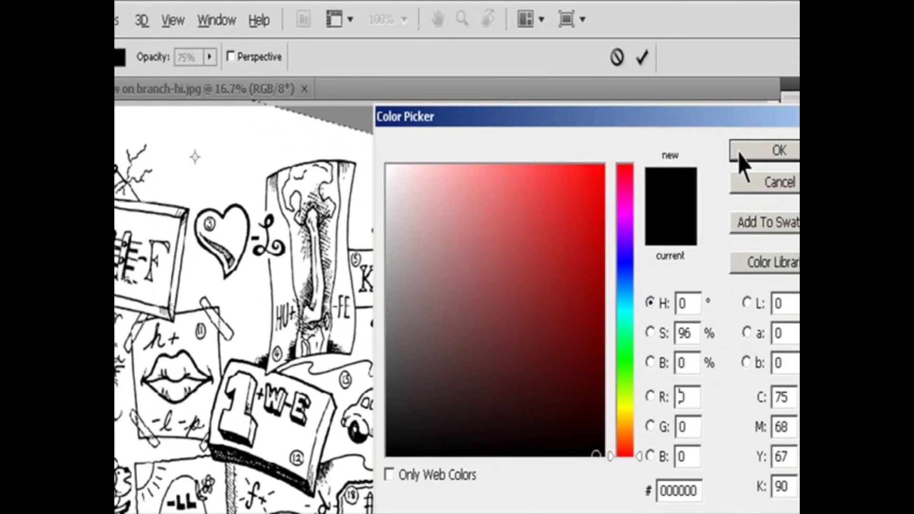
{"action": "left_click", "coordinate": [742, 152]}
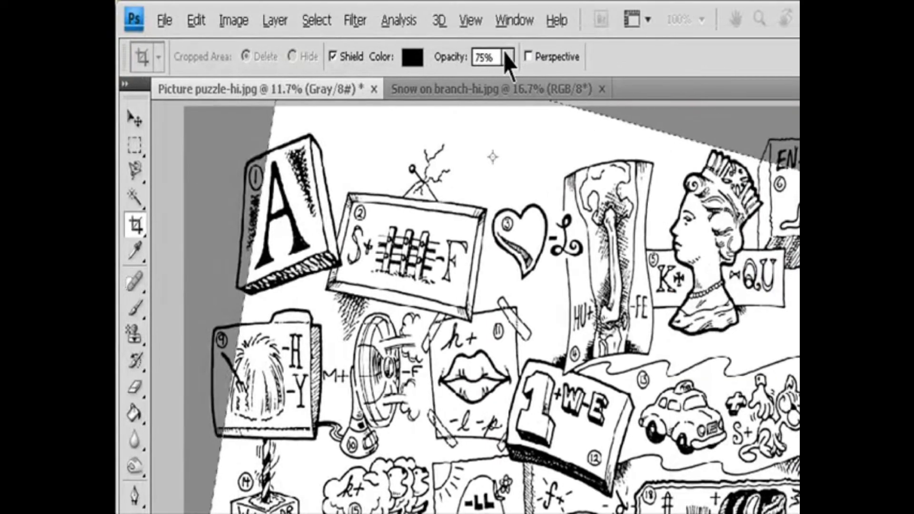
Raise the crop shield opacity to 93% and cancel the crop
{"action": "left_click", "coordinate": [210, 57]}
{"action": "mouse_move", "coordinate": [510, 79]}
{"action": "left_mouse_down"}
{"action": "mouse_move", "coordinate": [445, 80]}
{"action": "mouse_move", "coordinate": [526, 86]}
{"action": "left_mouse_up"}
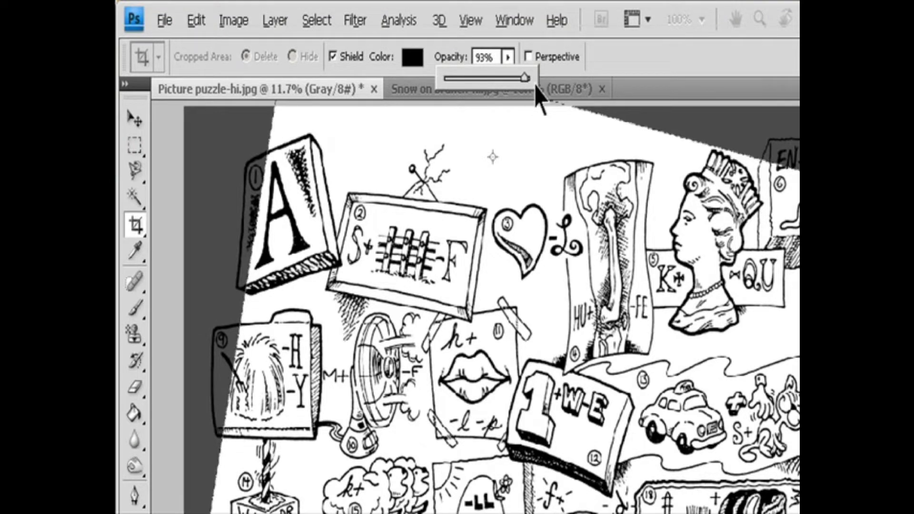
{"action": "key", "text": "Escape"}
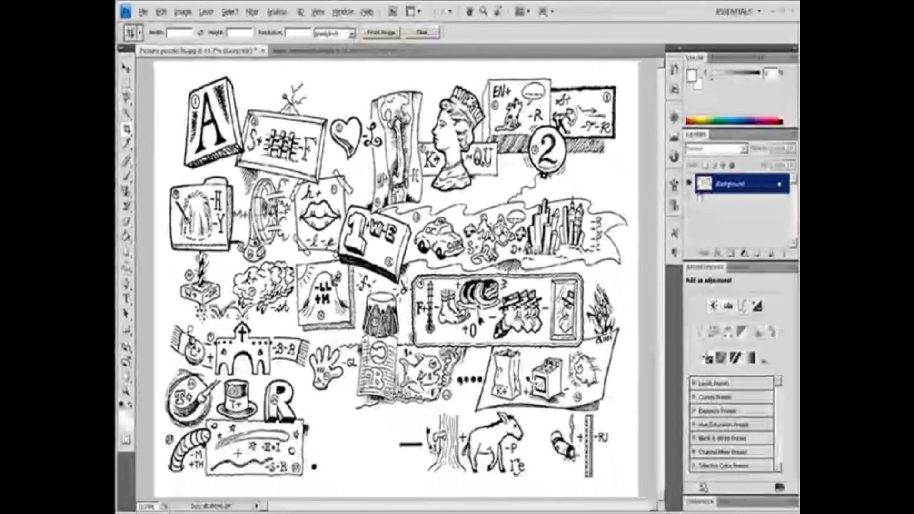
Crop the puzzle's Layer 0 to just inside its outer edges, hiding the cropped area instead of deleting it
{"action": "left_click_drag", "start_coordinate": [153, 61], "coordinate": [631, 490]}
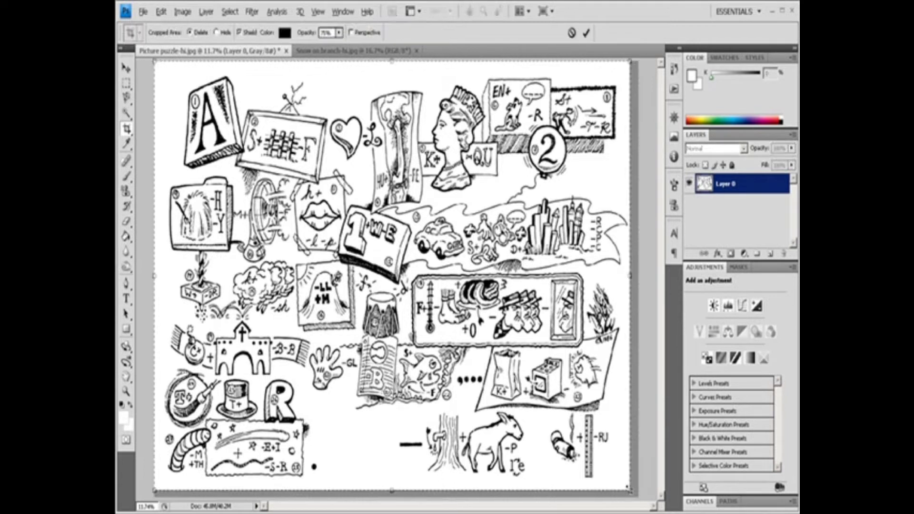
{"action": "left_click", "coordinate": [216, 32]}
{"action": "left_click", "coordinate": [586, 32]}
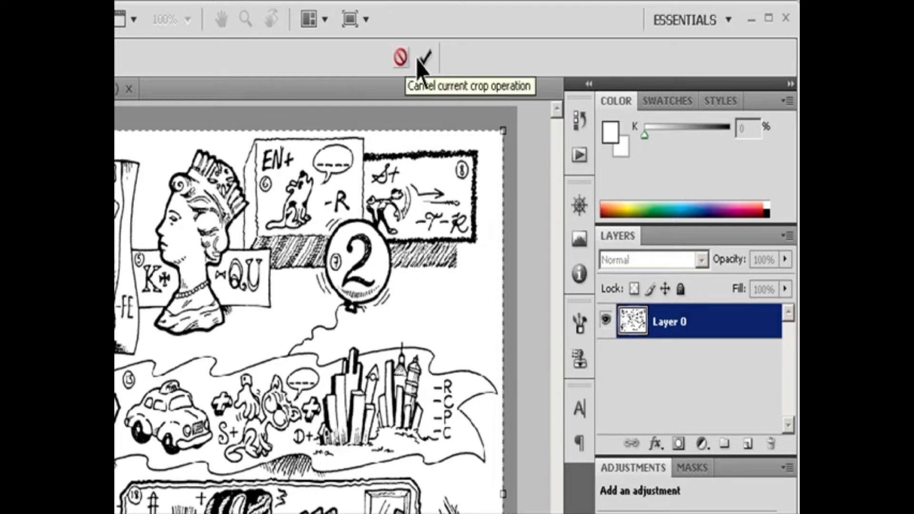
{"action": "left_click", "coordinate": [426, 58]}
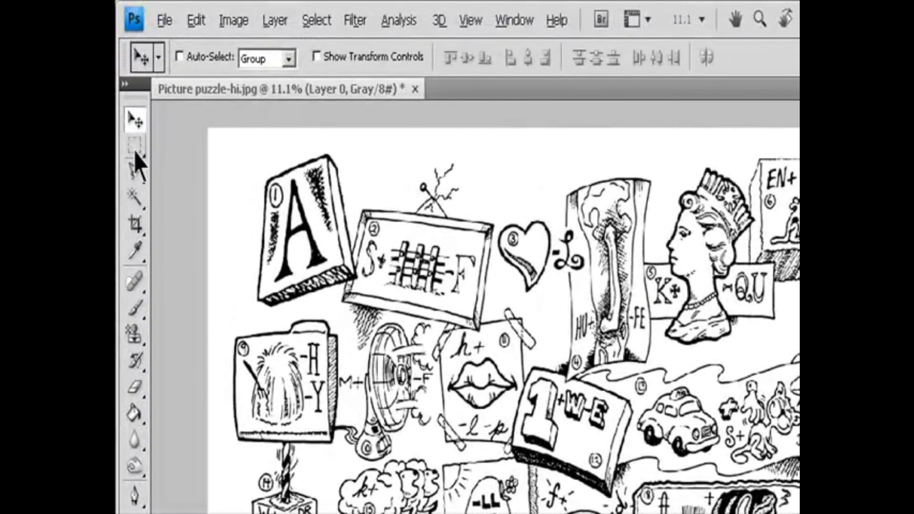
Select nearly the whole puzzle with the Rectangular Marquee tool and crop the image to that selection
{"action": "left_click", "coordinate": [135, 148]}
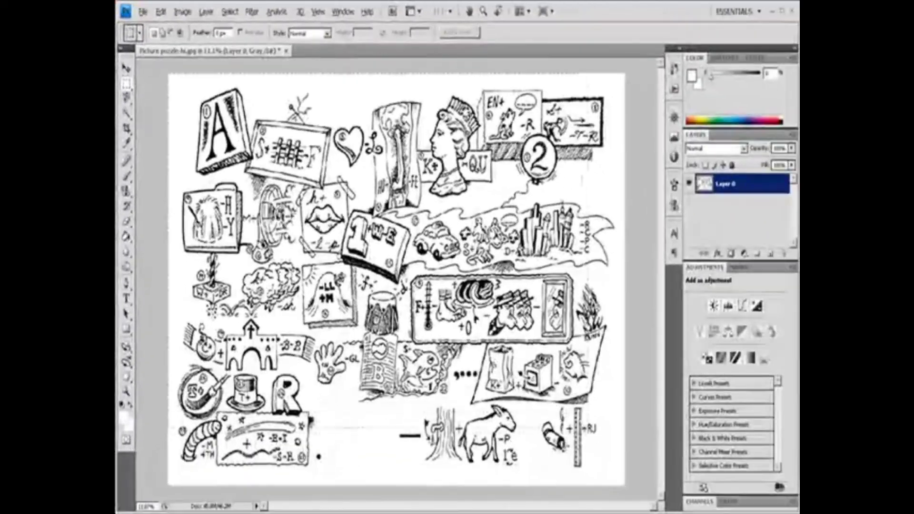
{"action": "left_click_drag", "start_coordinate": [588, 428], "coordinate": [620, 486]}
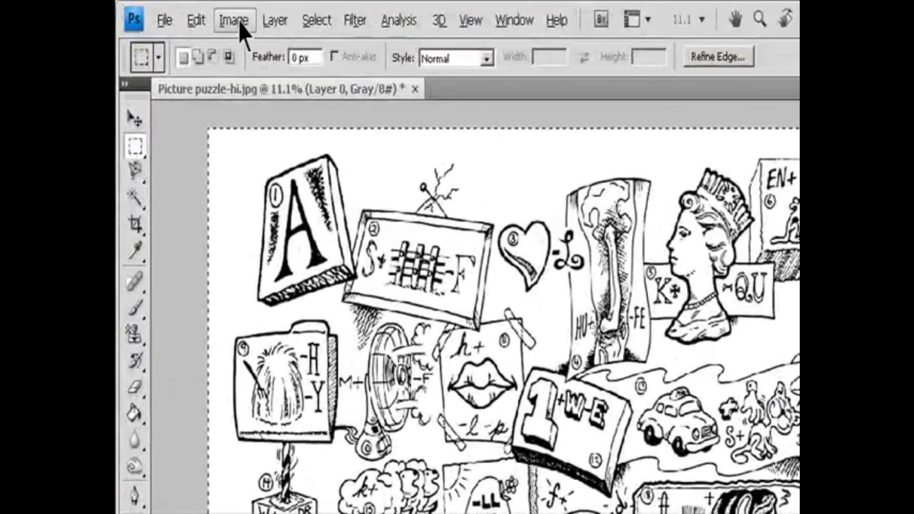
{"action": "left_click", "coordinate": [187, 13]}
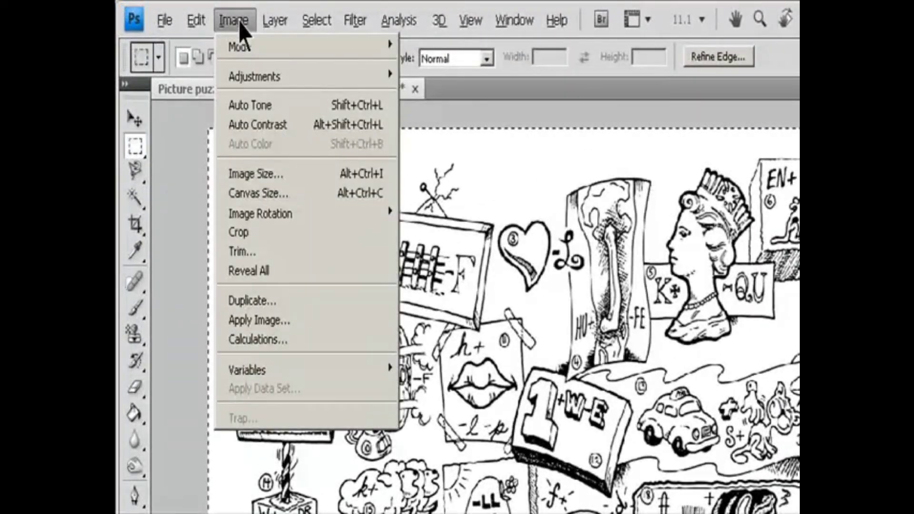
{"action": "left_click", "coordinate": [276, 231]}
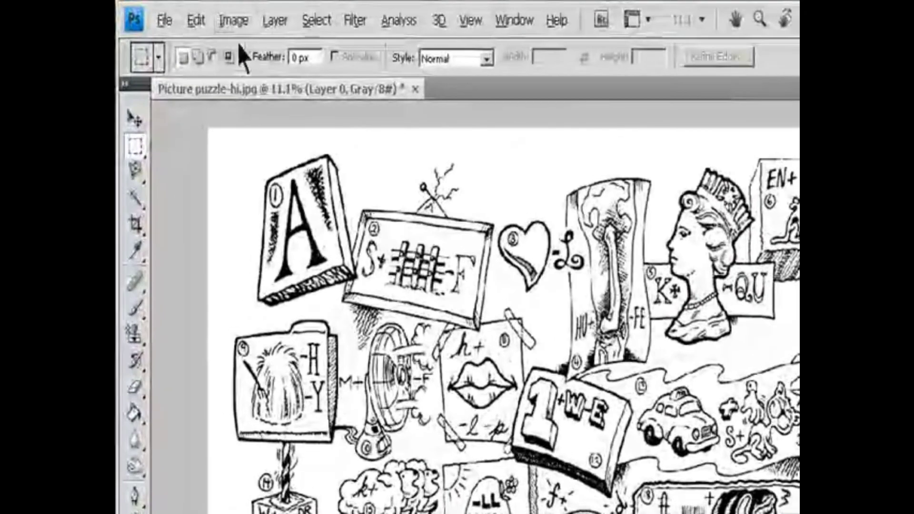
In Trim, try Top Left Pixel Color, choose Bottom Right Pixel Color, and switch the Top and Bottom sides off and back on
{"action": "left_click", "coordinate": [182, 12]}
{"action": "left_click", "coordinate": [263, 252]}
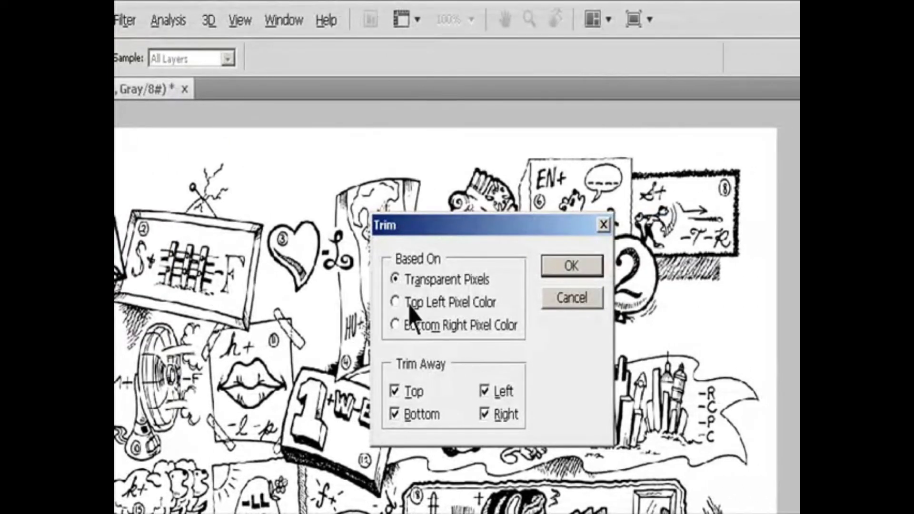
{"action": "left_click", "coordinate": [409, 305]}
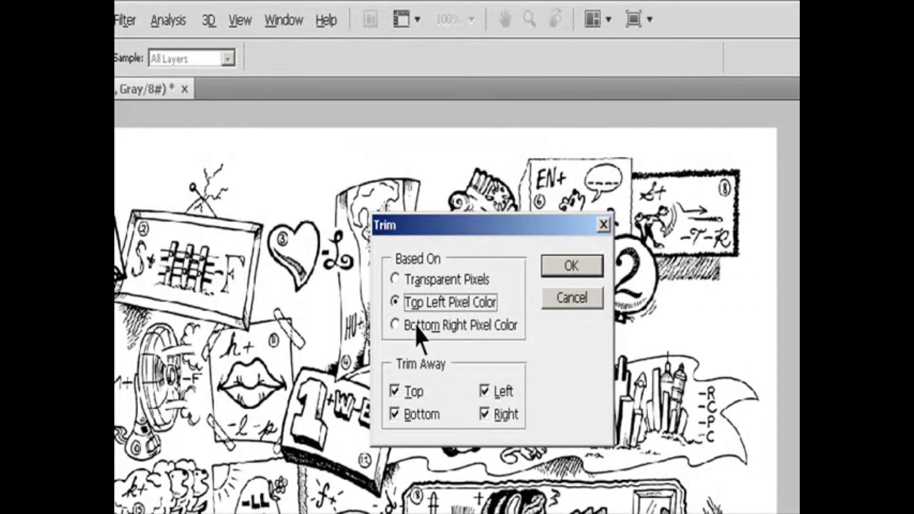
{"action": "left_click", "coordinate": [417, 328]}
{"action": "left_click", "coordinate": [410, 392]}
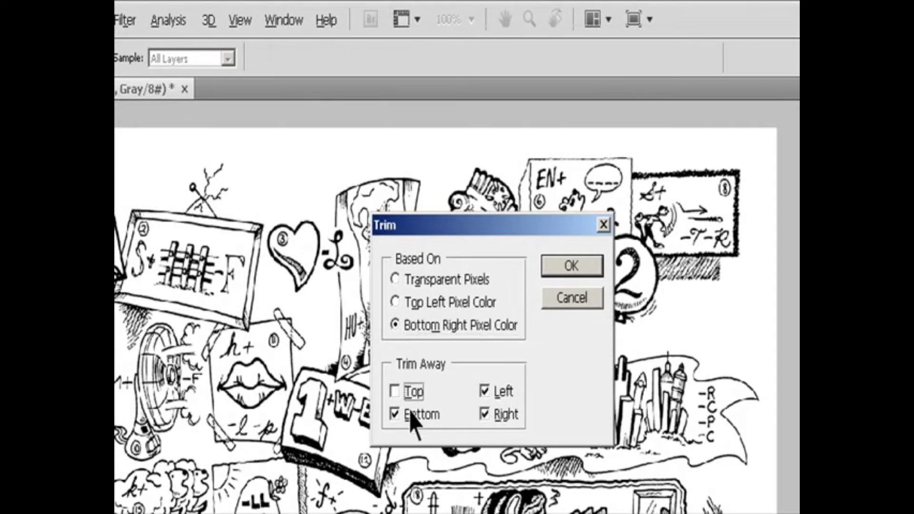
{"action": "left_click", "coordinate": [410, 414]}
{"action": "left_click", "coordinate": [403, 398]}
{"action": "left_click", "coordinate": [408, 415]}
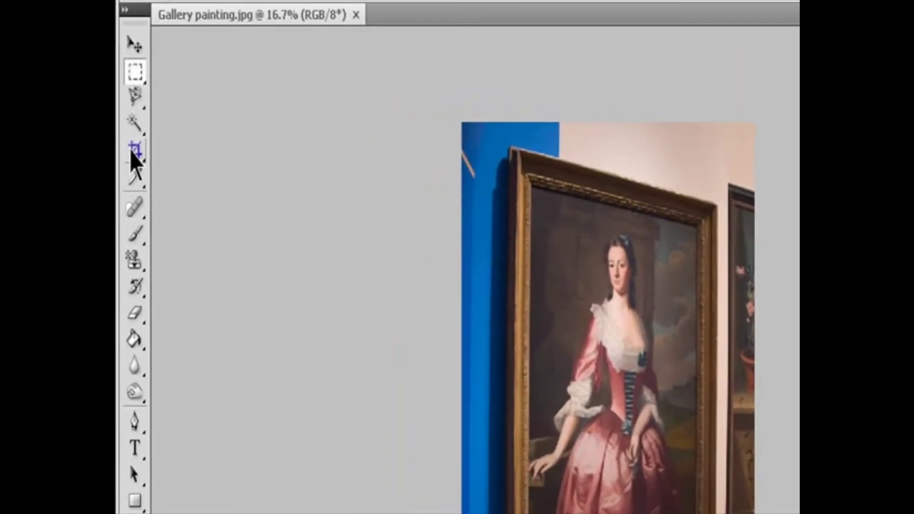
Draw a crop box around the portrait inside the gilded frame of the gallery painting
{"action": "left_click", "coordinate": [135, 152]}
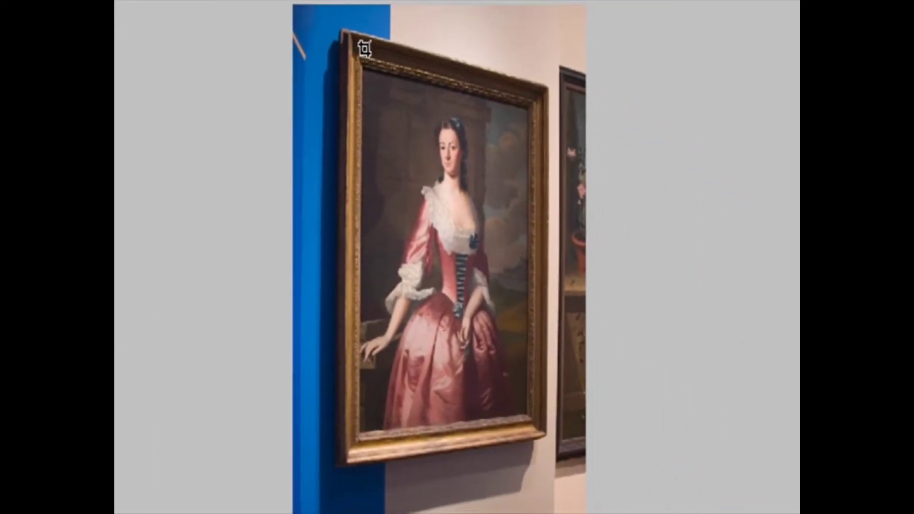
{"action": "mouse_move", "coordinate": [363, 55]}
{"action": "left_mouse_down"}
{"action": "mouse_move", "coordinate": [531, 384]}
{"action": "mouse_move", "coordinate": [532, 434]}
{"action": "left_mouse_up"}
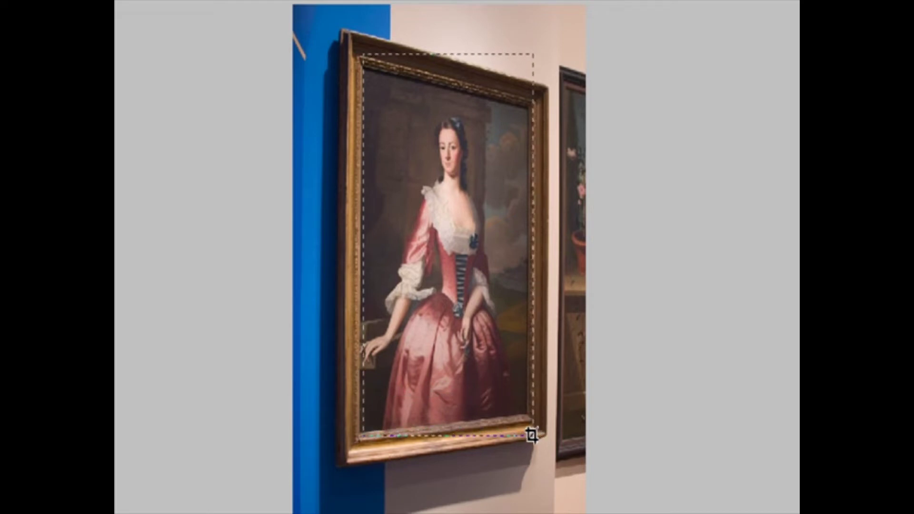
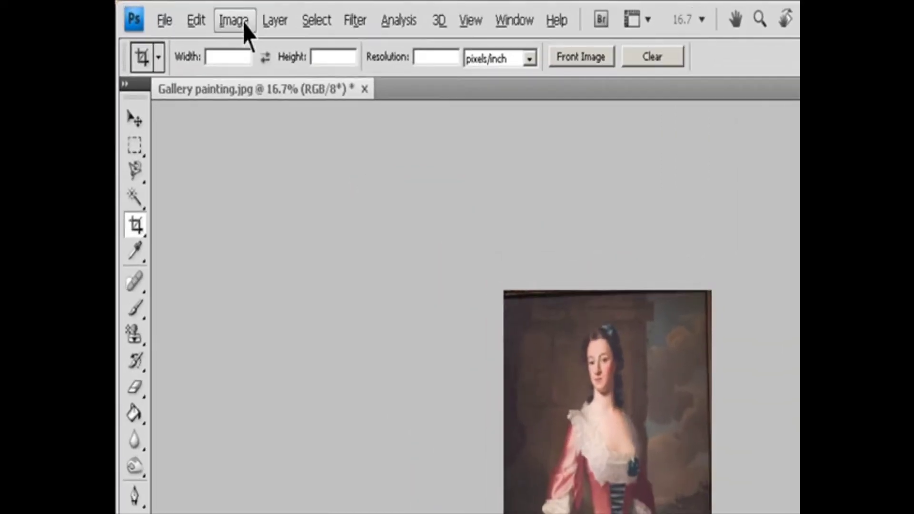
Rotate the cropped gallery painting by 180°, followed by 90° clockwise
{"action": "left_click", "coordinate": [186, 13]}
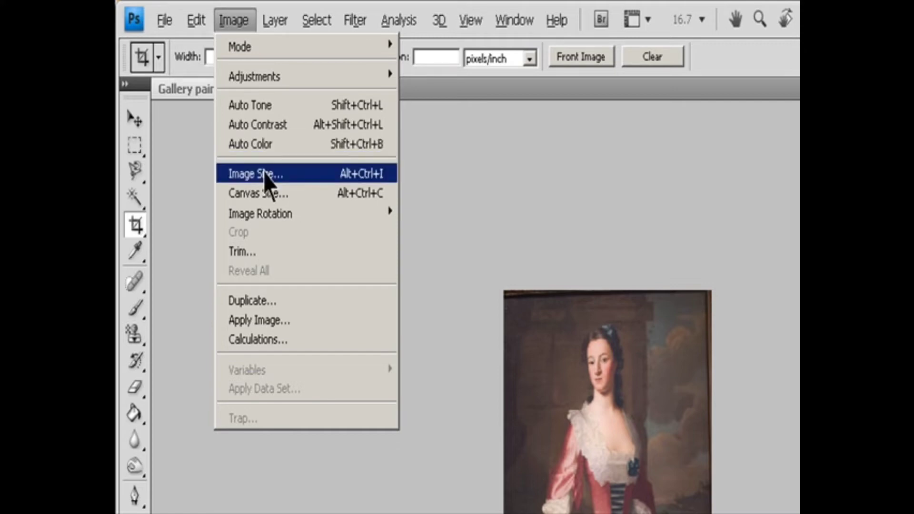
{"action": "mouse_move", "coordinate": [270, 214]}
{"action": "left_click", "coordinate": [419, 213]}
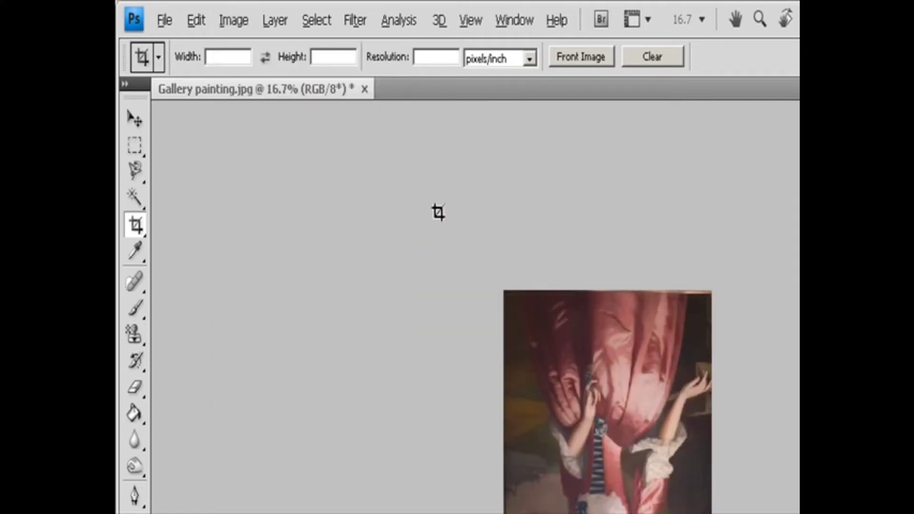
{"action": "left_click", "coordinate": [234, 21]}
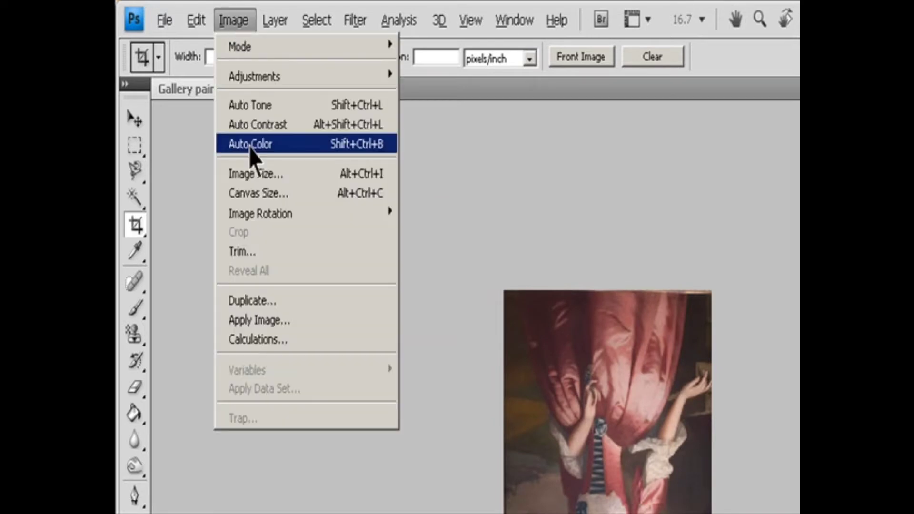
{"action": "mouse_move", "coordinate": [279, 217]}
{"action": "left_click", "coordinate": [428, 232]}
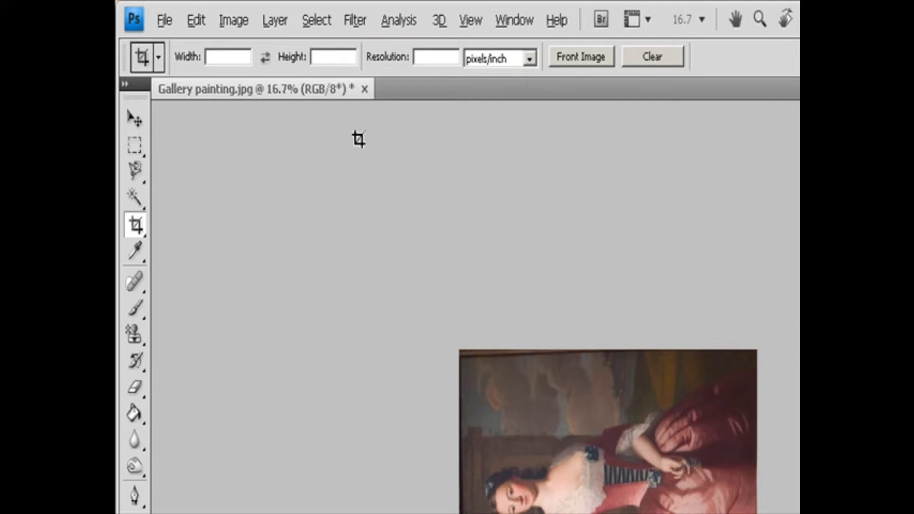
Rotate the cropped portrait 90° counterclockwise
{"action": "left_click", "coordinate": [235, 21]}
{"action": "mouse_move", "coordinate": [257, 214]}
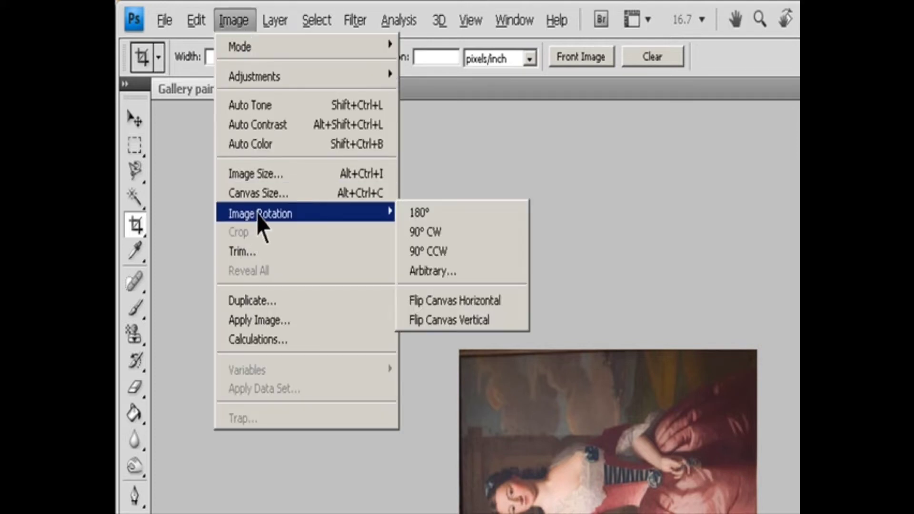
{"action": "left_click", "coordinate": [413, 253]}
Rotate the canvas of the portrait by an arbitrary angle of 90° clockwise
{"action": "left_click", "coordinate": [231, 22]}
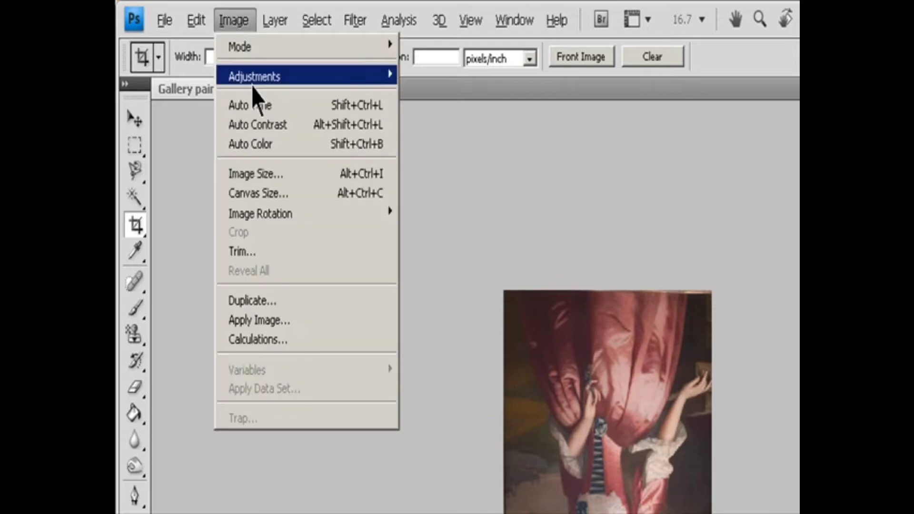
{"action": "mouse_move", "coordinate": [301, 224]}
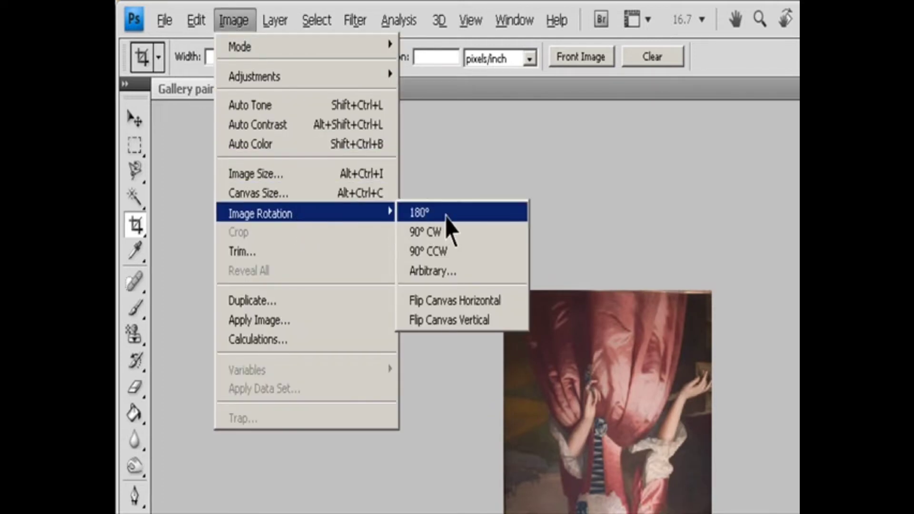
{"action": "left_click", "coordinate": [431, 271]}
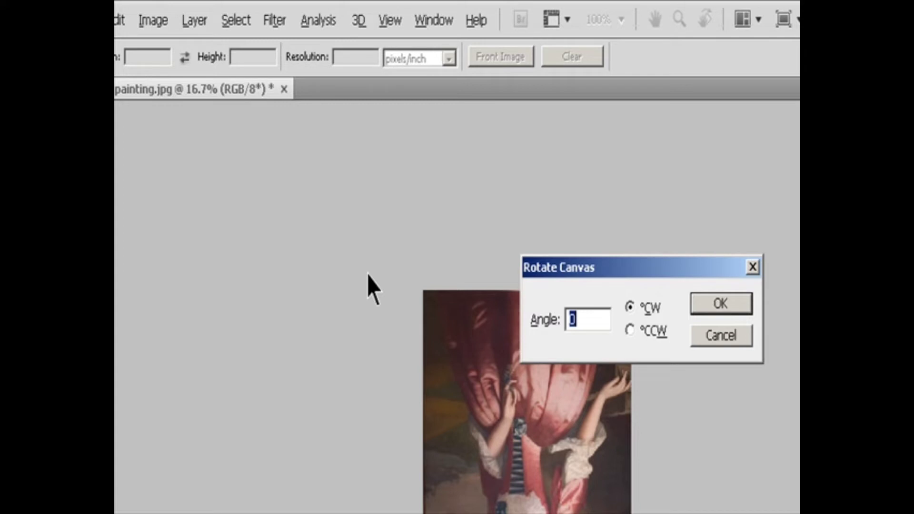
{"action": "type", "text": "90"}
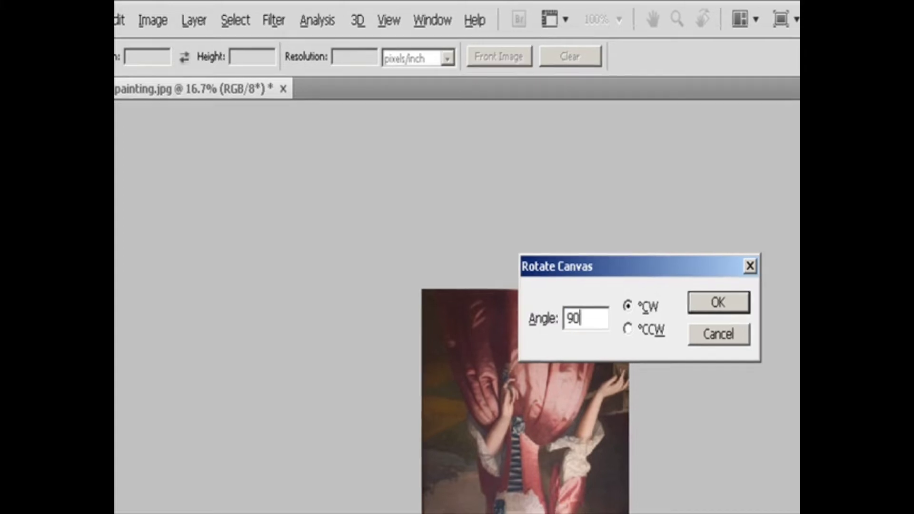
{"action": "key", "text": "Return"}
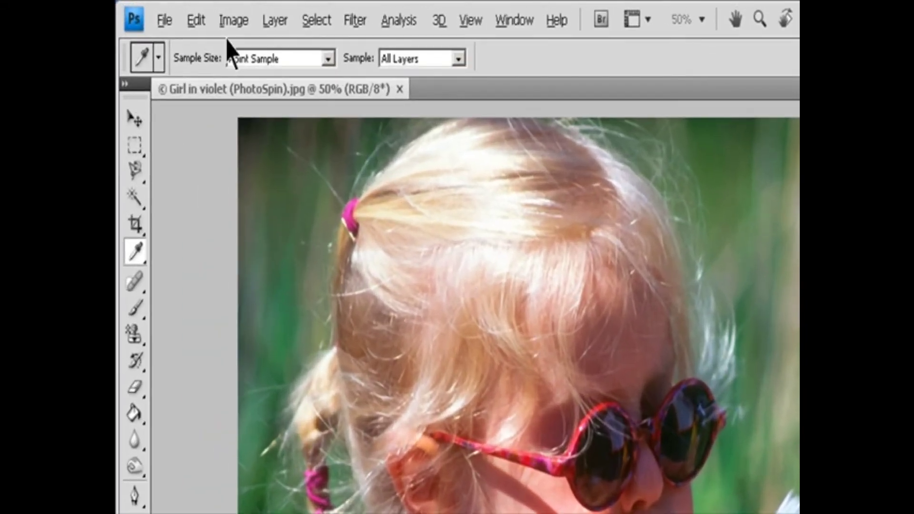
Open Variations for the photo of the girl in violet, try Shadows, Highlights and Saturation, and return to Midtones
{"action": "left_click", "coordinate": [184, 14]}
{"action": "mouse_move", "coordinate": [310, 78]}
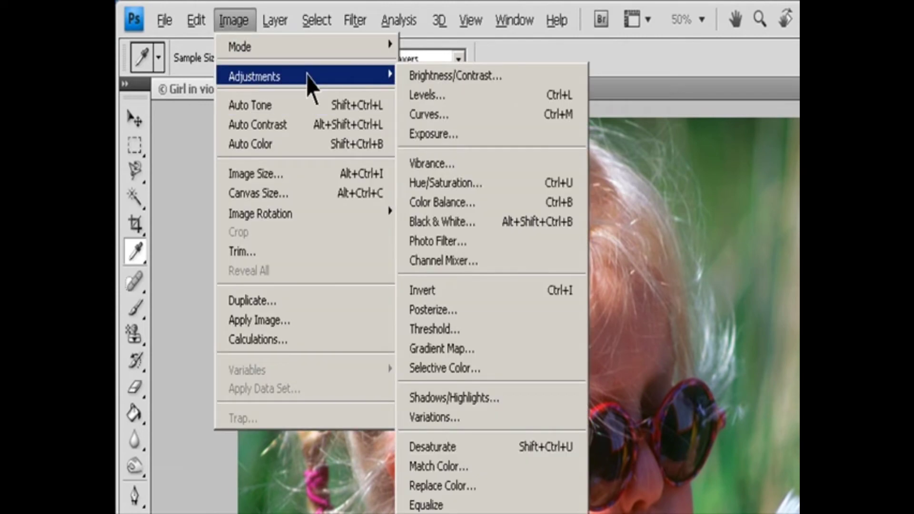
{"action": "left_click", "coordinate": [476, 417]}
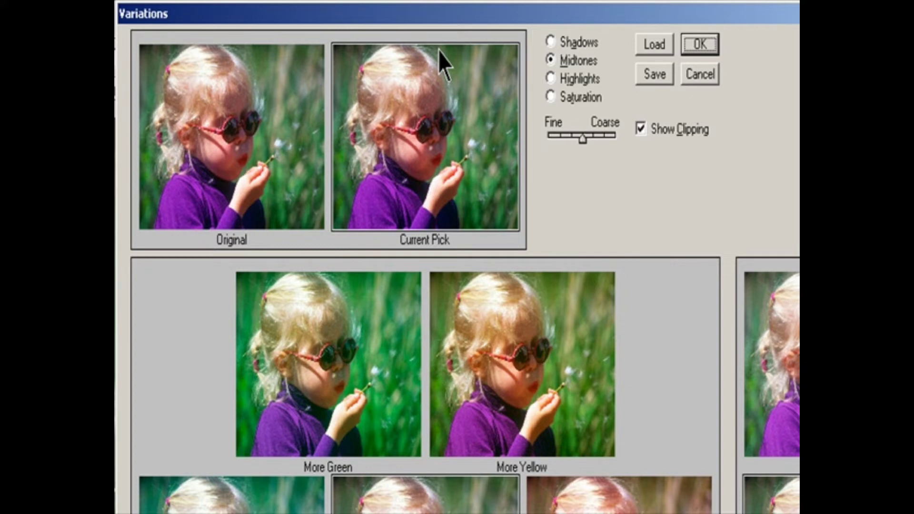
{"action": "left_click", "coordinate": [552, 42]}
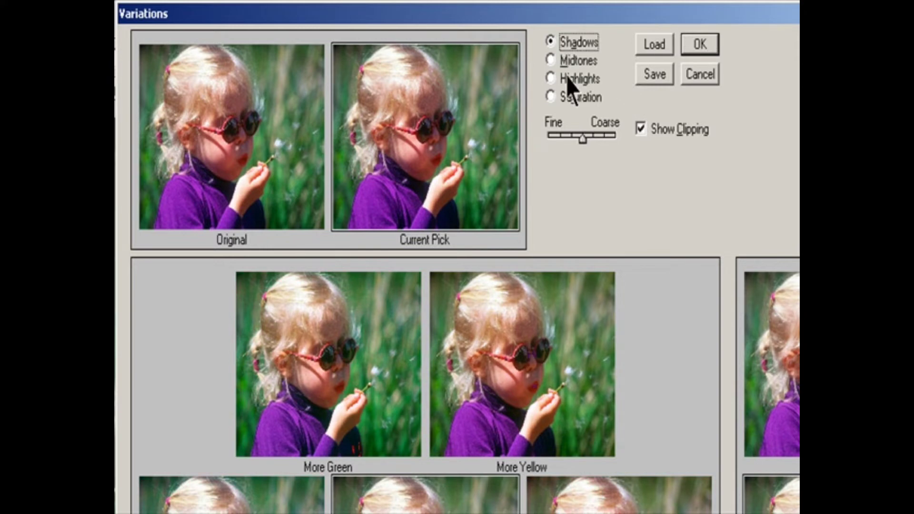
{"action": "left_click", "coordinate": [558, 61]}
{"action": "left_click", "coordinate": [558, 78]}
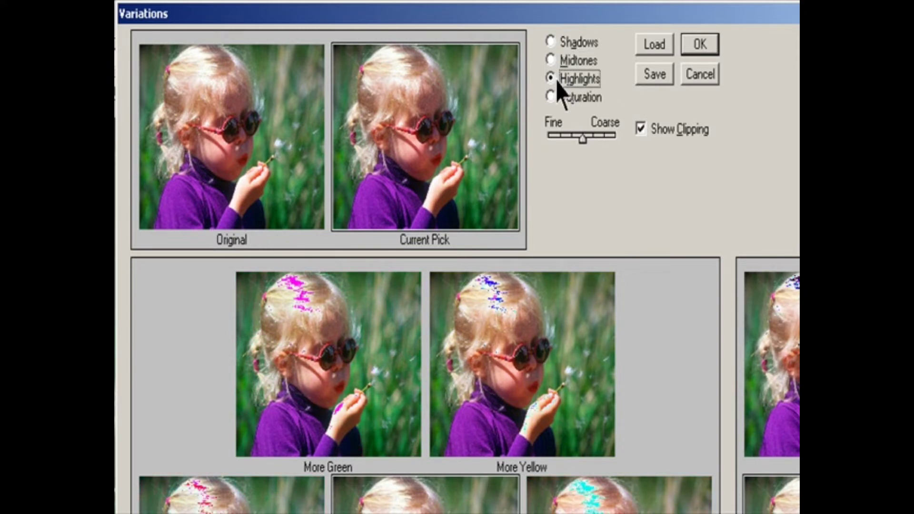
{"action": "left_click", "coordinate": [554, 98]}
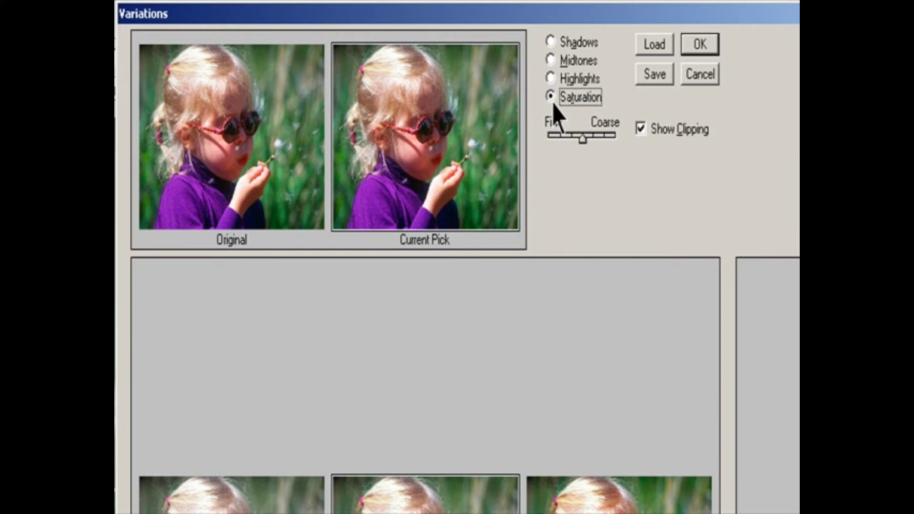
{"action": "left_click", "coordinate": [552, 61]}
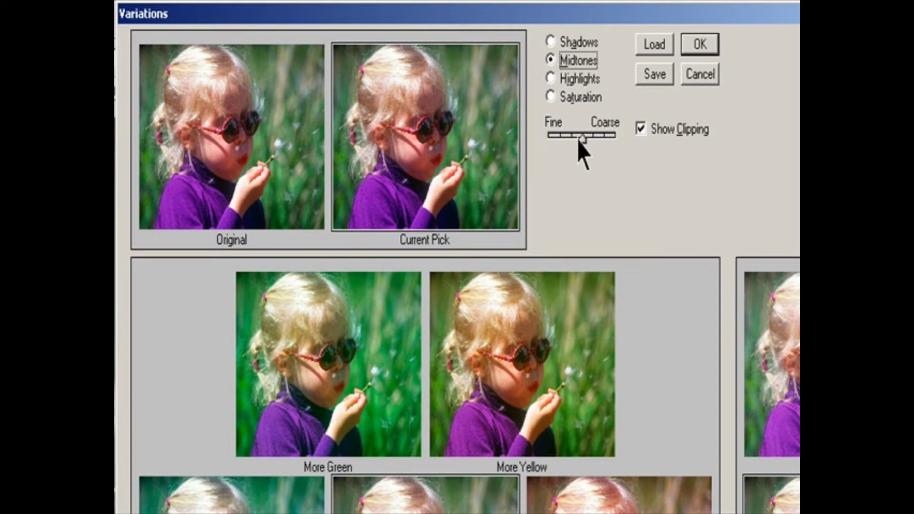
Switch Show Clipping off and back on in Variations
{"action": "mouse_move", "coordinate": [579, 140]}
{"action": "left_mouse_down"}
{"action": "mouse_move", "coordinate": [614, 148]}
{"action": "mouse_move", "coordinate": [581, 153]}
{"action": "left_mouse_up"}
{"action": "left_click", "coordinate": [653, 132]}
{"action": "left_click", "coordinate": [653, 133]}
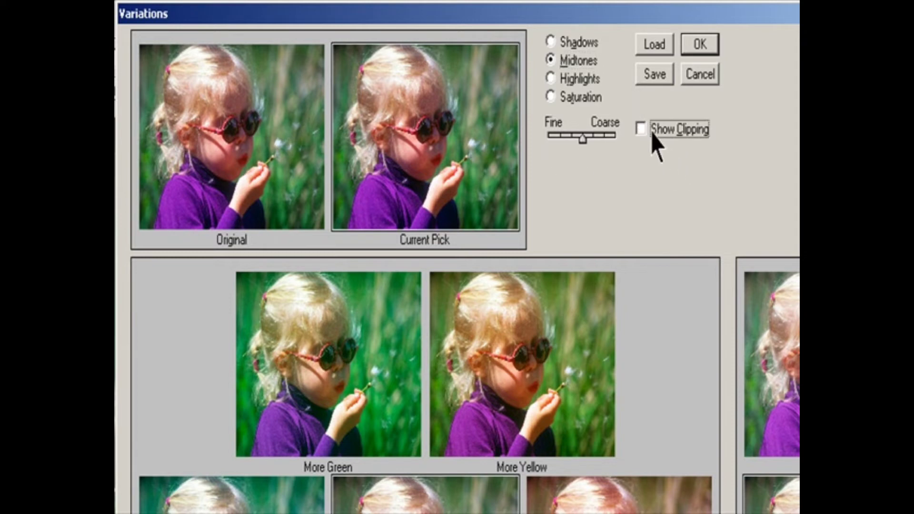
{"action": "left_click", "coordinate": [654, 134]}
{"action": "mouse_move", "coordinate": [596, 138]}
{"action": "left_mouse_down"}
{"action": "mouse_move", "coordinate": [565, 145]}
{"action": "mouse_move", "coordinate": [598, 143]}
{"action": "mouse_move", "coordinate": [586, 146]}
{"action": "left_mouse_up"}
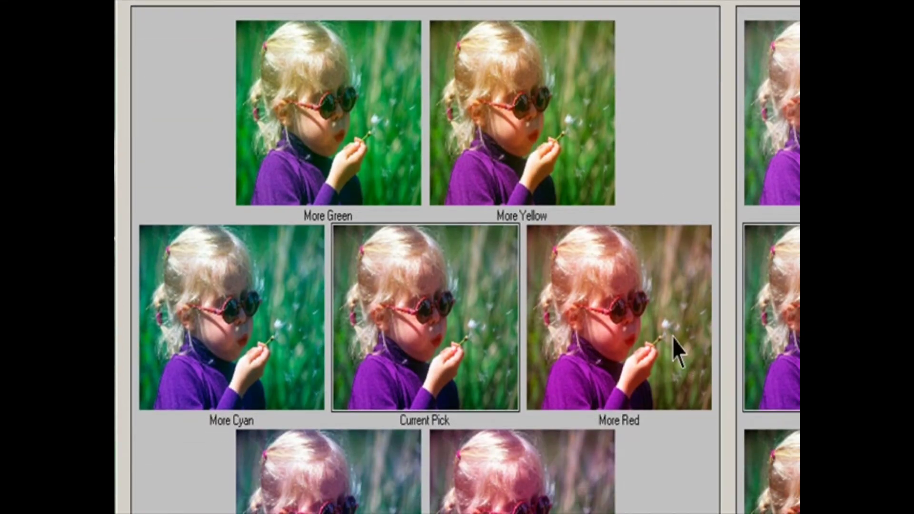
Shift the midtones of the current pick with More Red, More Cyan, More Yellow and More Blue
{"action": "left_click", "coordinate": [673, 336]}
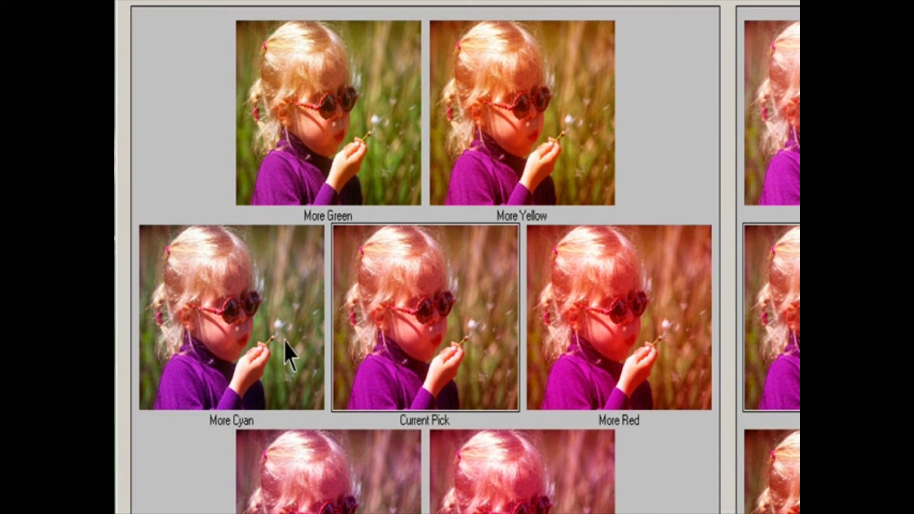
{"action": "left_click", "coordinate": [261, 337]}
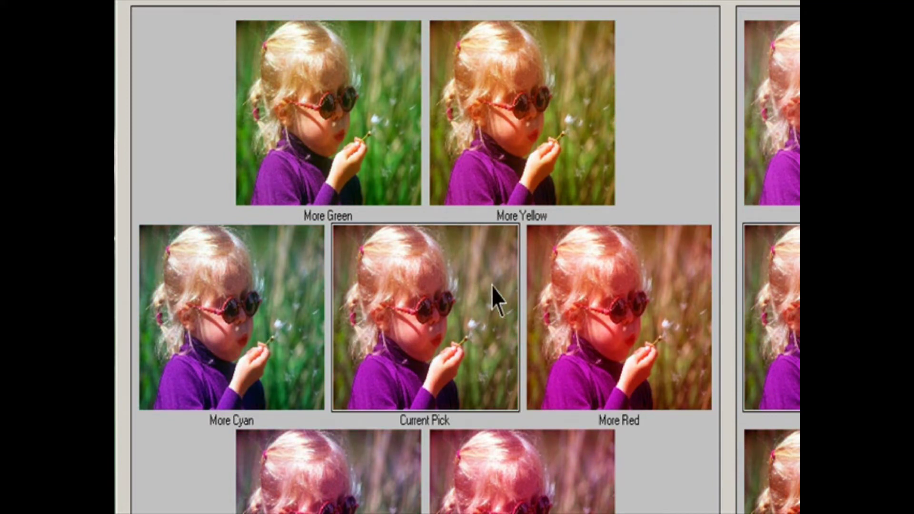
{"action": "left_click", "coordinate": [552, 119]}
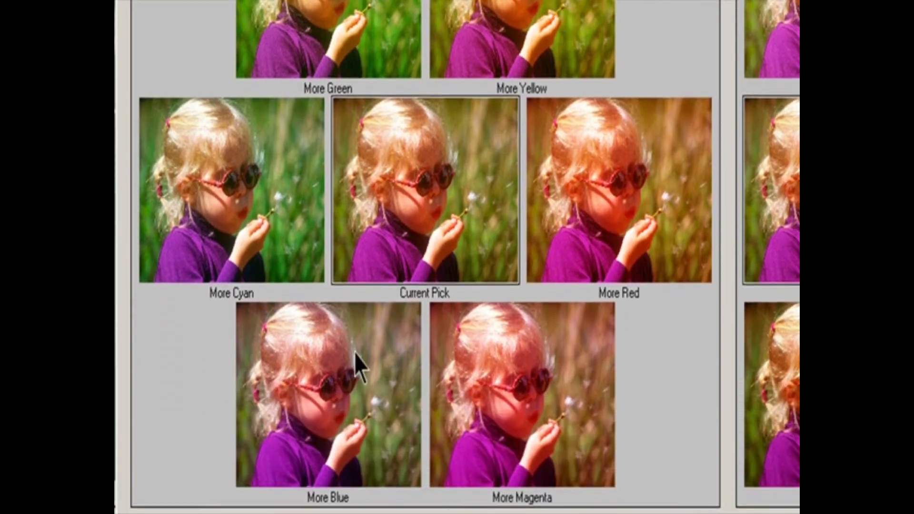
{"action": "left_click", "coordinate": [343, 489]}
{"action": "left_click", "coordinate": [456, 465]}
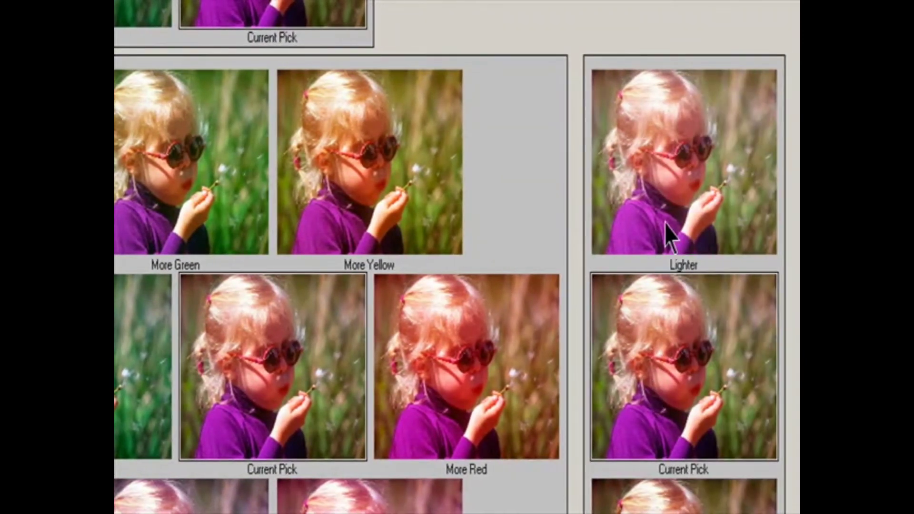
Lighten the current pick with the Lighter variation and darken it again with Darker
{"action": "left_click", "coordinate": [668, 230]}
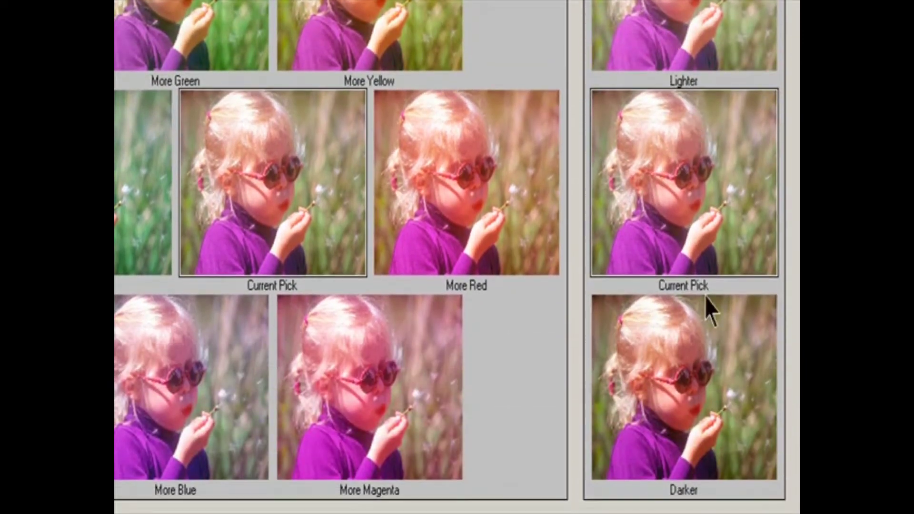
{"action": "left_click", "coordinate": [704, 366]}
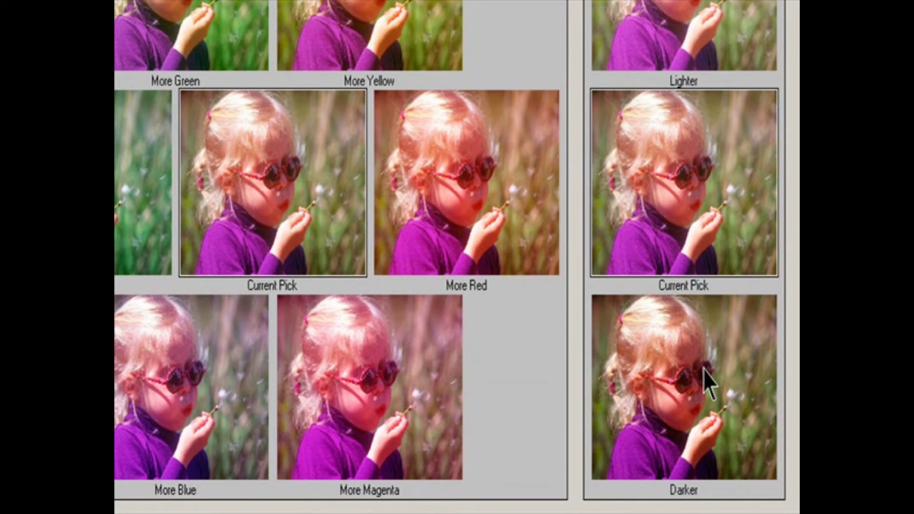
{"action": "left_click", "coordinate": [704, 368]}
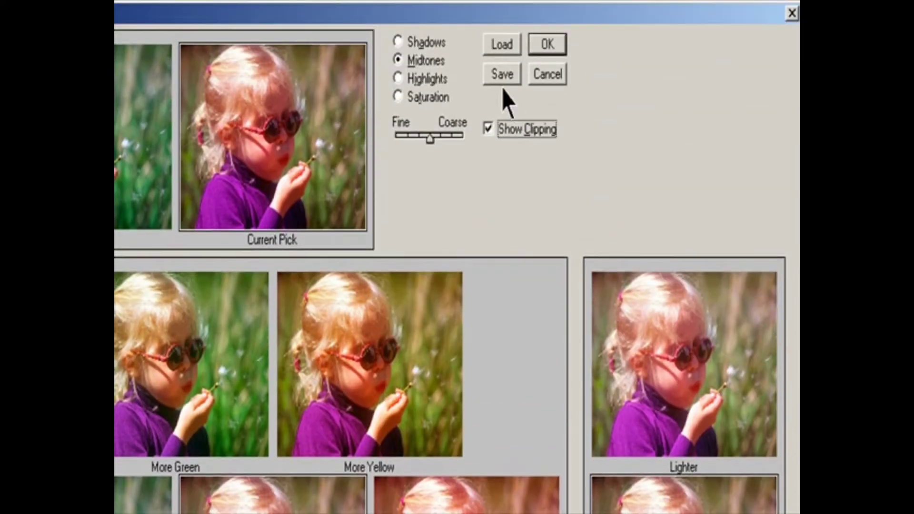
Save the variation settings as Variation1 in the Lesson 04 folder and apply the current pick to the photo
{"action": "left_click", "coordinate": [503, 75]}
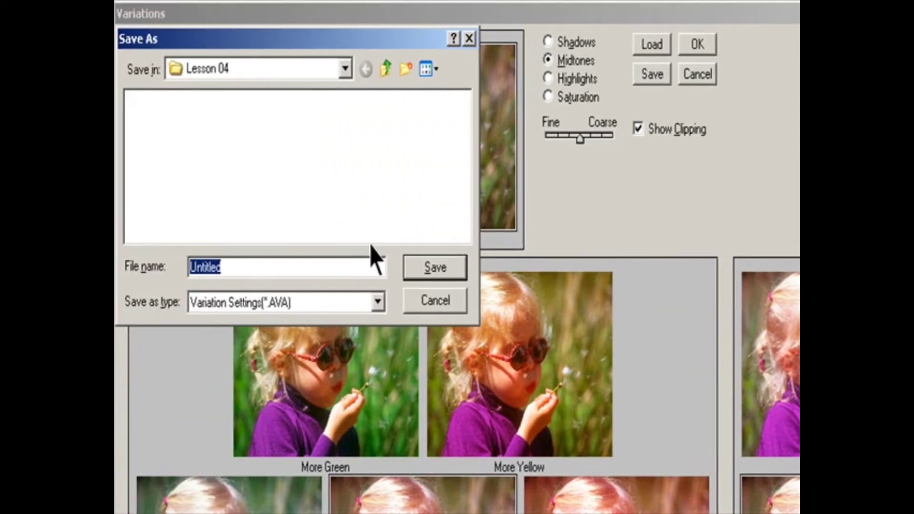
{"action": "left_click_drag", "start_coordinate": [254, 267], "coordinate": [105, 269]}
{"action": "type", "text": "Var"}
{"action": "type", "text": "iation1"}
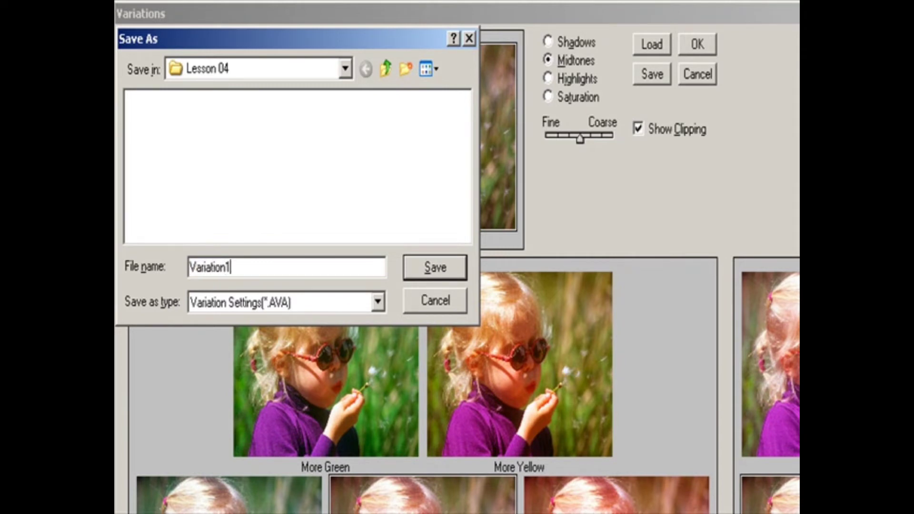
{"action": "key", "text": "Return"}
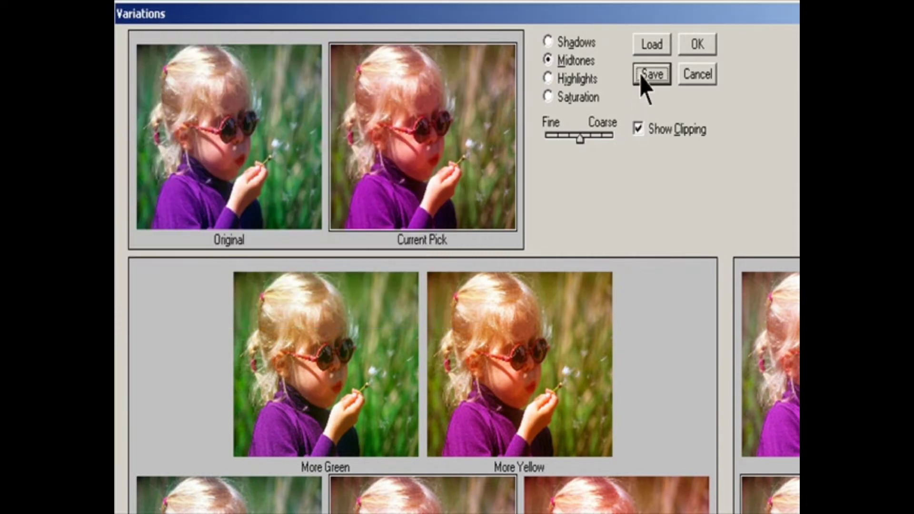
{"action": "left_click", "coordinate": [698, 44]}
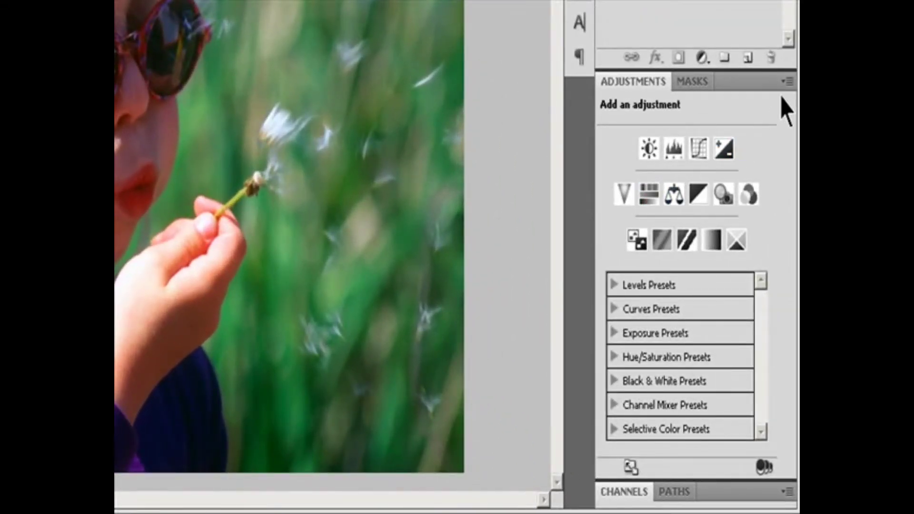
Add a Hue/Saturation adjustment layer with the default name, Normal mode and 100% opacity
{"action": "left_click", "coordinate": [786, 82]}
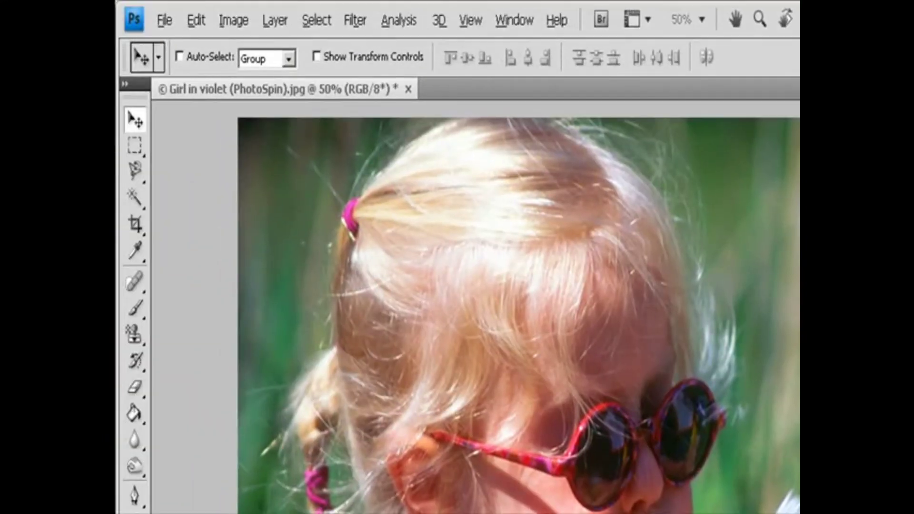
{"action": "left_click", "coordinate": [276, 21]}
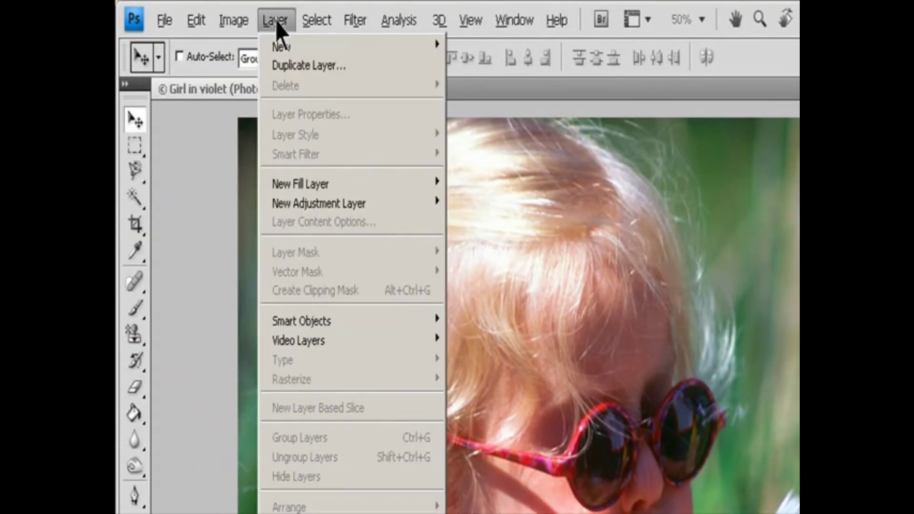
{"action": "mouse_move", "coordinate": [317, 208]}
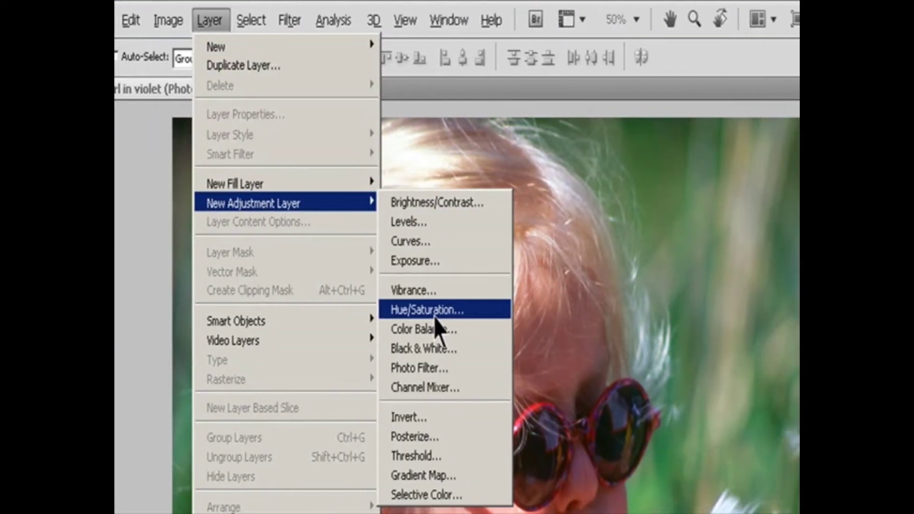
{"action": "left_click", "coordinate": [501, 317]}
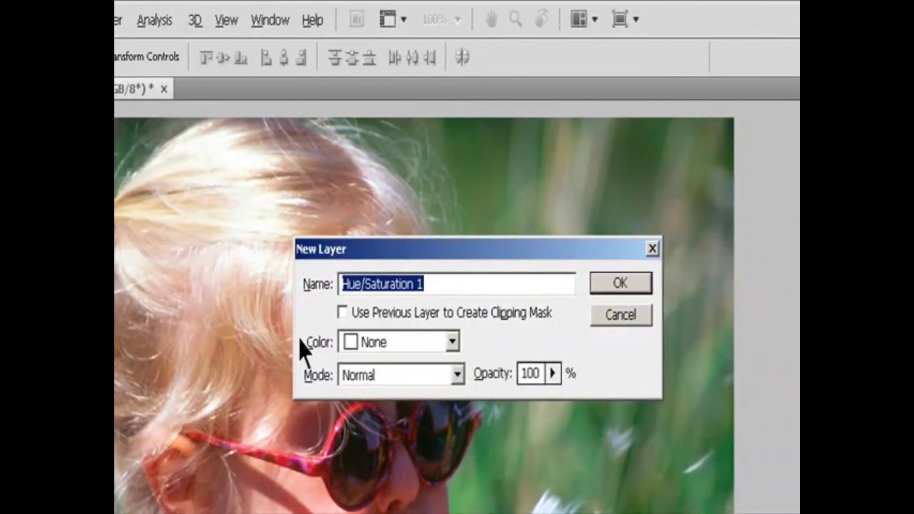
{"action": "left_click", "coordinate": [612, 286]}
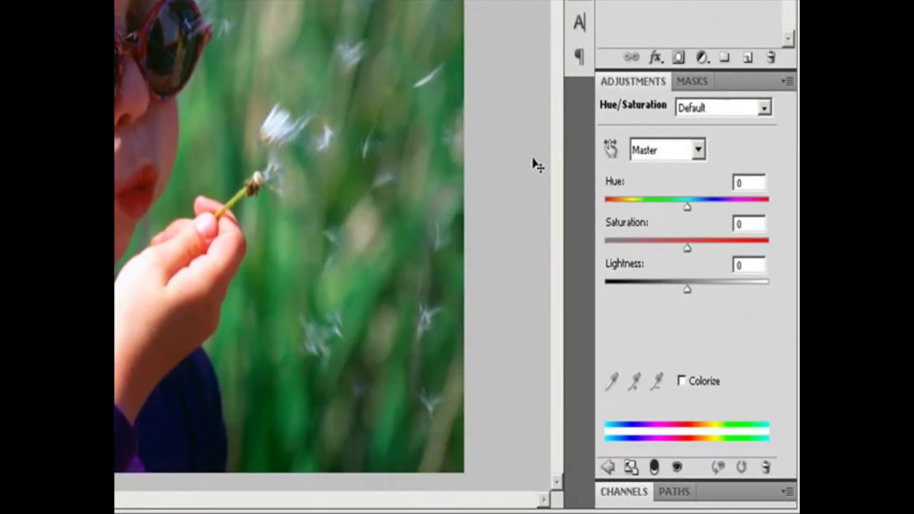
Limit the Hue/Saturation adjustment to Blues, lower the hue, set the saturation to +98 and raise the lightness
{"action": "left_click", "coordinate": [698, 150]}
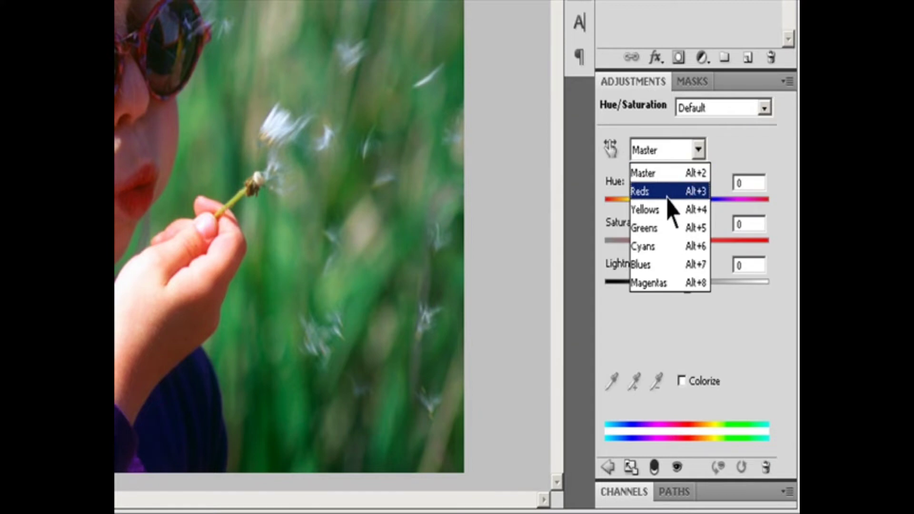
{"action": "left_click", "coordinate": [668, 271]}
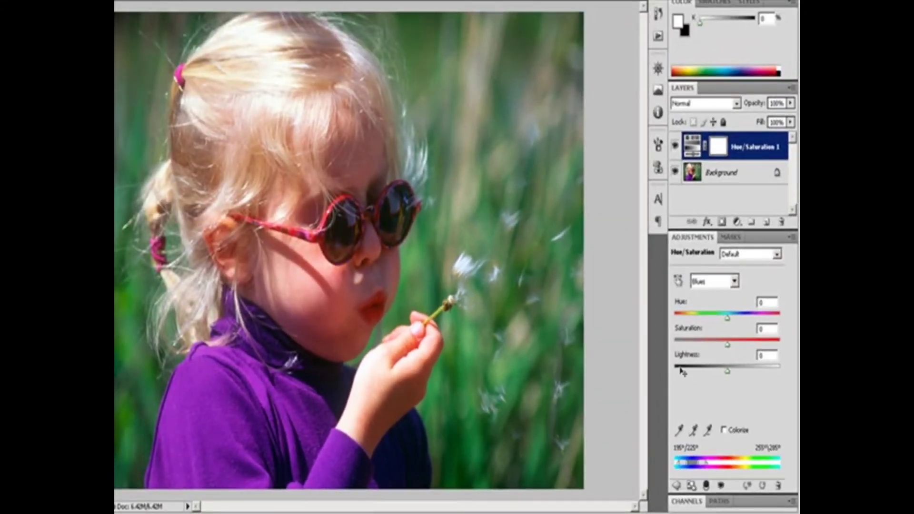
{"action": "left_click_drag", "start_coordinate": [728, 319], "coordinate": [712, 326]}
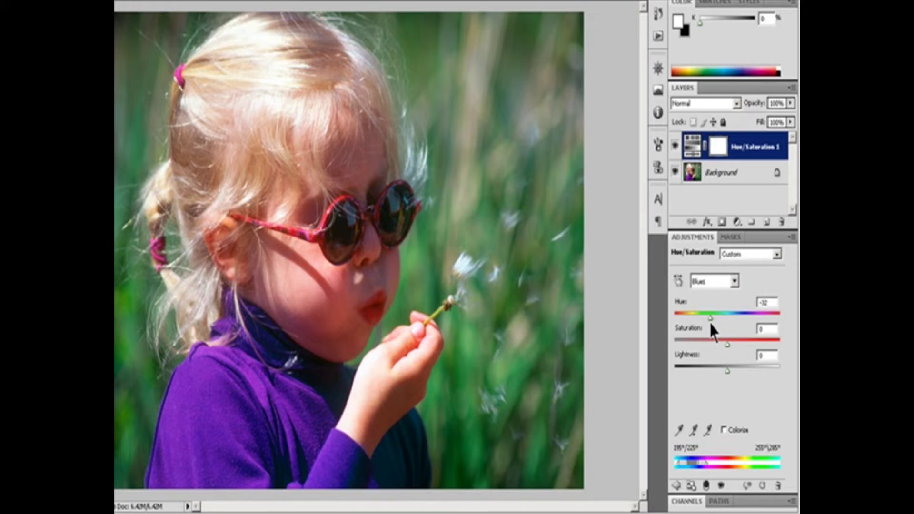
{"action": "left_click_drag", "start_coordinate": [726, 344], "coordinate": [778, 347]}
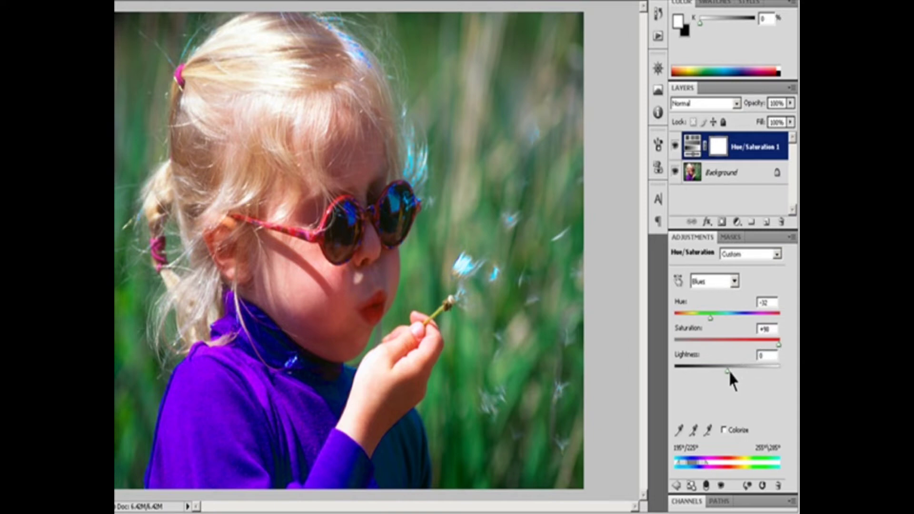
{"action": "mouse_move", "coordinate": [729, 372]}
{"action": "left_mouse_down"}
{"action": "mouse_move", "coordinate": [659, 374]}
{"action": "mouse_move", "coordinate": [743, 370]}
{"action": "left_mouse_up"}
{"action": "left_click_drag", "start_coordinate": [743, 371], "coordinate": [756, 370]}
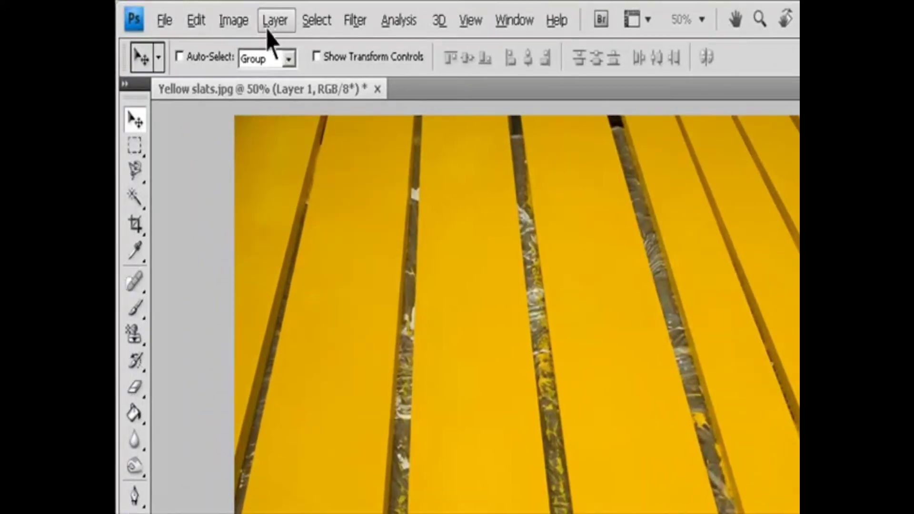
Add a Hue/Saturation adjustment layer above the yellow slats image, keeping the default name, Normal mode and 100% opacity
{"action": "left_click", "coordinate": [207, 13]}
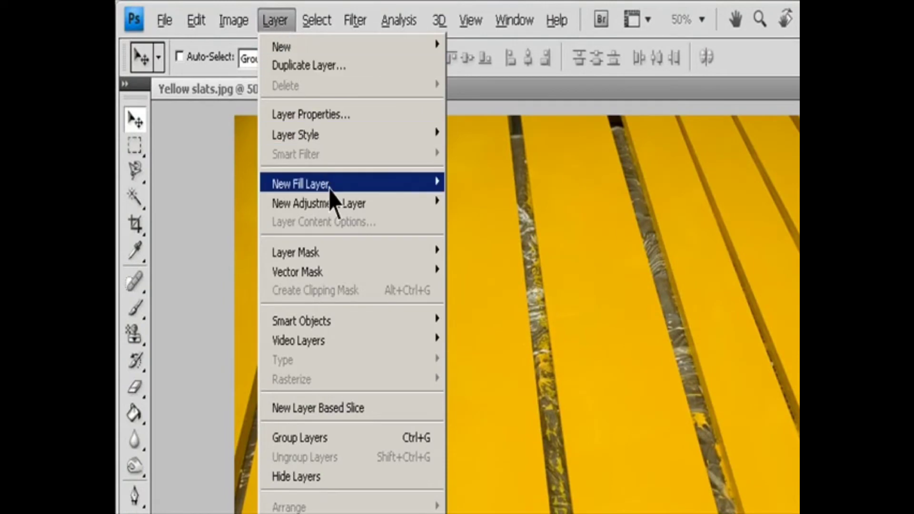
{"action": "mouse_move", "coordinate": [333, 204]}
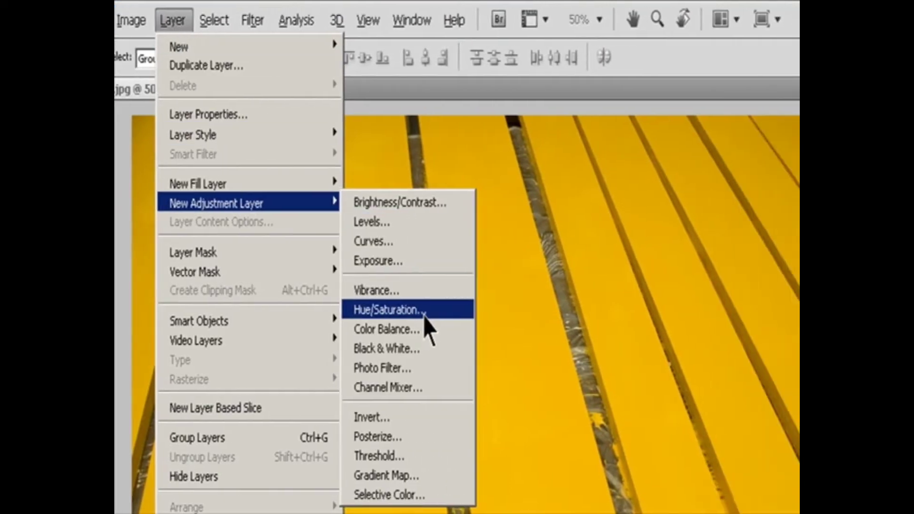
{"action": "left_click", "coordinate": [524, 312]}
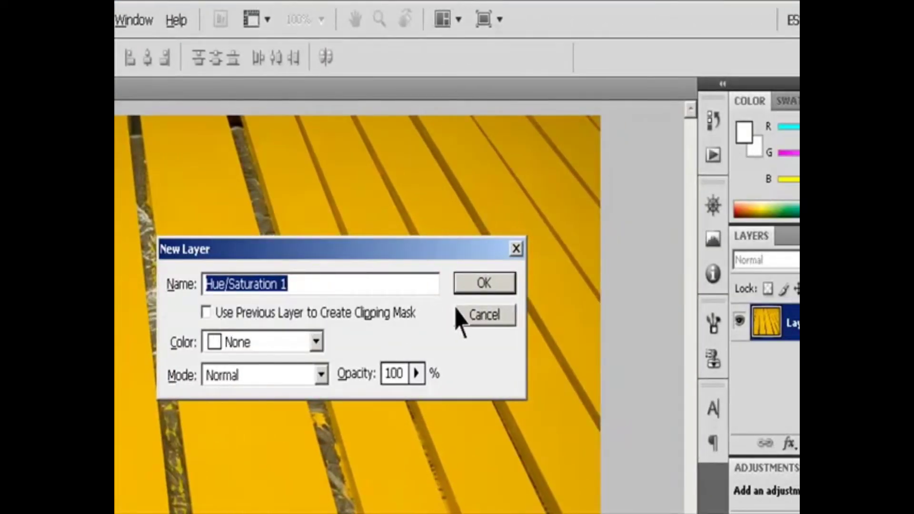
{"action": "left_click", "coordinate": [482, 285]}
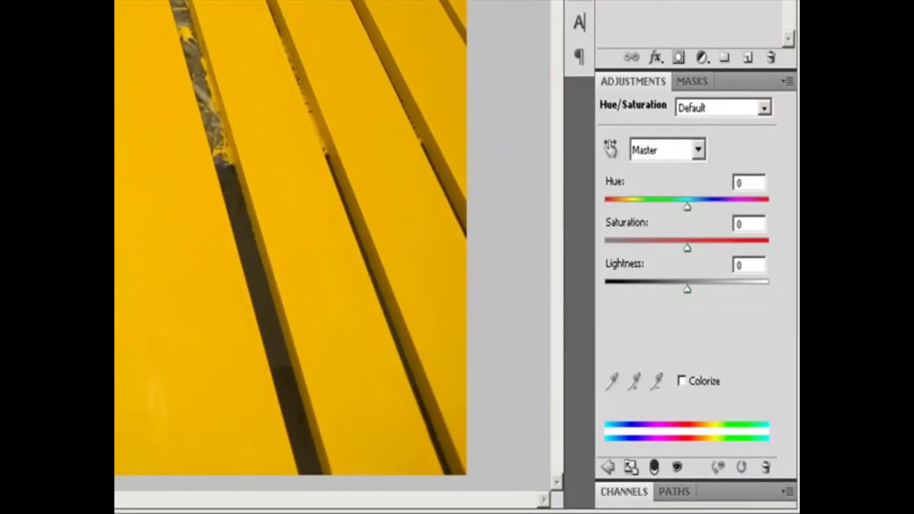
Toggle the Colorize option of the Hue/Saturation adjustment on and off to preview its effect on the slats
{"action": "left_click", "coordinate": [682, 382]}
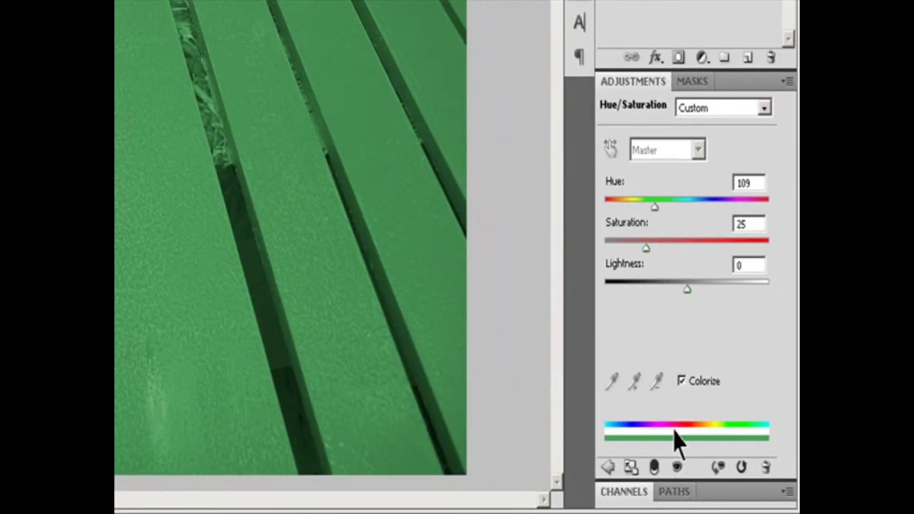
{"action": "left_click", "coordinate": [682, 382]}
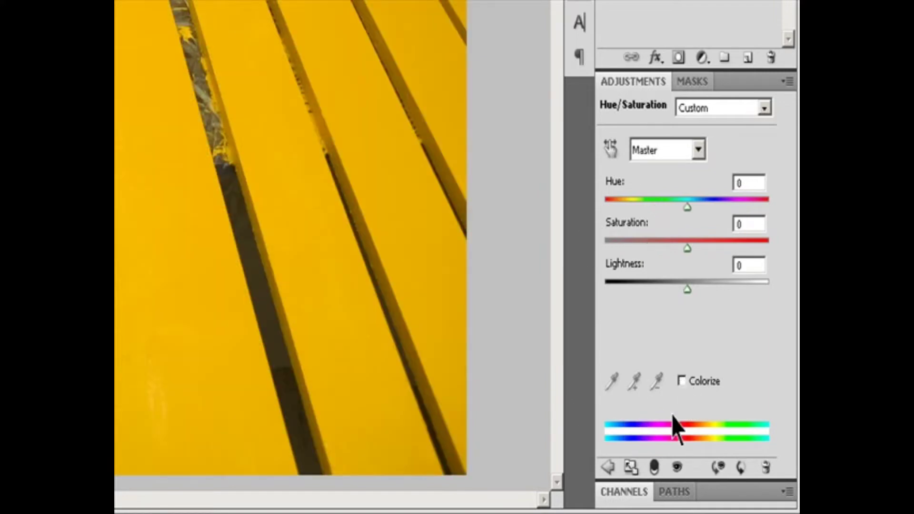
{"action": "left_click", "coordinate": [682, 382]}
{"action": "left_click", "coordinate": [682, 382]}
Limit the Hue/Saturation adjustment to Yellows, widen its lower range limits to 297°/336°, and sample a yellow slat with the adjustment's eyedropper
{"action": "left_click", "coordinate": [698, 151]}
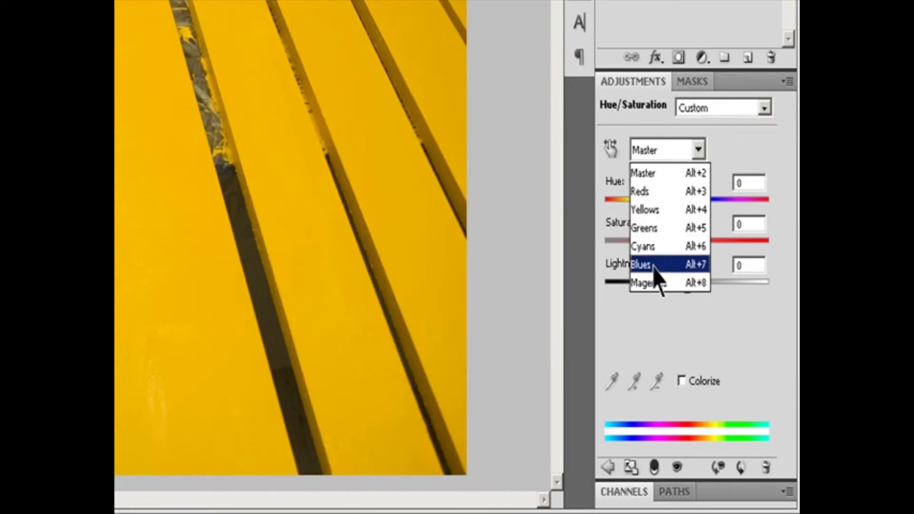
{"action": "left_click", "coordinate": [651, 209]}
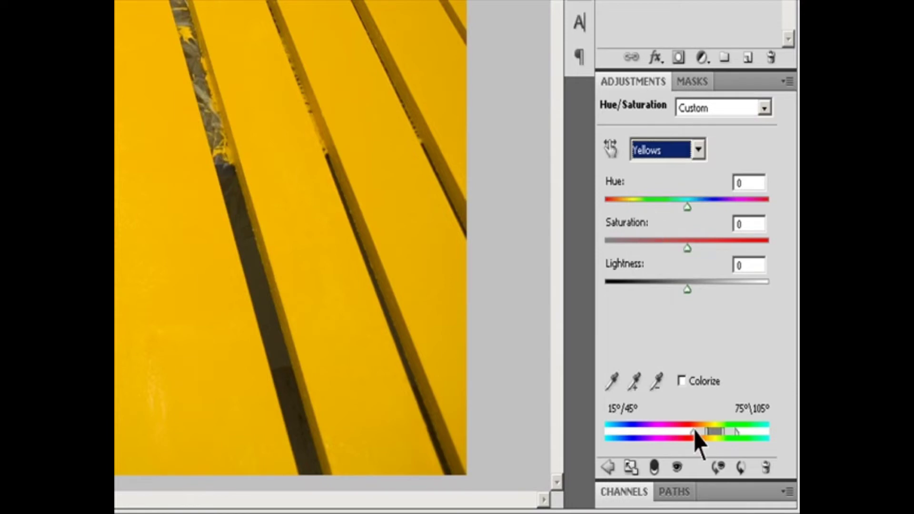
{"action": "left_click_drag", "start_coordinate": [695, 431], "coordinate": [659, 433]}
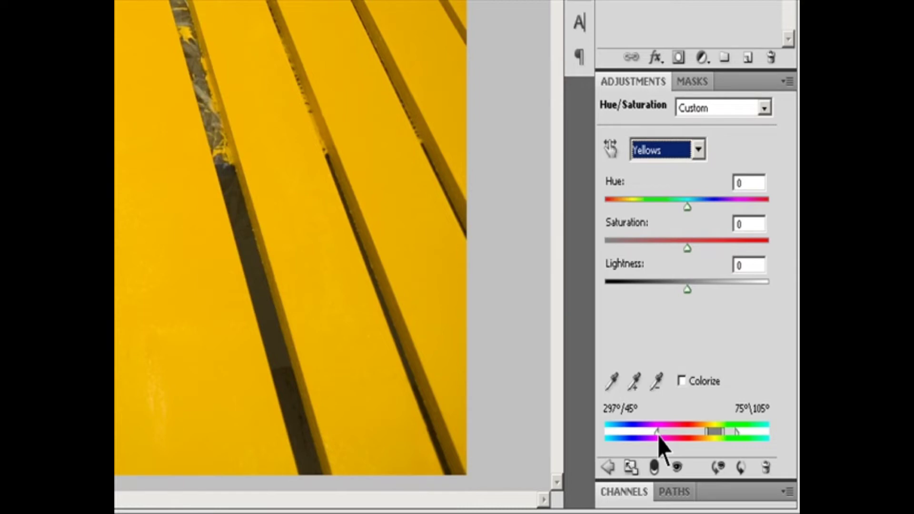
{"action": "mouse_move", "coordinate": [659, 436]}
{"action": "left_mouse_down"}
{"action": "mouse_move", "coordinate": [710, 437]}
{"action": "mouse_move", "coordinate": [675, 434]}
{"action": "left_mouse_up"}
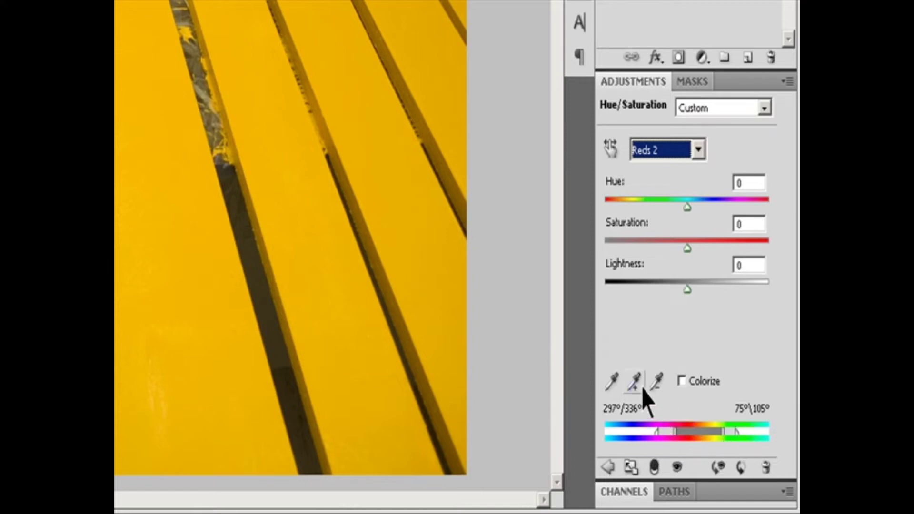
{"action": "left_click", "coordinate": [613, 382]}
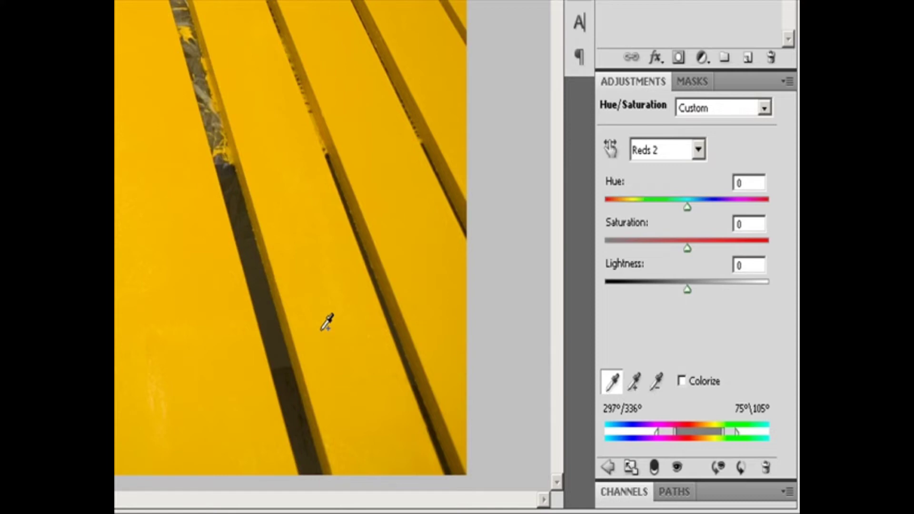
{"action": "left_click", "coordinate": [348, 339]}
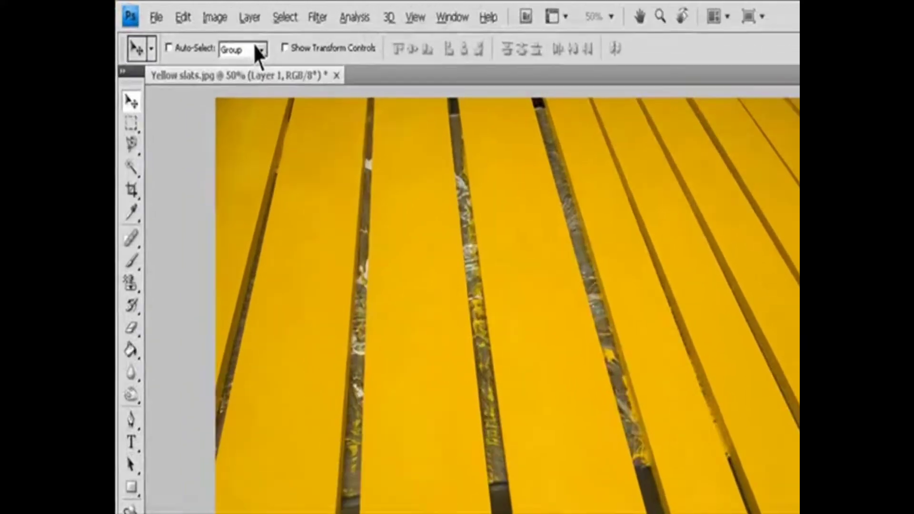
Set the color mode of the yellow slats image to RGB Color
{"action": "left_click", "coordinate": [183, 11]}
{"action": "mouse_move", "coordinate": [251, 50]}
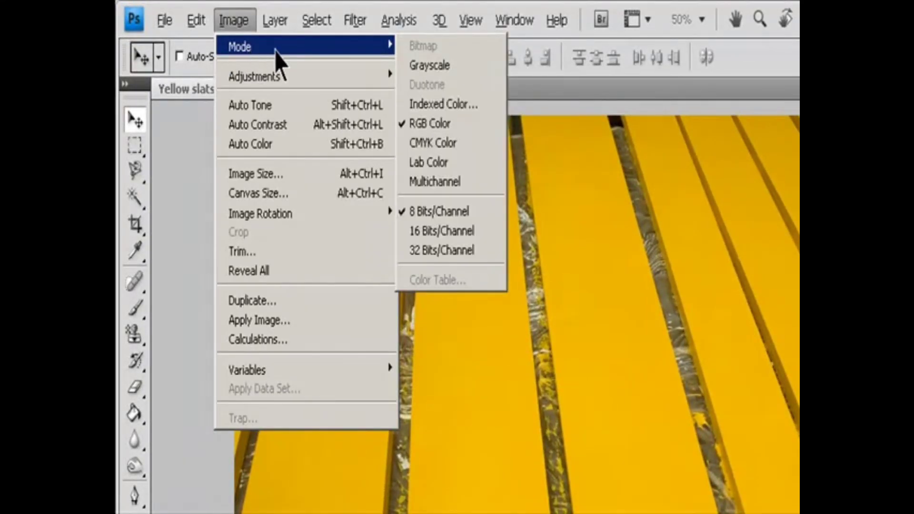
{"action": "left_click", "coordinate": [466, 133]}
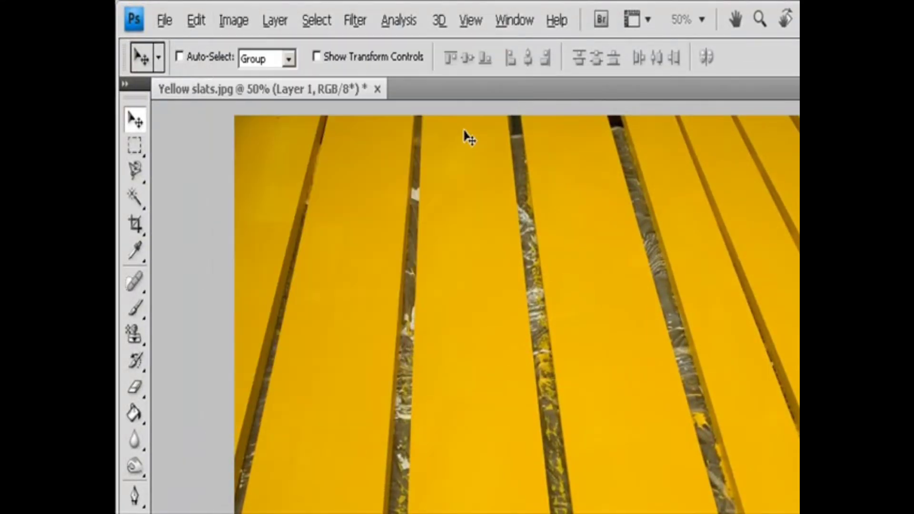
{"action": "left_click", "coordinate": [233, 20]}
{"action": "mouse_move", "coordinate": [251, 50]}
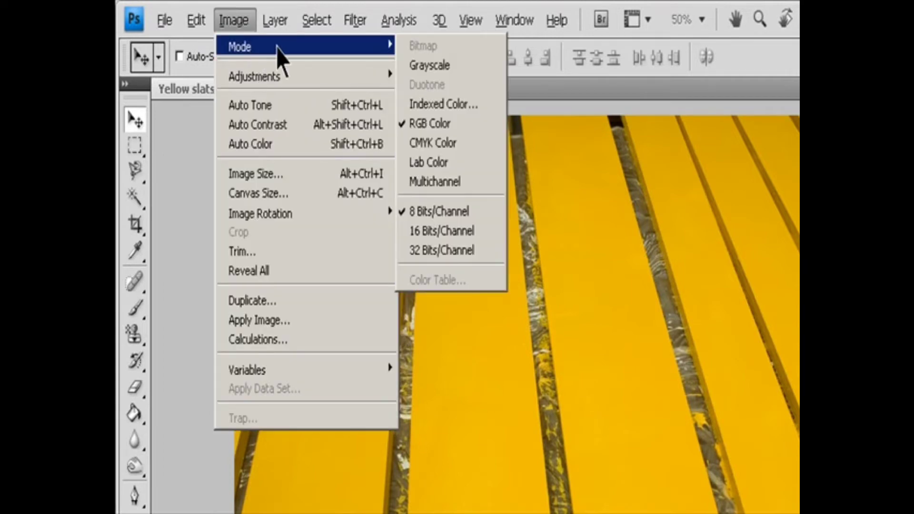
{"action": "left_click", "coordinate": [463, 126]}
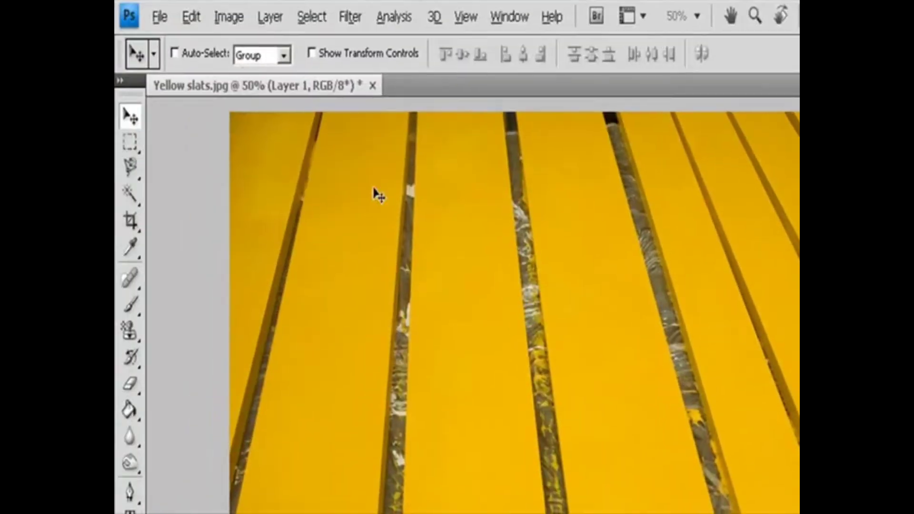
Create a Hue/Saturation adjustment layer with the default name, no layer color, Normal mode and 100% opacity
{"action": "left_click", "coordinate": [274, 20]}
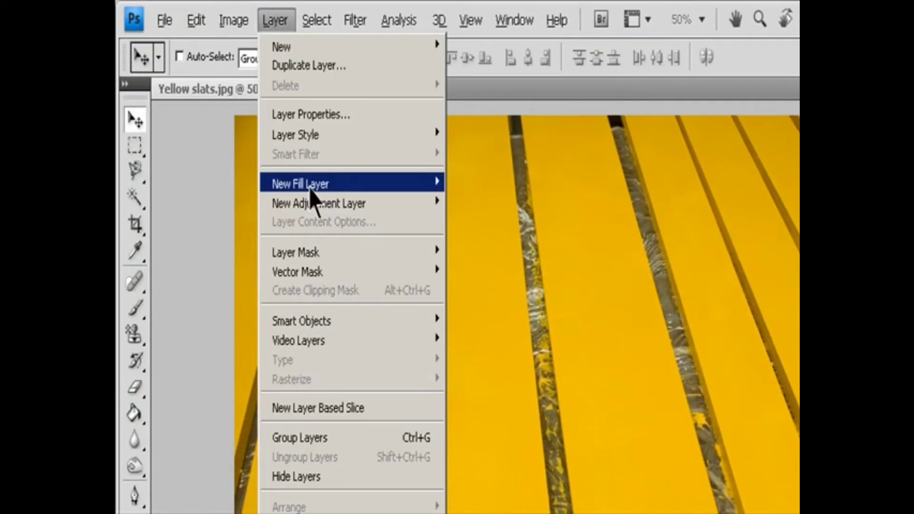
{"action": "mouse_move", "coordinate": [414, 219]}
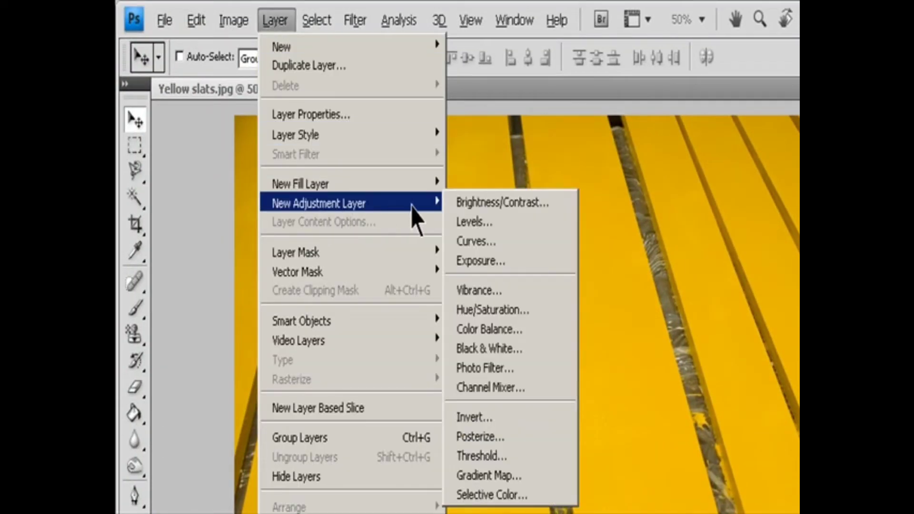
{"action": "left_click", "coordinate": [520, 310]}
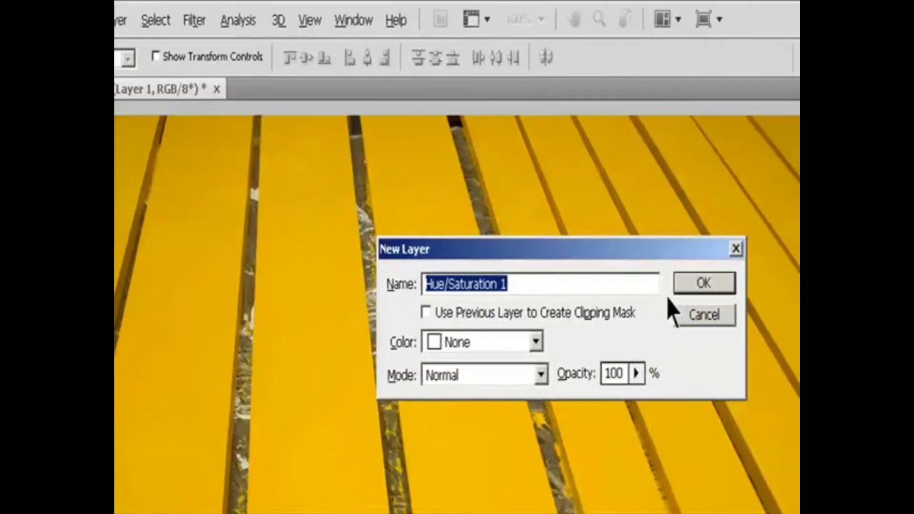
{"action": "left_click", "coordinate": [857, 283]}
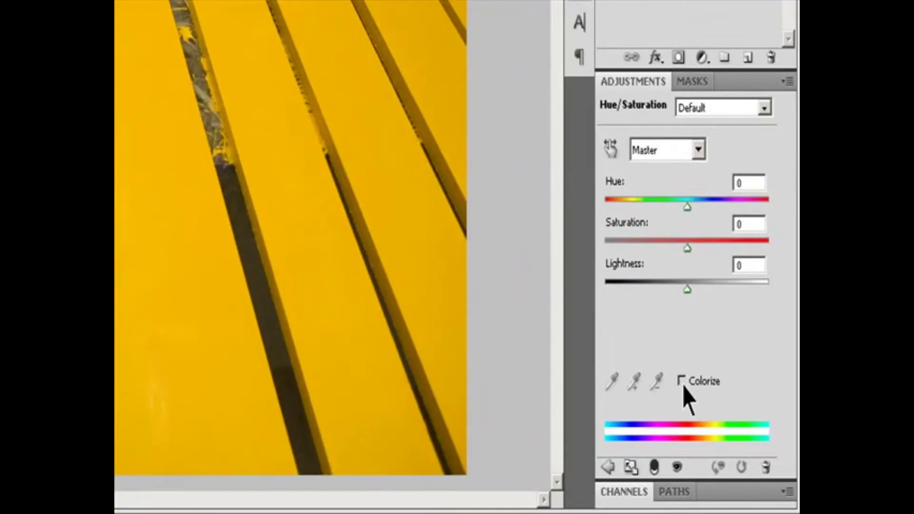
Colorize the slats with the Hue/Saturation adjustment, setting the hue to 162, lowering the saturation and raising the lightness slightly
{"action": "left_click", "coordinate": [684, 380]}
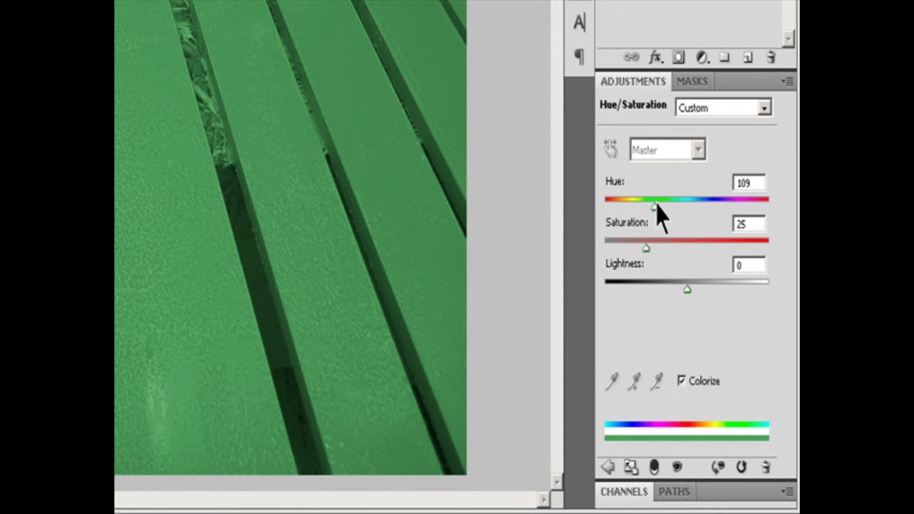
{"action": "left_click_drag", "start_coordinate": [653, 206], "coordinate": [678, 210]}
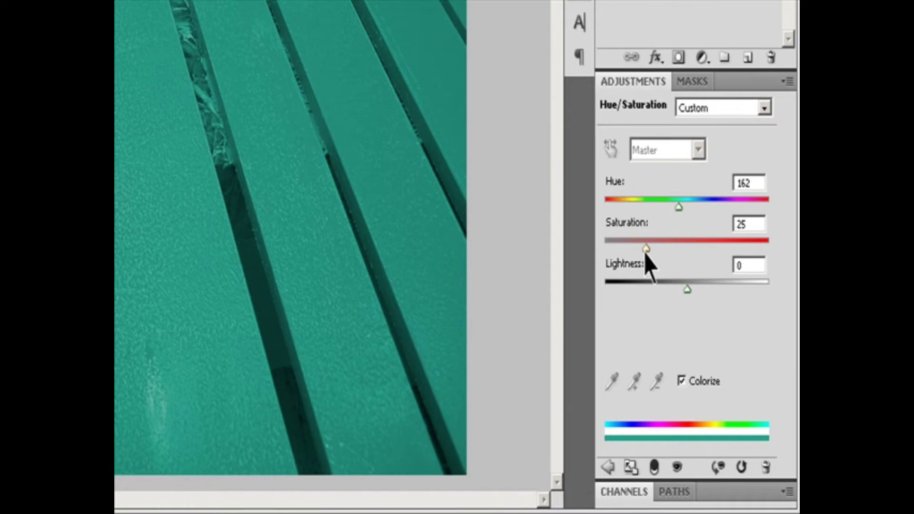
{"action": "left_click_drag", "start_coordinate": [645, 257], "coordinate": [622, 257]}
{"action": "mouse_move", "coordinate": [687, 289]}
{"action": "left_mouse_down"}
{"action": "mouse_move", "coordinate": [649, 289]}
{"action": "mouse_move", "coordinate": [704, 285]}
{"action": "left_mouse_up"}
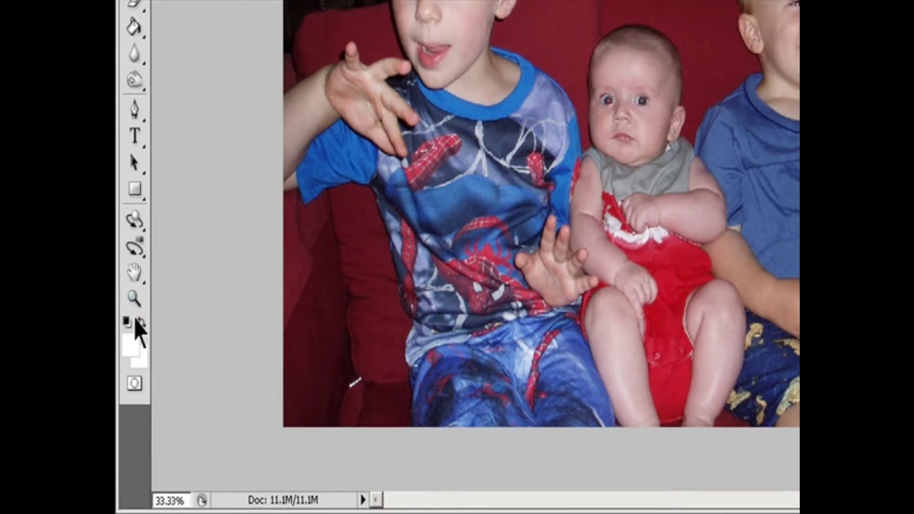
Remove the red from both eyes of the boy gesturing with his hands in Red-eye tri.jpg, using the Red Eye Tool
{"action": "left_click", "coordinate": [142, 304]}
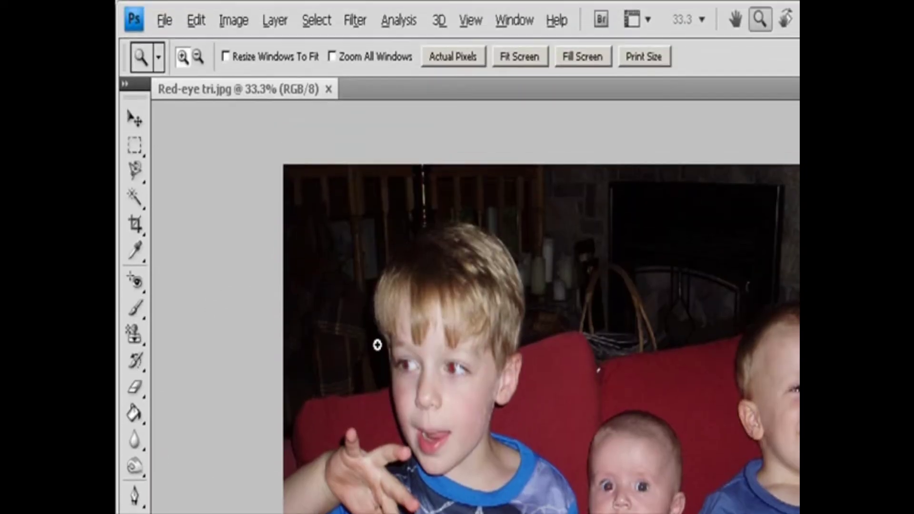
{"action": "left_click_drag", "start_coordinate": [385, 333], "coordinate": [530, 461]}
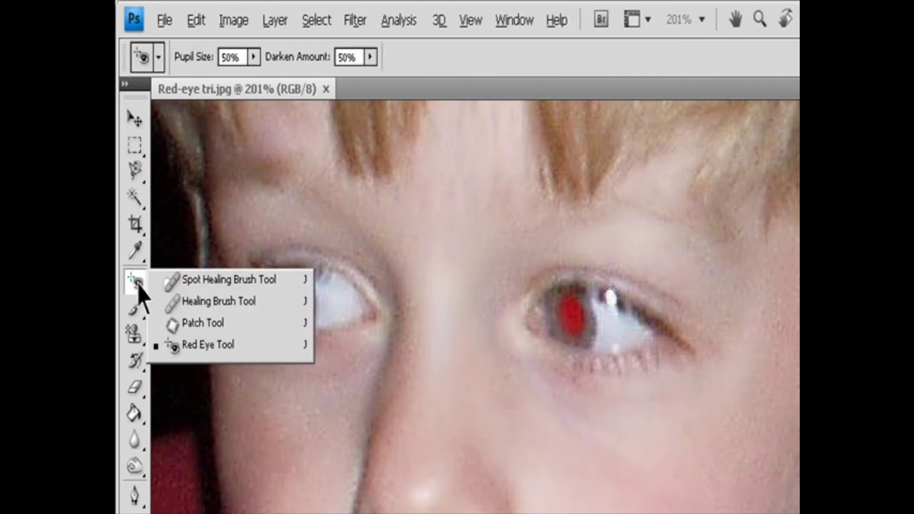
{"action": "left_click", "coordinate": [199, 346]}
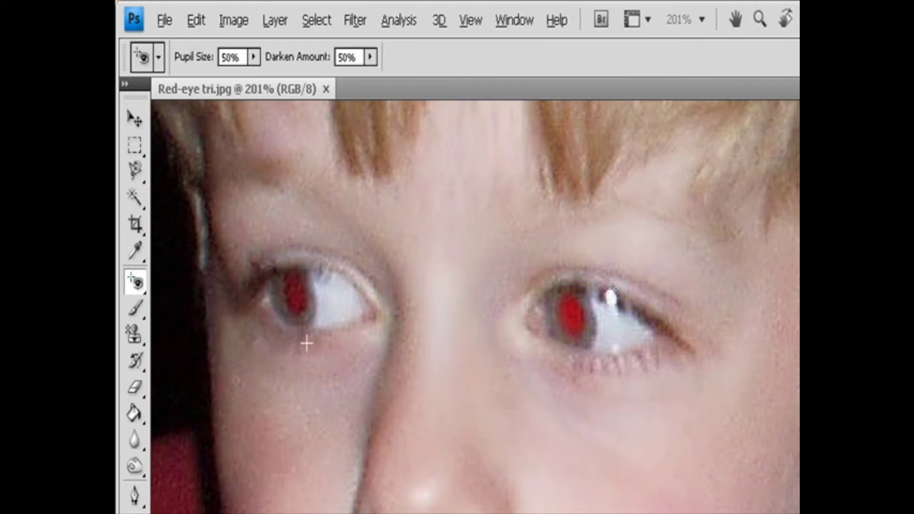
{"action": "left_click", "coordinate": [571, 313]}
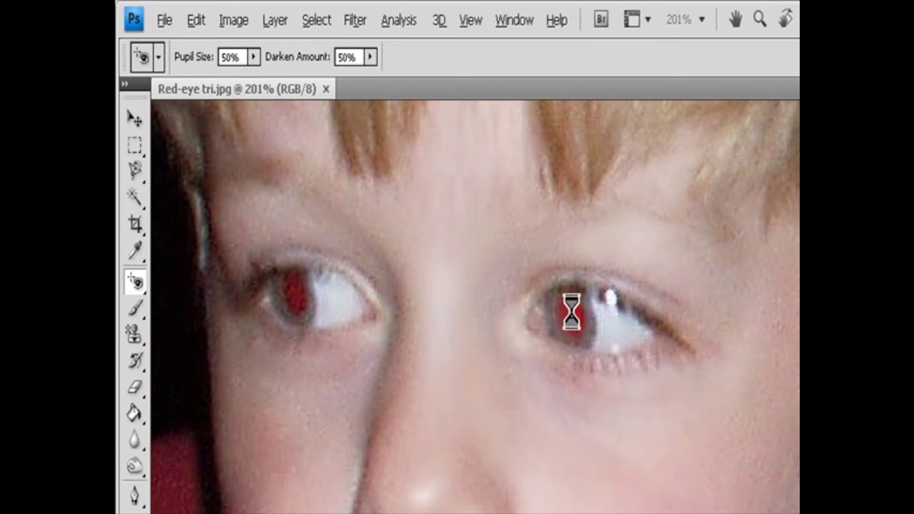
{"action": "left_click", "coordinate": [298, 300]}
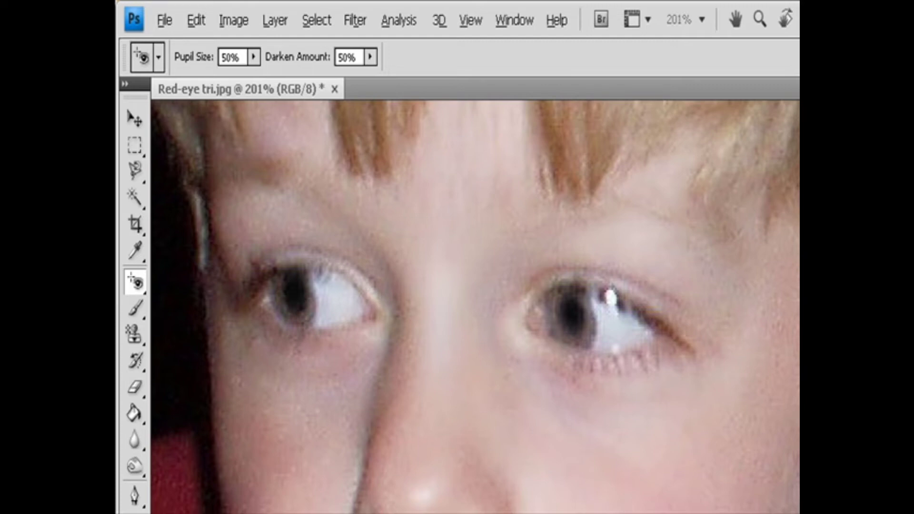
Correct the red-eye effect in both eyes of the baby in the middle of the photo
{"action": "scroll", "coordinate": [475, 307], "scroll_direction": "left", "scroll_amount": 10}
{"action": "scroll", "coordinate": [475, 307], "scroll_direction": "right", "scroll_amount": 2}
{"action": "scroll", "coordinate": [476, 307], "scroll_direction": "down", "scroll_amount": 5}
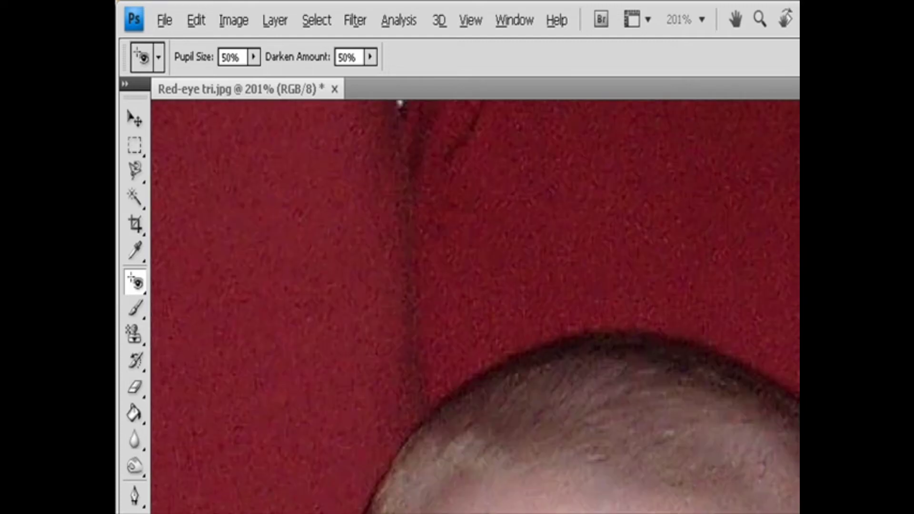
{"action": "scroll", "coordinate": [476, 307], "scroll_direction": "down", "scroll_amount": 3}
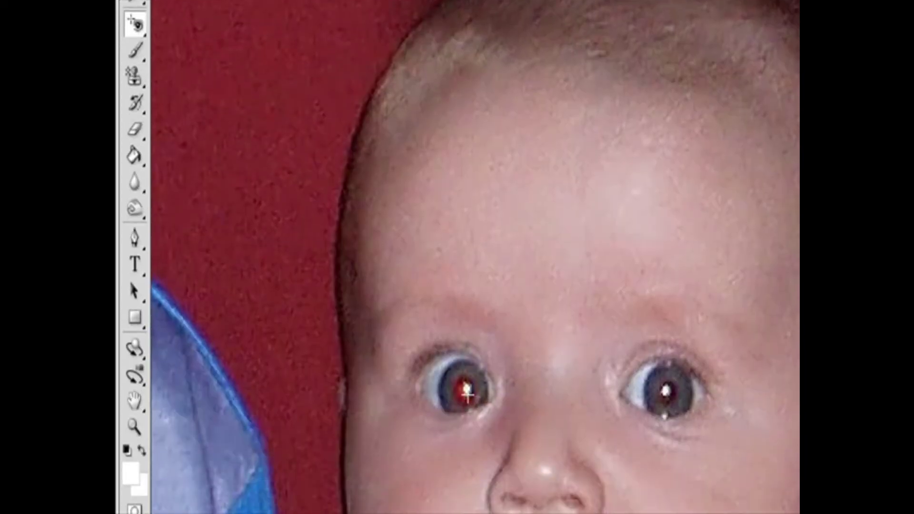
{"action": "left_click", "coordinate": [462, 376]}
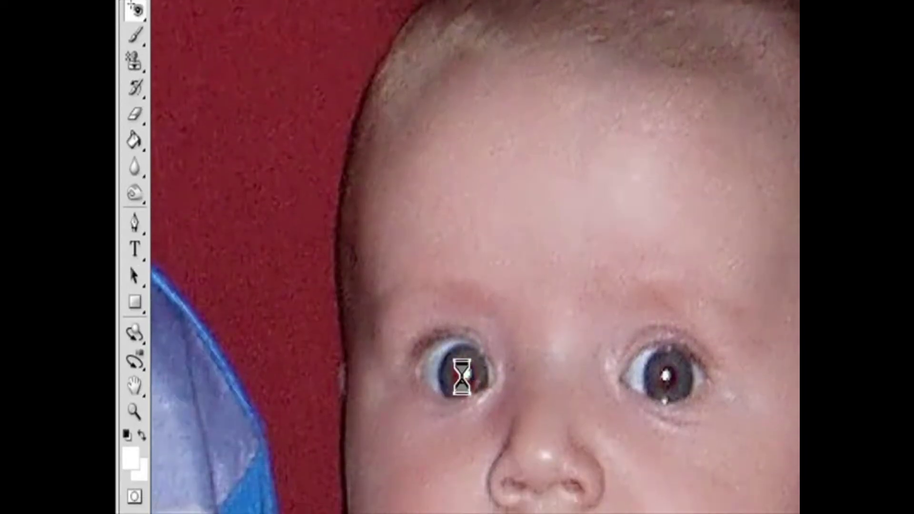
{"action": "left_click", "coordinate": [666, 376]}
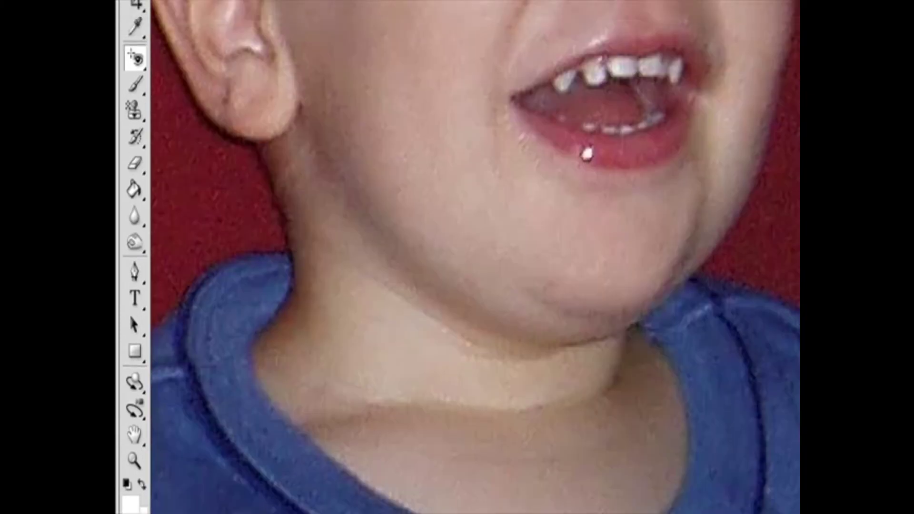
Correct the red-eye effect in both eyes of the smiling boy beside the baby
{"action": "scroll", "coordinate": [579, 462], "scroll_direction": "up", "scroll_amount": 3}
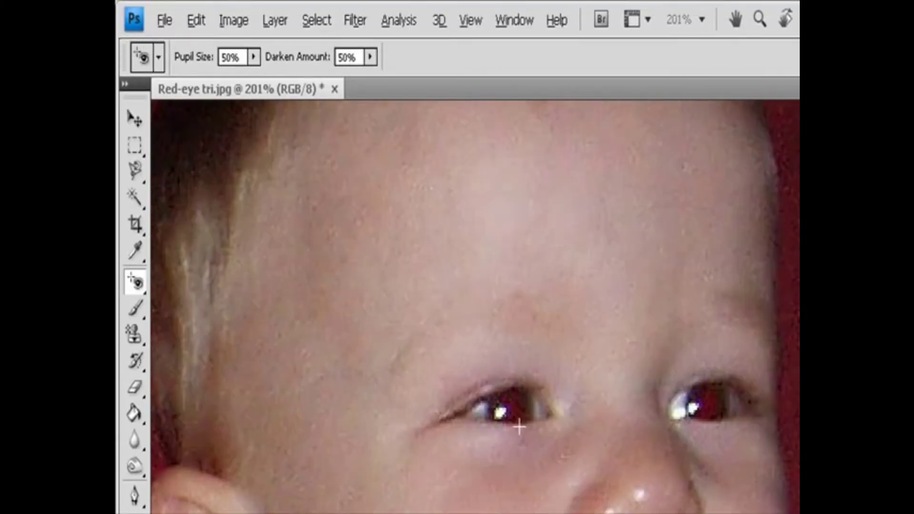
{"action": "left_click", "coordinate": [508, 410]}
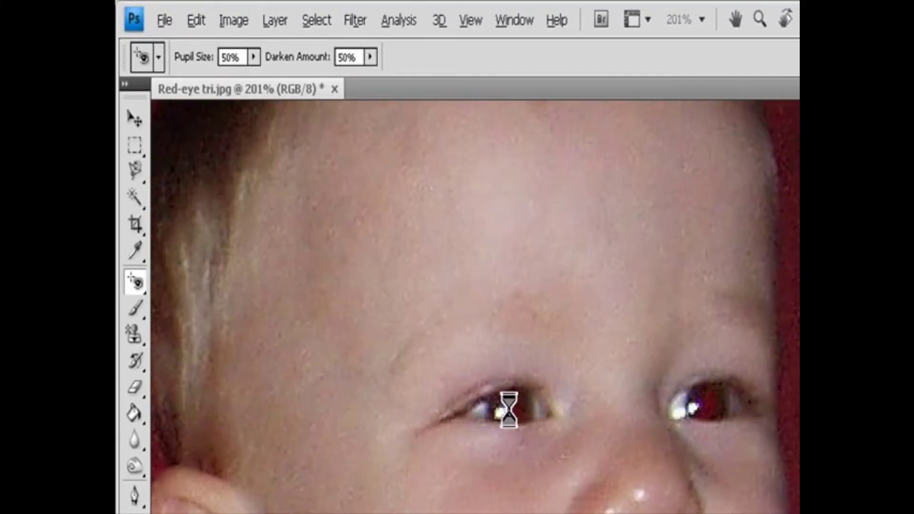
{"action": "left_click", "coordinate": [707, 405]}
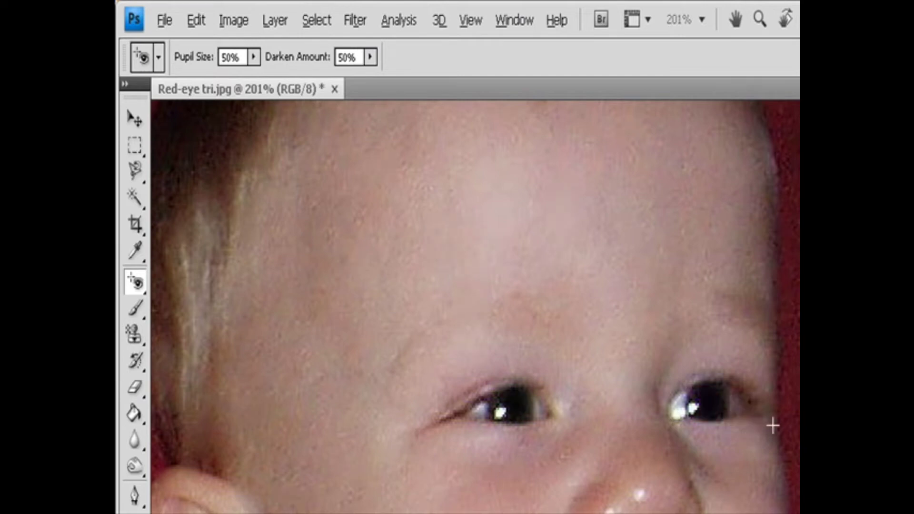
Set the Red Eye Tool's darken amount to 100% and apply the correction again to the left-hand eye of the magnified face
{"action": "left_click", "coordinate": [253, 58]}
{"action": "left_click", "coordinate": [371, 57]}
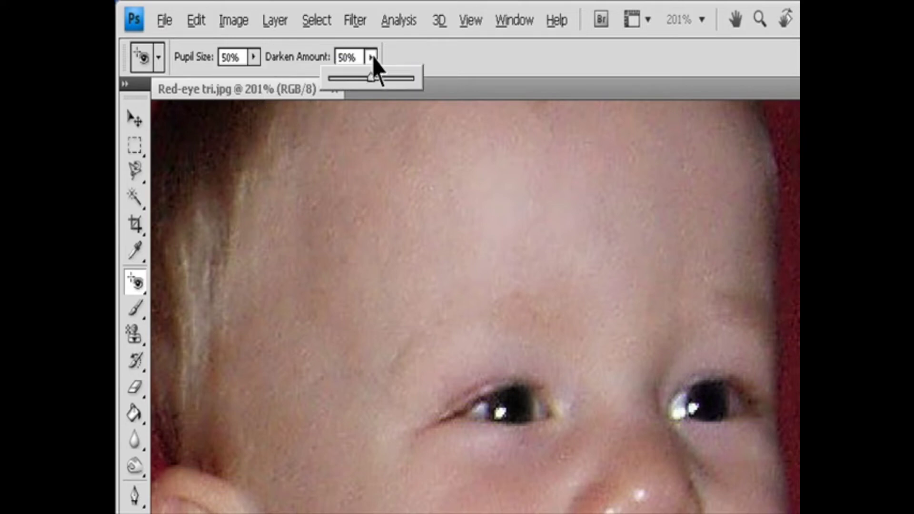
{"action": "left_click_drag", "start_coordinate": [368, 80], "coordinate": [473, 113]}
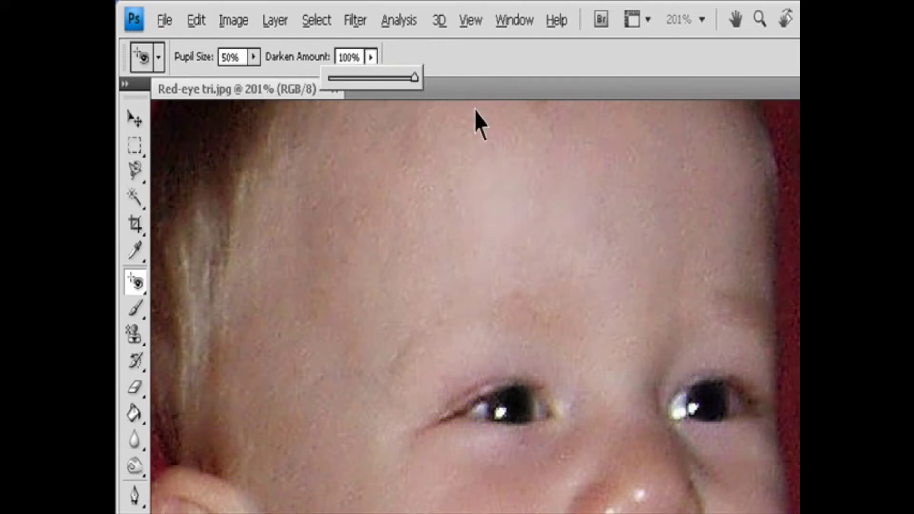
{"action": "left_click", "coordinate": [515, 412]}
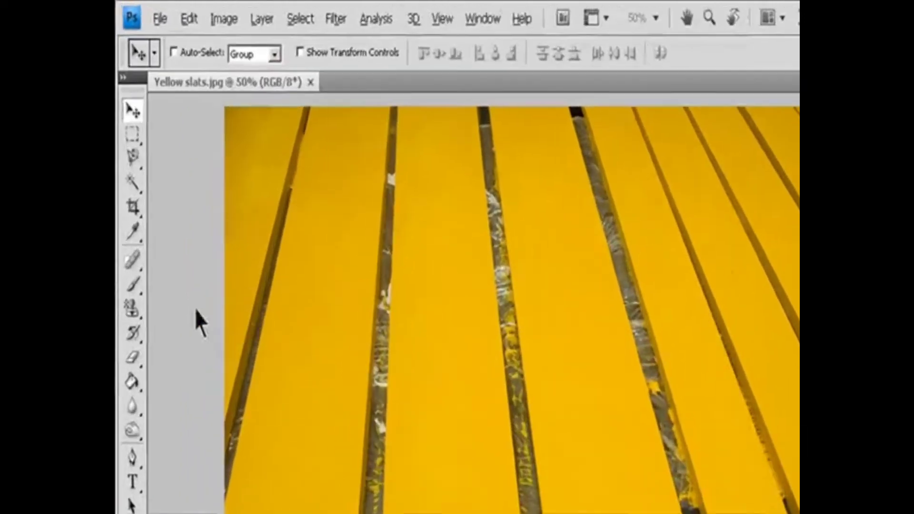
Activate the Color Replacement Tool for Yellow slats.jpg, set its mode to Color and keep the limits at Contiguous
{"action": "left_click", "coordinate": [138, 309]}
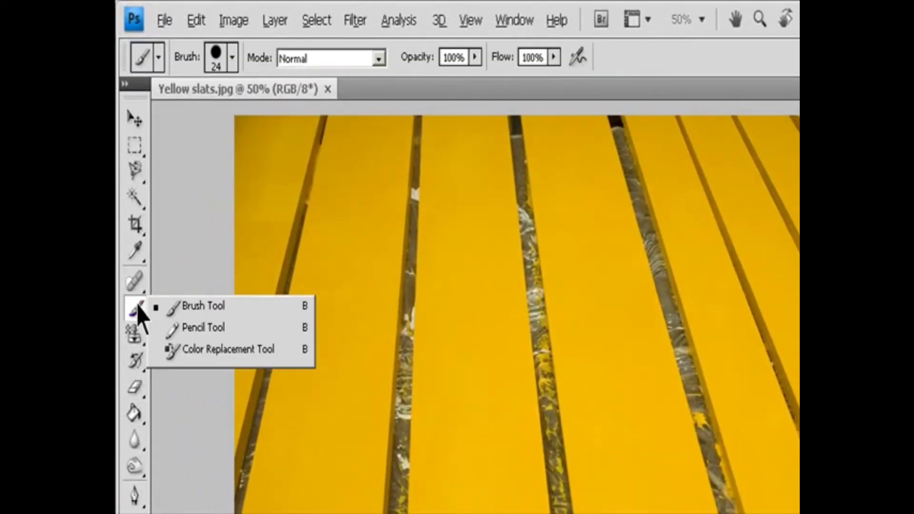
{"action": "left_click", "coordinate": [195, 350]}
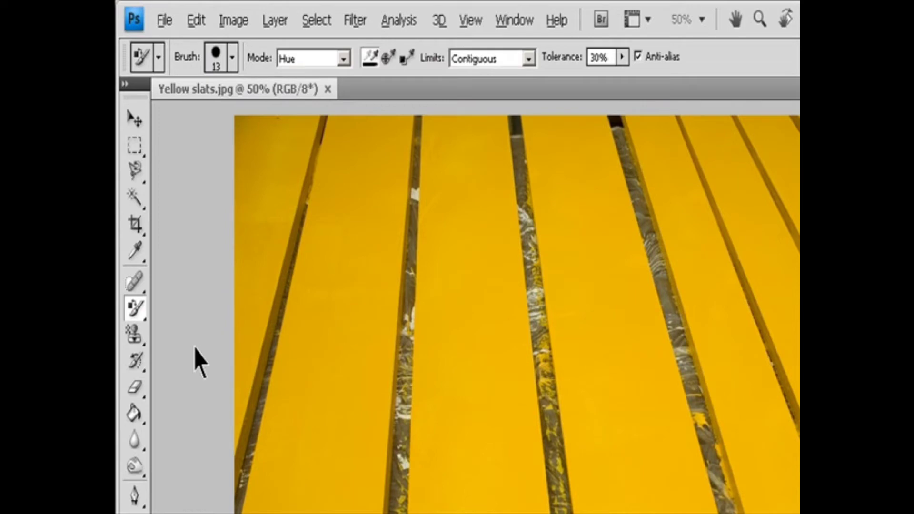
{"action": "left_click", "coordinate": [345, 59]}
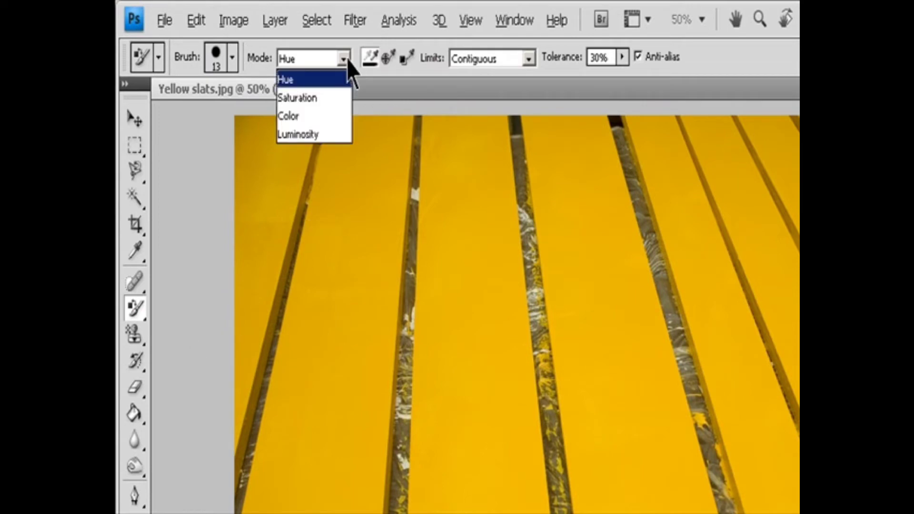
{"action": "left_click", "coordinate": [333, 115]}
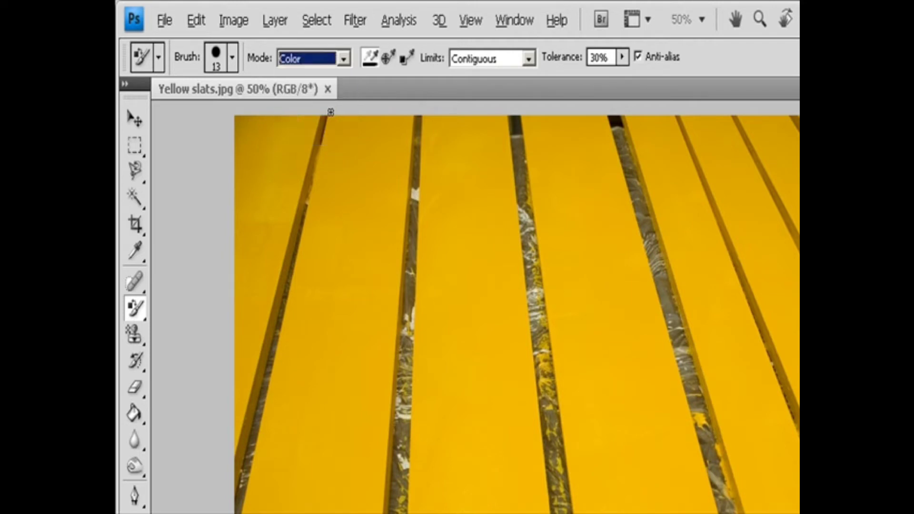
{"action": "left_click", "coordinate": [529, 58]}
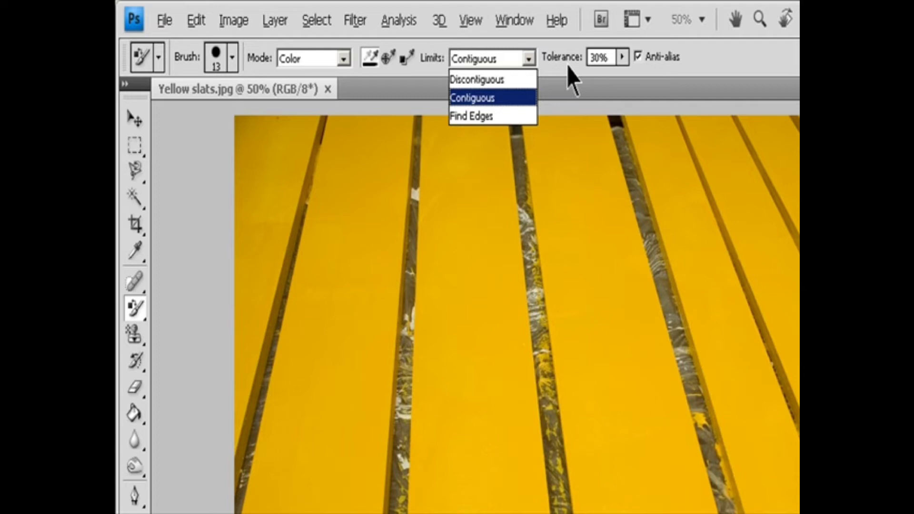
{"action": "left_click", "coordinate": [622, 62]}
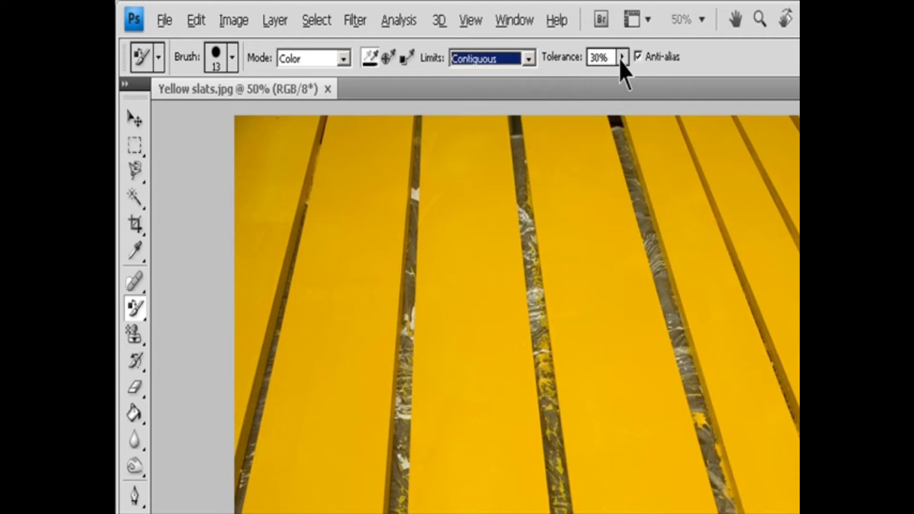
{"action": "left_click", "coordinate": [622, 59]}
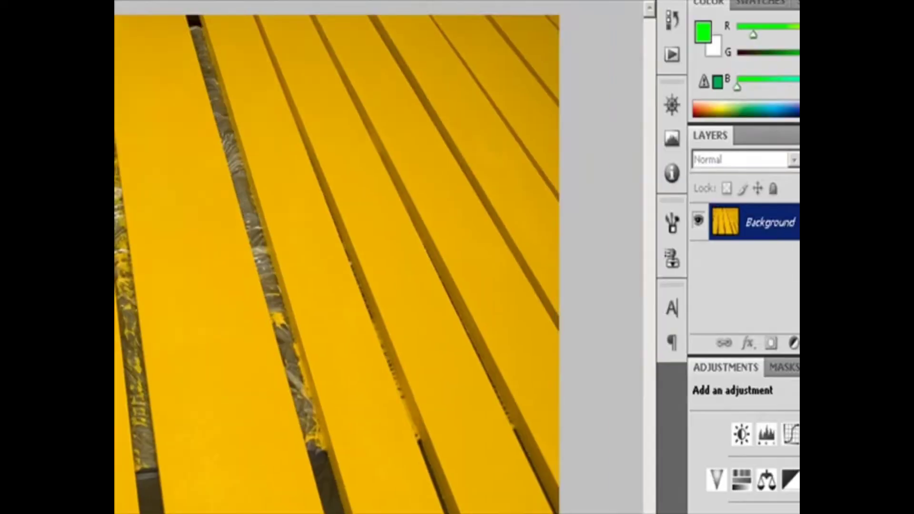
Set the foreground color to dark green (165408) and paint it over a yellow slat
{"action": "left_click", "coordinate": [130, 345]}
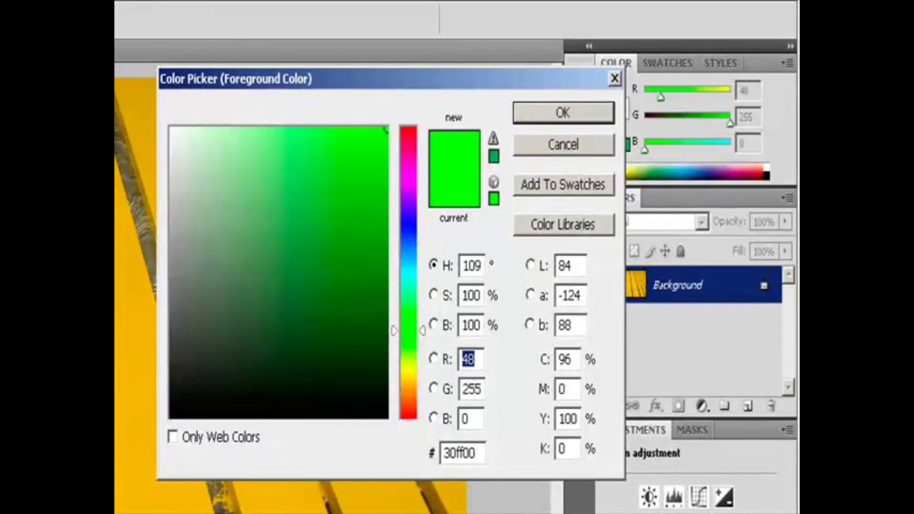
{"action": "mouse_move", "coordinate": [376, 334]}
{"action": "left_mouse_down"}
{"action": "mouse_move", "coordinate": [351, 302]}
{"action": "mouse_move", "coordinate": [367, 323]}
{"action": "left_mouse_up"}
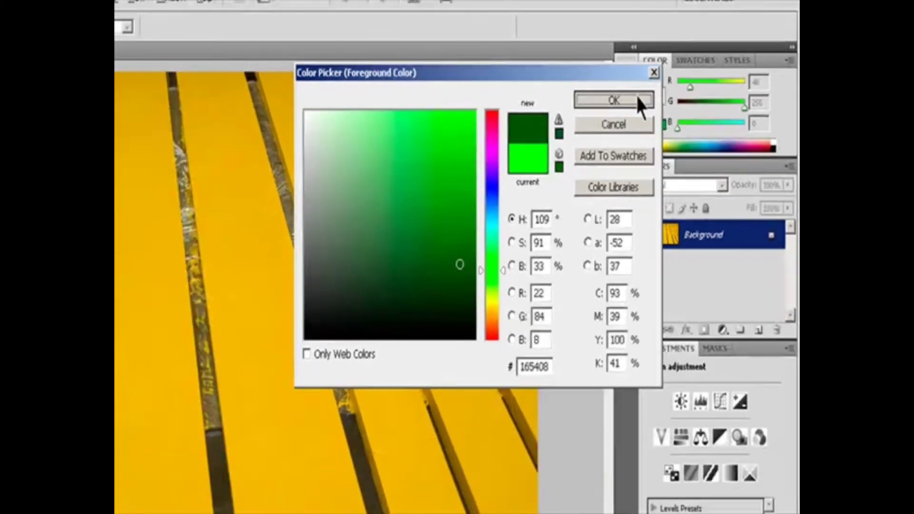
{"action": "left_click", "coordinate": [564, 113]}
{"action": "mouse_move", "coordinate": [415, 203]}
{"action": "left_mouse_down"}
{"action": "mouse_move", "coordinate": [398, 179]}
{"action": "mouse_move", "coordinate": [407, 202]}
{"action": "mouse_move", "coordinate": [385, 205]}
{"action": "mouse_move", "coordinate": [354, 129]}
{"action": "mouse_move", "coordinate": [363, 139]}
{"action": "mouse_move", "coordinate": [351, 65]}
{"action": "mouse_move", "coordinate": [355, 83]}
{"action": "mouse_move", "coordinate": [361, 78]}
{"action": "mouse_move", "coordinate": [406, 138]}
{"action": "mouse_move", "coordinate": [401, 119]}
{"action": "left_mouse_up"}
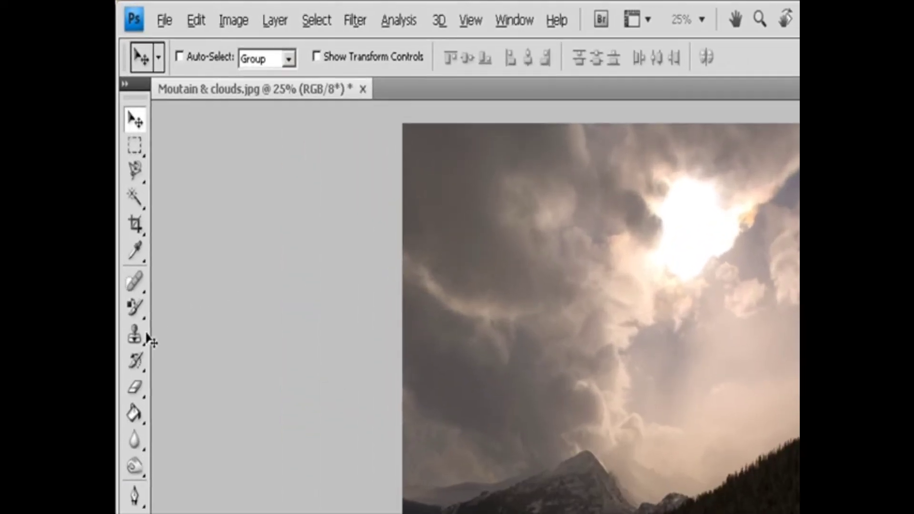
Activate the Clone Stamp Tool for Moutain & clouds.jpg and check its brush, blending mode, opacity and flow settings
{"action": "left_click", "coordinate": [126, 191]}
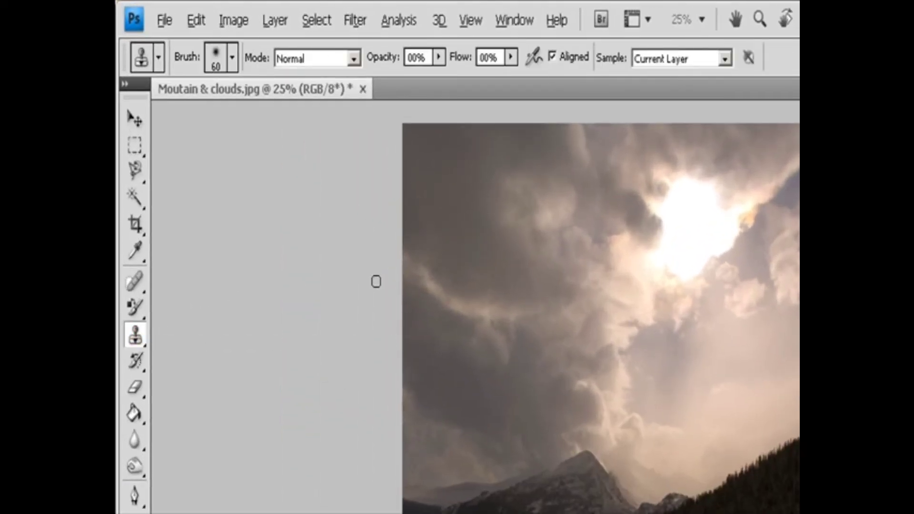
{"action": "left_click", "coordinate": [231, 58]}
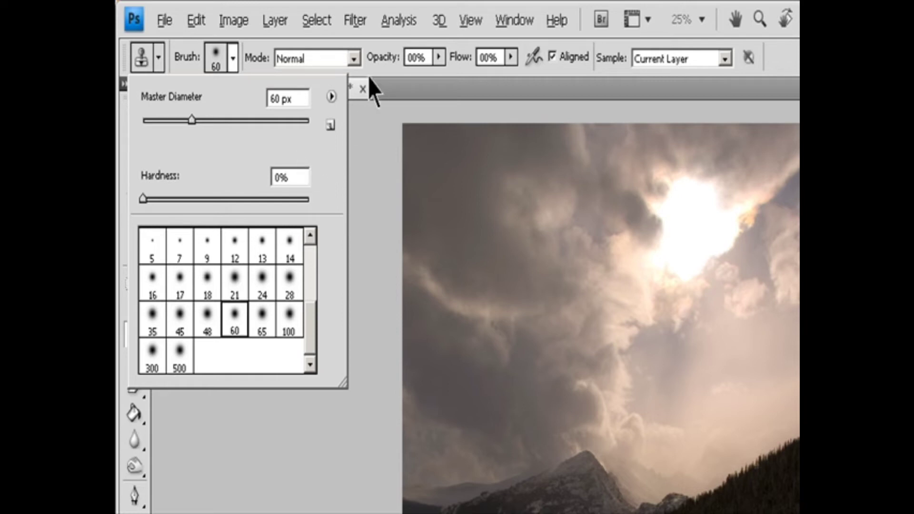
{"action": "left_click", "coordinate": [353, 59]}
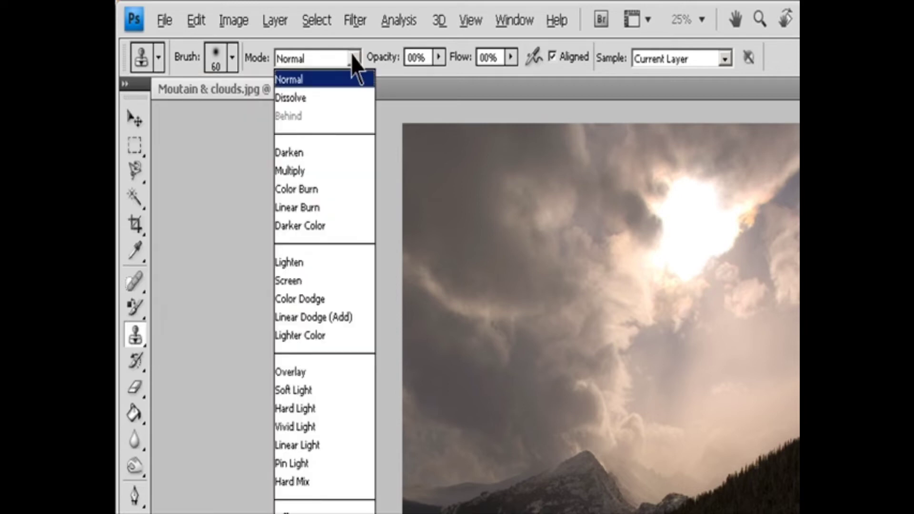
{"action": "left_click", "coordinate": [438, 58]}
{"action": "left_click", "coordinate": [438, 58]}
{"action": "left_click", "coordinate": [423, 58]}
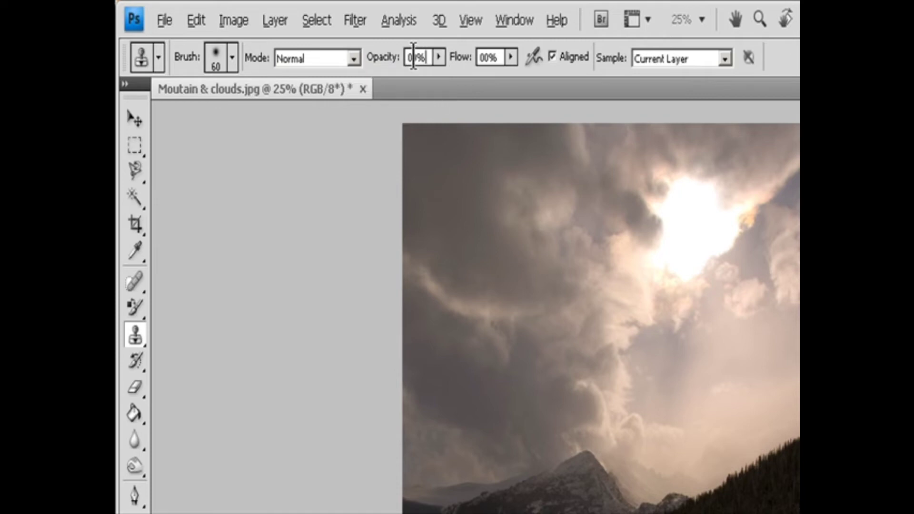
{"action": "left_click", "coordinate": [510, 57]}
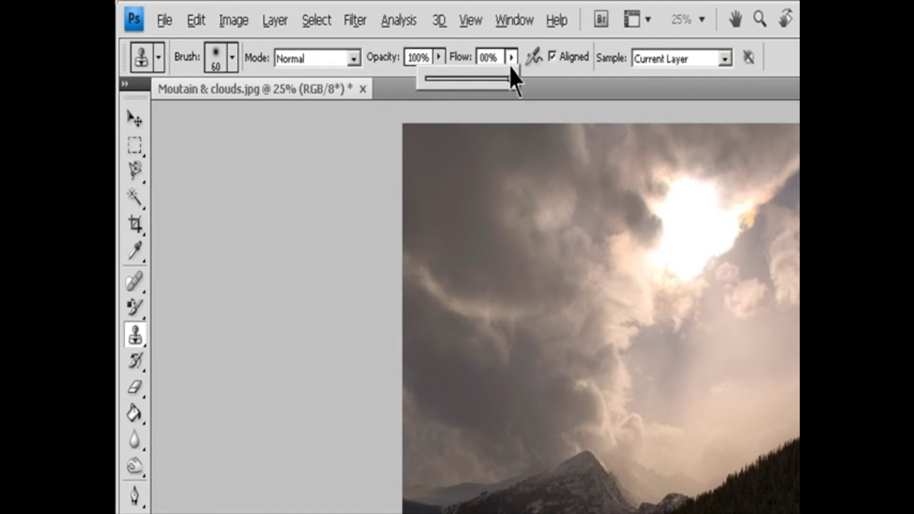
Keep the Clone Stamp's Aligned option on and set it to sample the Current Layer
{"action": "left_click", "coordinate": [574, 60]}
{"action": "left_click", "coordinate": [574, 59]}
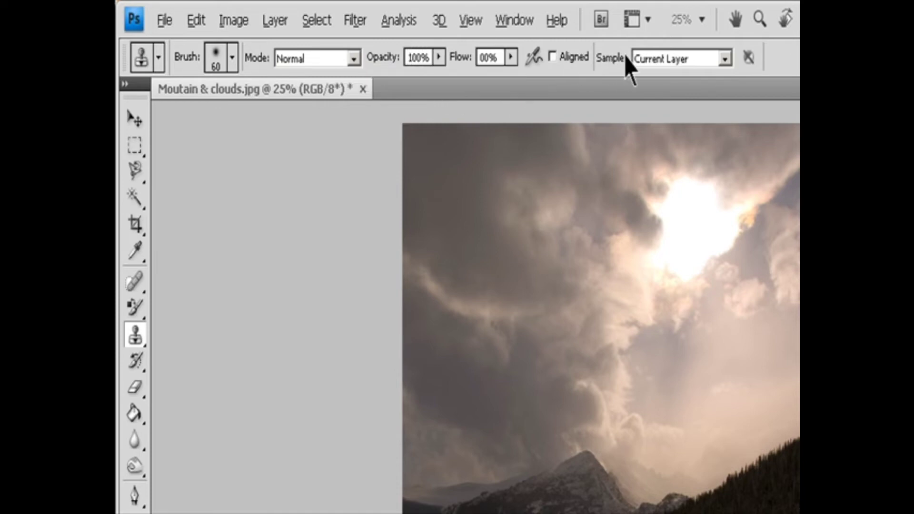
{"action": "left_click", "coordinate": [571, 60]}
{"action": "left_click", "coordinate": [724, 60]}
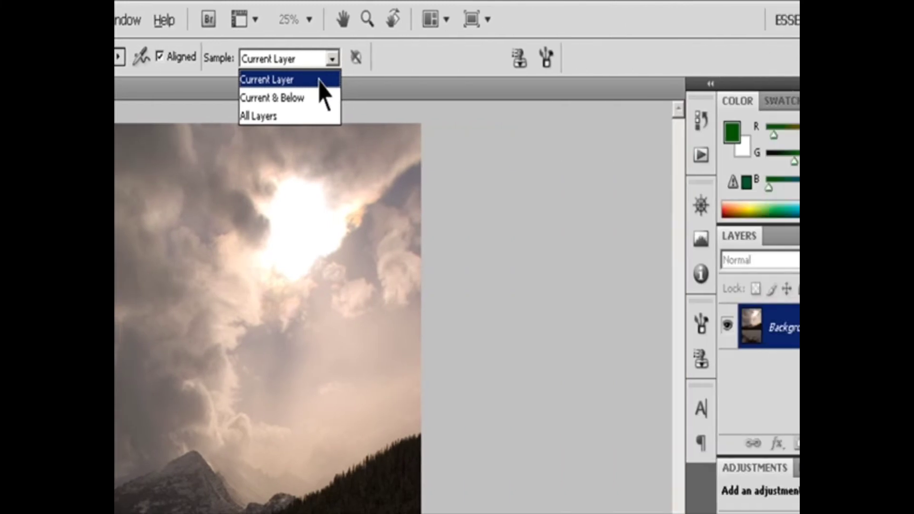
{"action": "left_click", "coordinate": [717, 79]}
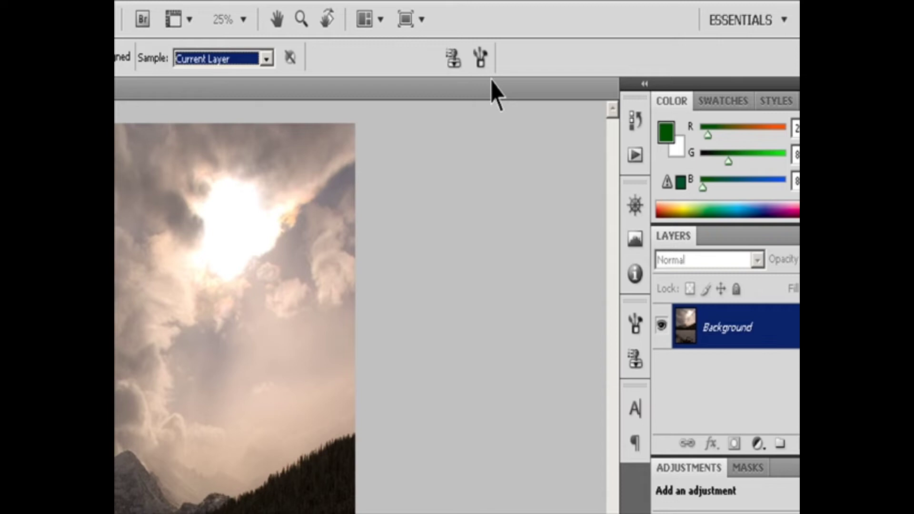
Open the Clone Source settings and choose the first clone source
{"action": "left_click", "coordinate": [453, 58]}
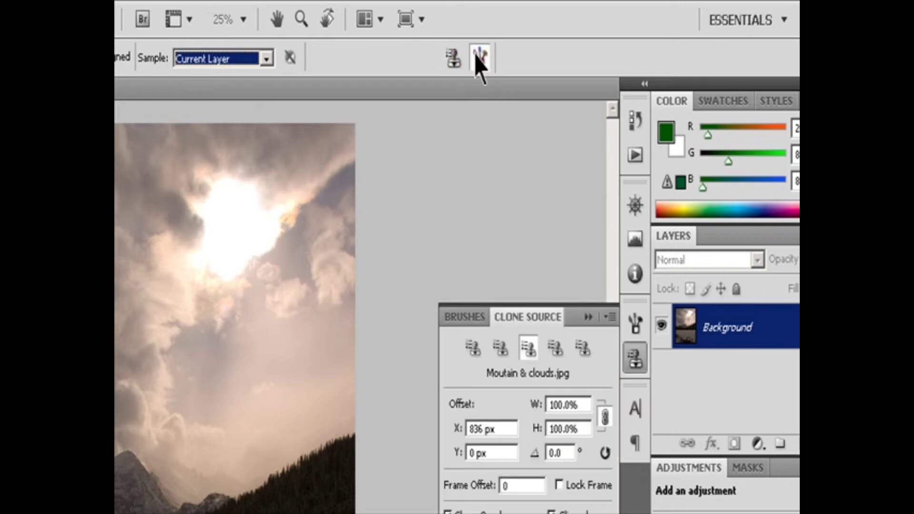
{"action": "left_click", "coordinate": [480, 59]}
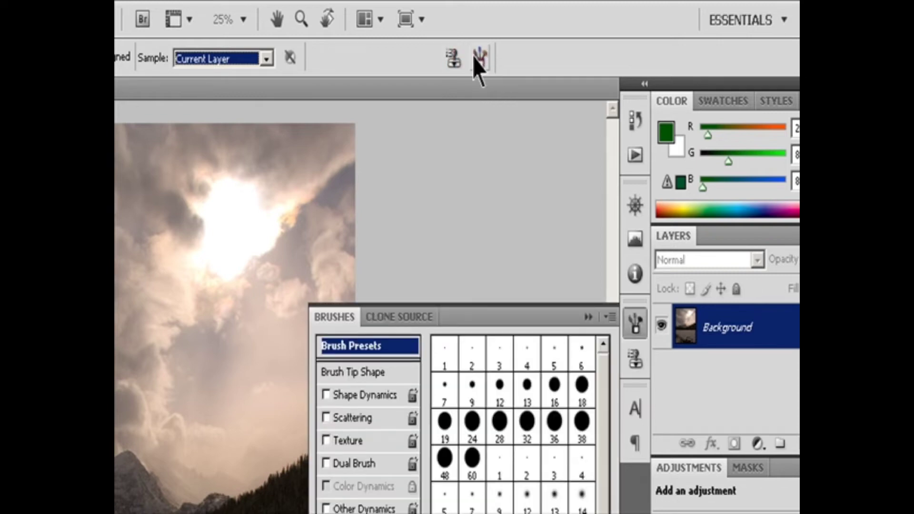
{"action": "left_click", "coordinate": [455, 59]}
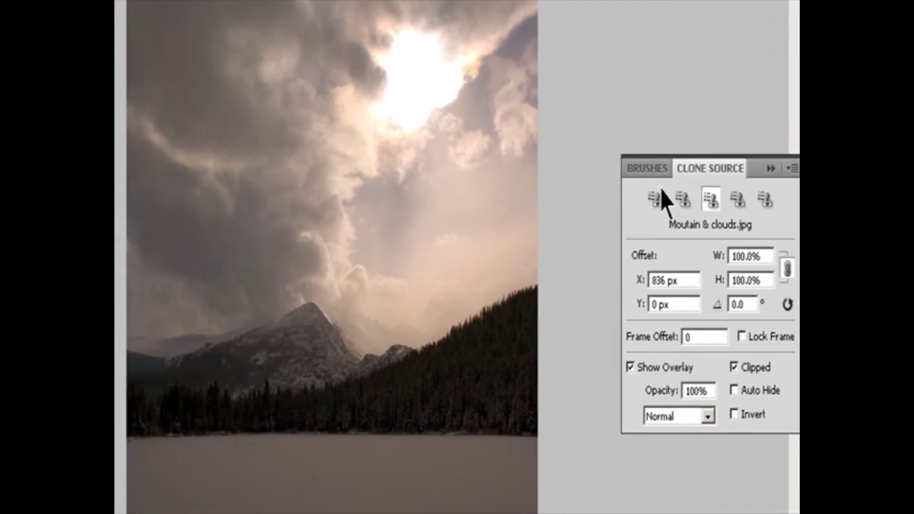
{"action": "left_click", "coordinate": [641, 199]}
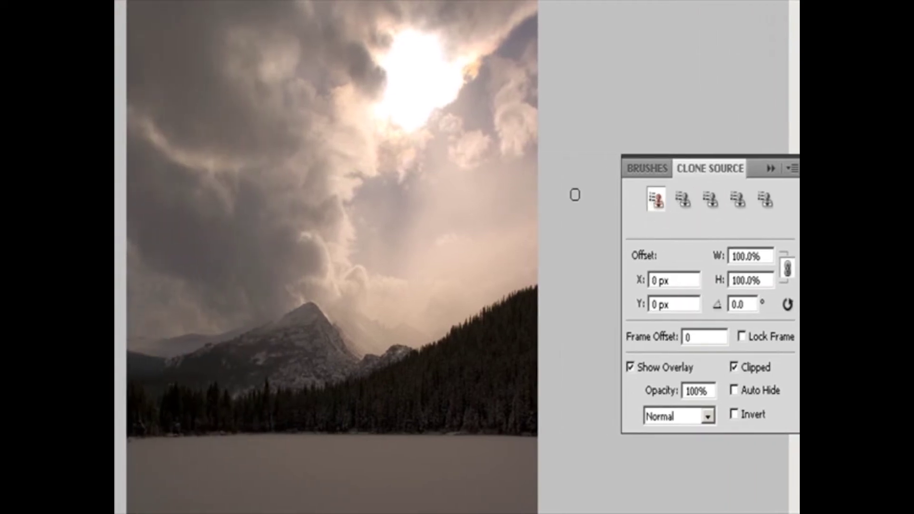
Clone cloud texture from the central clouds into the bright sky just below the sun, taking two separate samples
{"action": "left_click", "coordinate": [322, 193], "text": "alt"}
{"action": "mouse_move", "coordinate": [388, 192]}
{"action": "left_mouse_down"}
{"action": "mouse_move", "coordinate": [404, 183]}
{"action": "mouse_move", "coordinate": [400, 196]}
{"action": "mouse_move", "coordinate": [417, 186]}
{"action": "mouse_move", "coordinate": [417, 196]}
{"action": "mouse_move", "coordinate": [433, 143]}
{"action": "left_mouse_up"}
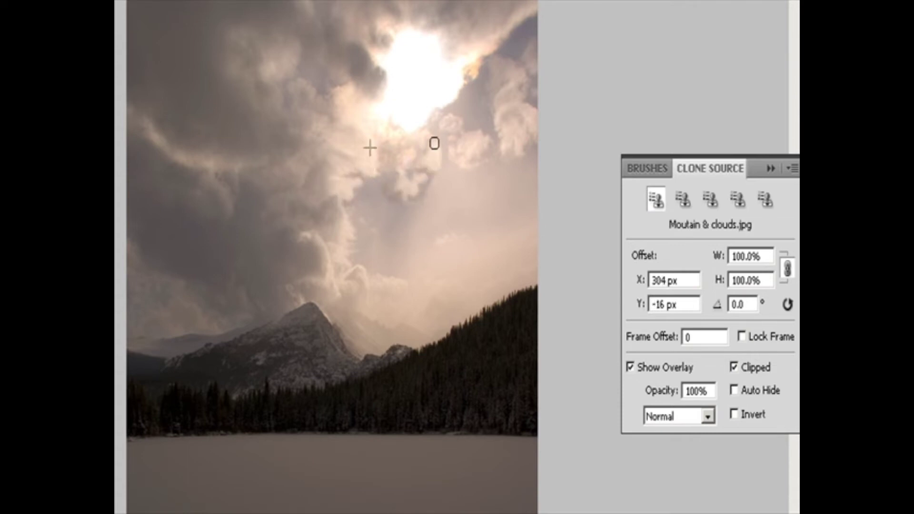
{"action": "left_click", "coordinate": [316, 231], "text": "alt"}
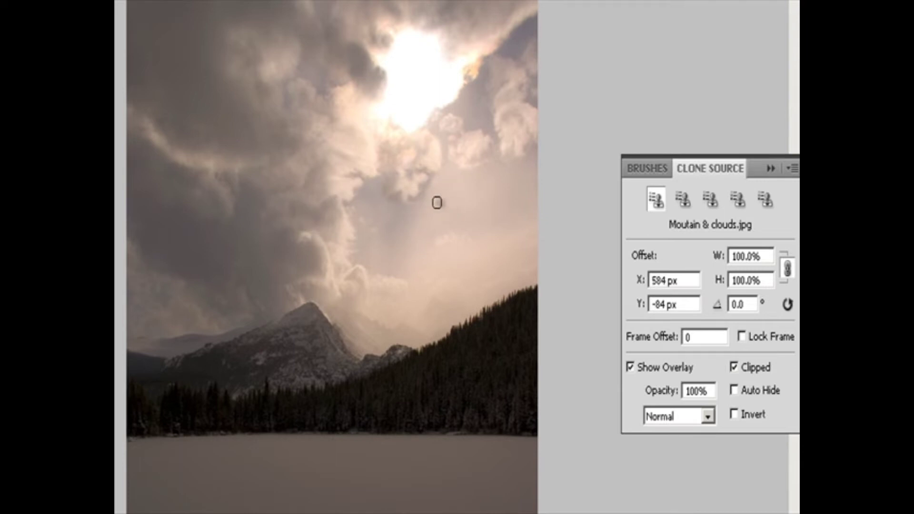
{"action": "left_click_drag", "start_coordinate": [434, 200], "coordinate": [455, 165]}
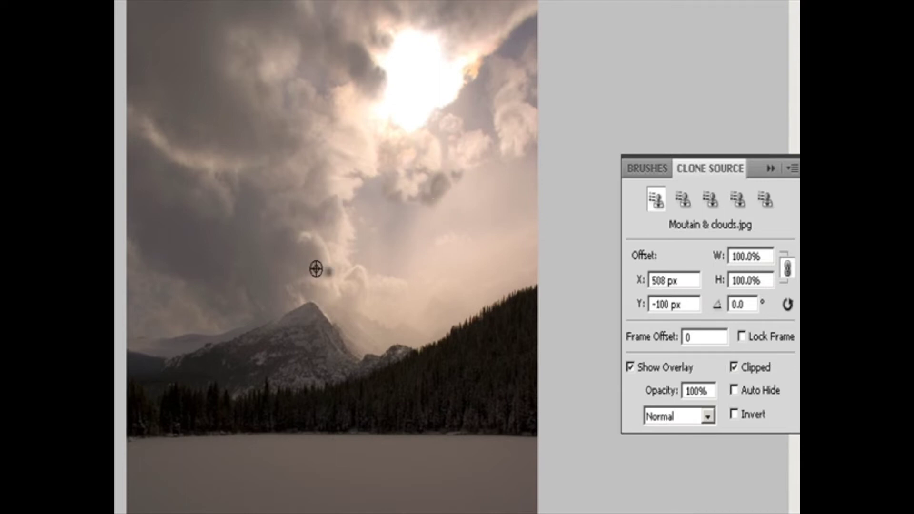
Clone dark cloud areas over the clouds and open sky between the sun and the photo's upper-right corner
{"action": "left_click", "coordinate": [300, 225], "text": "alt"}
{"action": "left_click_drag", "start_coordinate": [474, 98], "coordinate": [457, 111]}
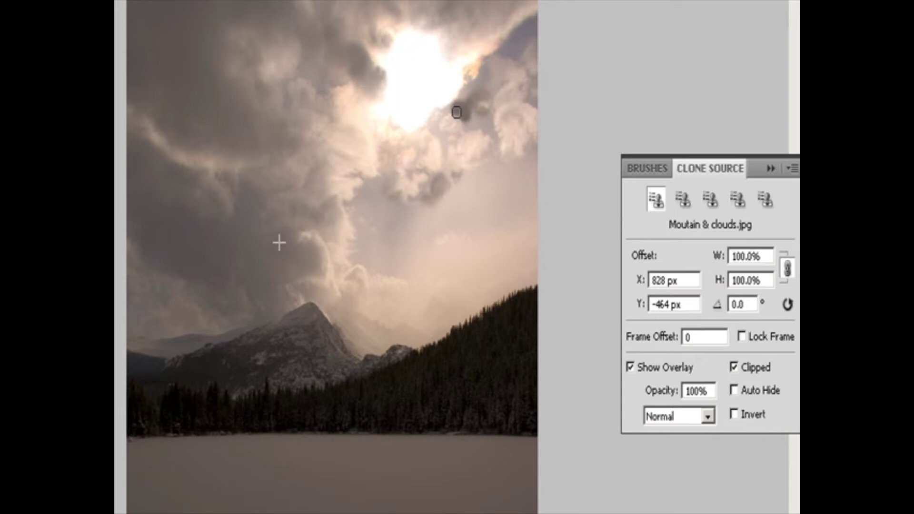
{"action": "left_click", "coordinate": [306, 127], "text": "alt"}
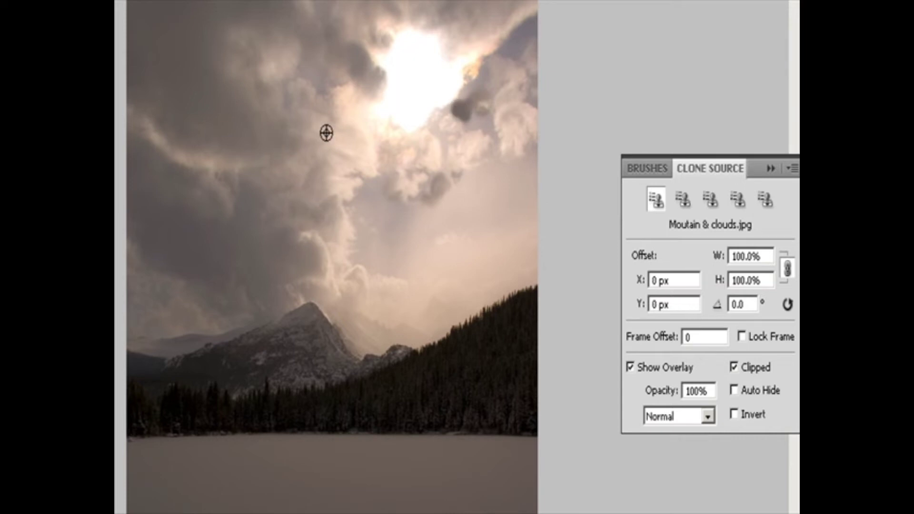
{"action": "mouse_move", "coordinate": [472, 112]}
{"action": "left_mouse_down"}
{"action": "mouse_move", "coordinate": [483, 116]}
{"action": "mouse_move", "coordinate": [470, 110]}
{"action": "mouse_move", "coordinate": [465, 118]}
{"action": "mouse_move", "coordinate": [480, 91]}
{"action": "mouse_move", "coordinate": [496, 96]}
{"action": "mouse_move", "coordinate": [480, 104]}
{"action": "mouse_move", "coordinate": [496, 69]}
{"action": "mouse_move", "coordinate": [481, 97]}
{"action": "mouse_move", "coordinate": [469, 93]}
{"action": "mouse_move", "coordinate": [505, 58]}
{"action": "mouse_move", "coordinate": [496, 47]}
{"action": "mouse_move", "coordinate": [518, 53]}
{"action": "mouse_move", "coordinate": [524, 21]}
{"action": "mouse_move", "coordinate": [535, 21]}
{"action": "mouse_move", "coordinate": [524, 31]}
{"action": "mouse_move", "coordinate": [534, 42]}
{"action": "left_mouse_up"}
{"action": "left_click", "coordinate": [478, 28], "text": "alt"}
{"action": "left_click", "coordinate": [523, 22], "text": "alt"}
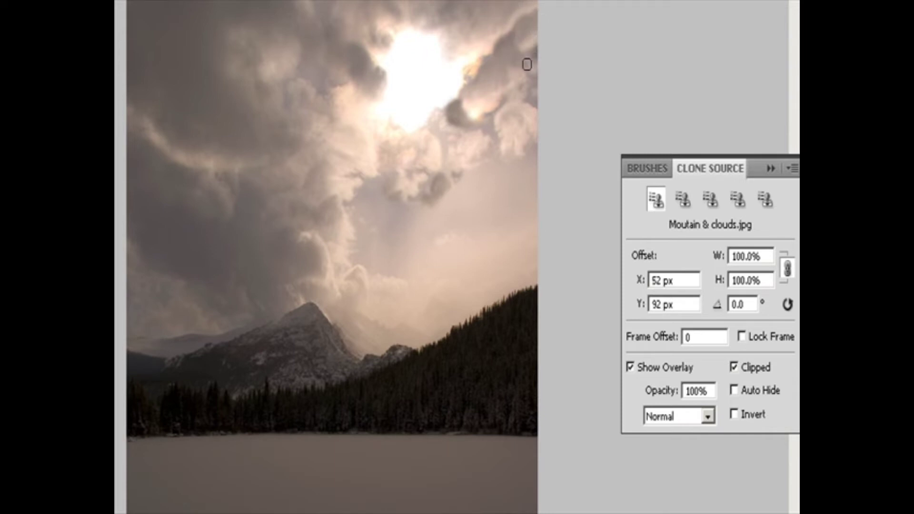
Blend the clouds below and to the right of the sun by cloning freshly sampled neighbouring cloud texture over them
{"action": "left_click", "coordinate": [504, 118], "text": "alt"}
{"action": "mouse_move", "coordinate": [481, 109]}
{"action": "left_mouse_down"}
{"action": "mouse_move", "coordinate": [474, 135]}
{"action": "mouse_move", "coordinate": [508, 145]}
{"action": "mouse_move", "coordinate": [497, 136]}
{"action": "left_mouse_up"}
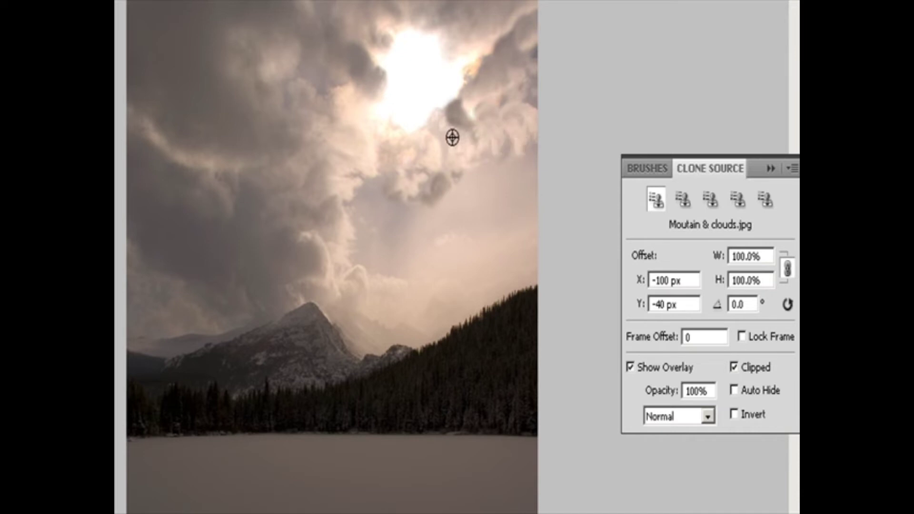
{"action": "left_click", "coordinate": [459, 153], "text": "alt"}
{"action": "mouse_move", "coordinate": [428, 121]}
{"action": "left_mouse_down"}
{"action": "mouse_move", "coordinate": [442, 159]}
{"action": "mouse_move", "coordinate": [444, 138]}
{"action": "mouse_move", "coordinate": [442, 173]}
{"action": "mouse_move", "coordinate": [429, 127]}
{"action": "mouse_move", "coordinate": [445, 126]}
{"action": "mouse_move", "coordinate": [446, 149]}
{"action": "mouse_move", "coordinate": [518, 128]}
{"action": "mouse_move", "coordinate": [522, 95]}
{"action": "mouse_move", "coordinate": [535, 114]}
{"action": "left_mouse_up"}
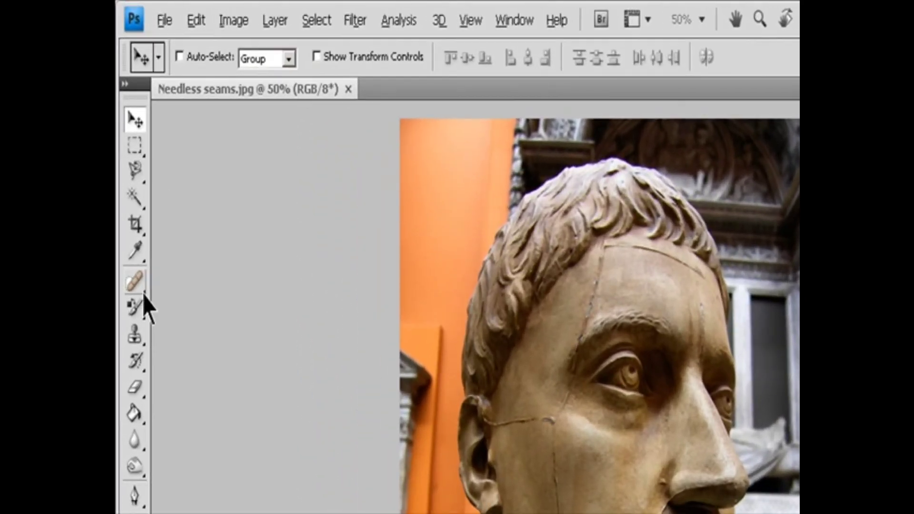
Switch to the Healing Brush and review its brush settings, blending modes and layer sampling choices
{"action": "left_click", "coordinate": [143, 295]}
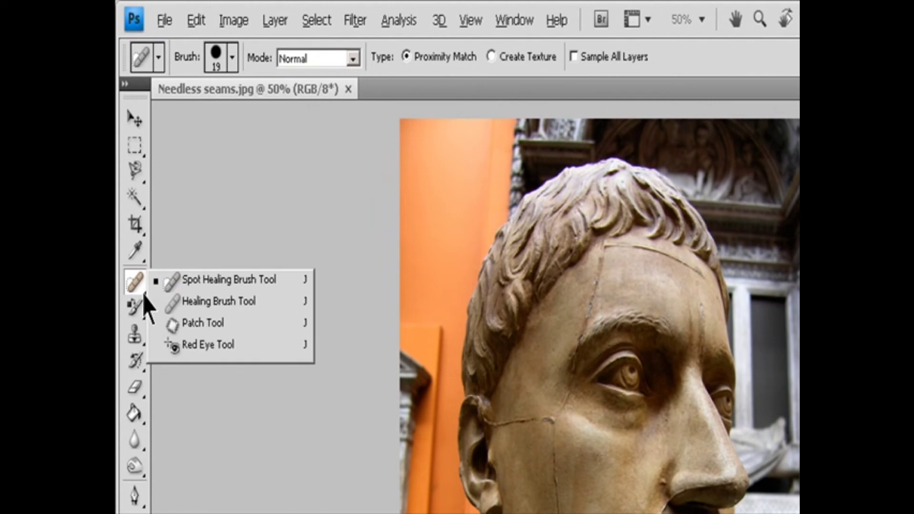
{"action": "left_click", "coordinate": [218, 301]}
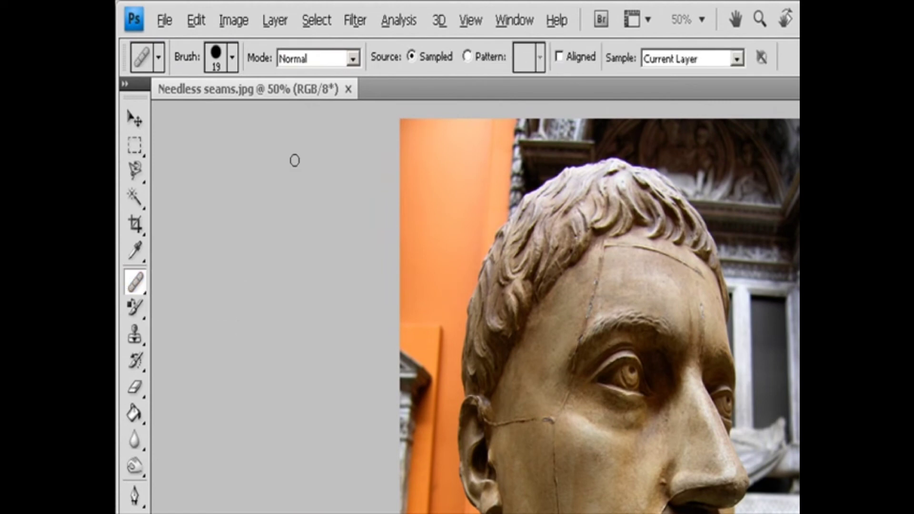
{"action": "left_click", "coordinate": [233, 58]}
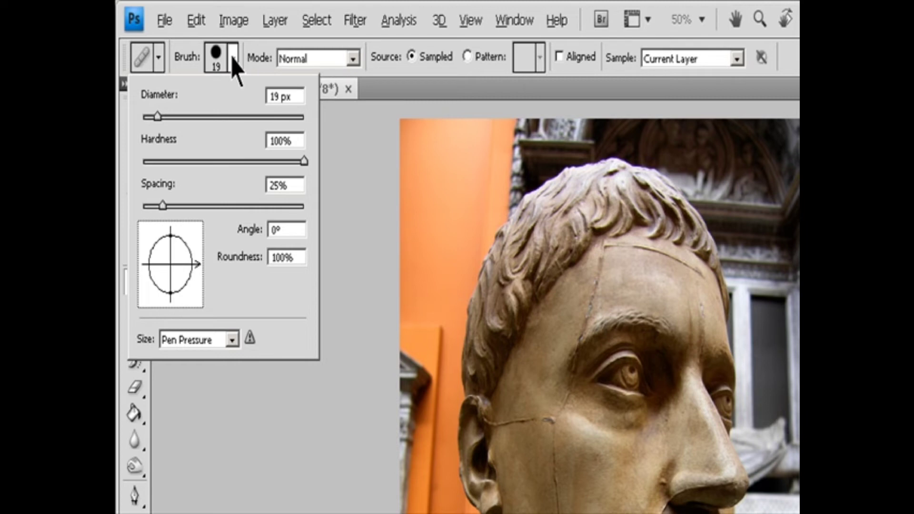
{"action": "left_click", "coordinate": [353, 58]}
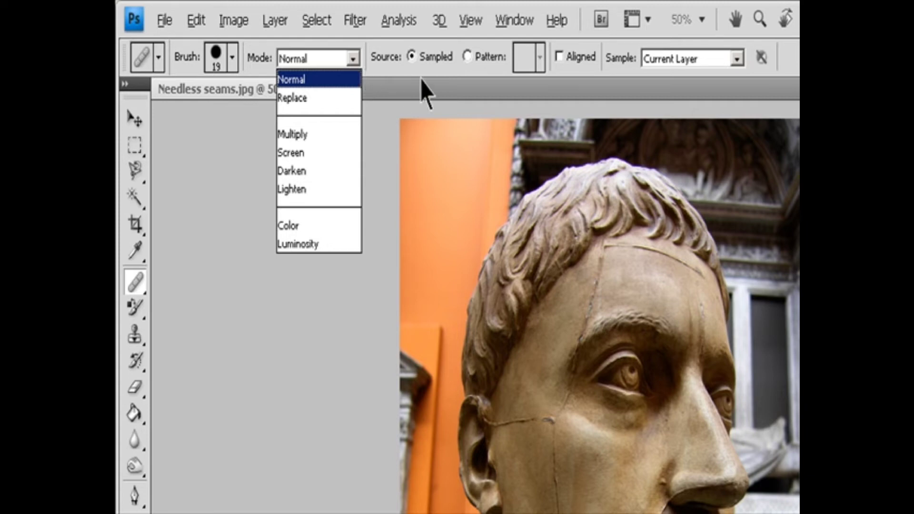
{"action": "left_click", "coordinate": [453, 72]}
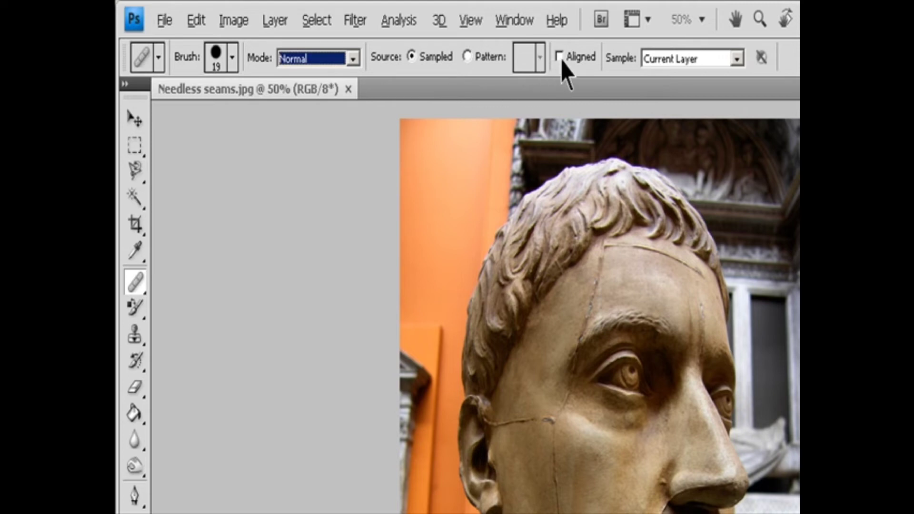
{"action": "left_click", "coordinate": [737, 59]}
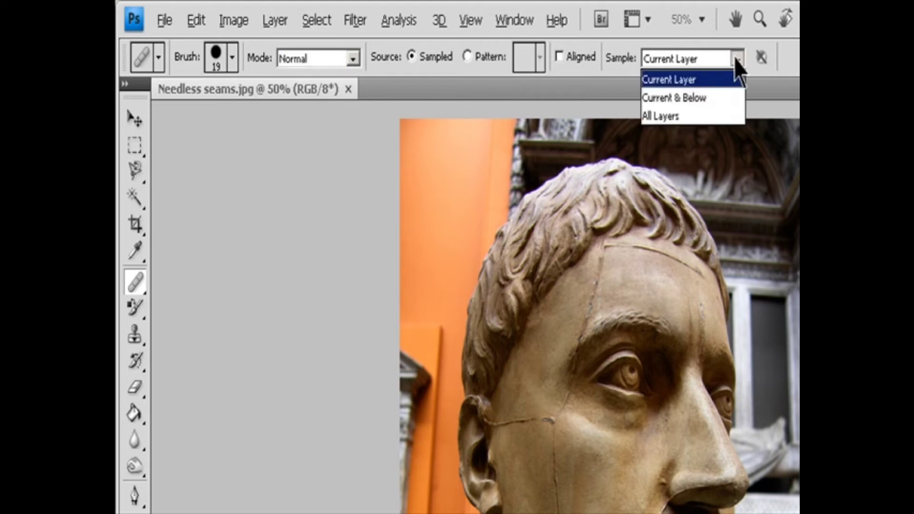
{"action": "left_click", "coordinate": [736, 59]}
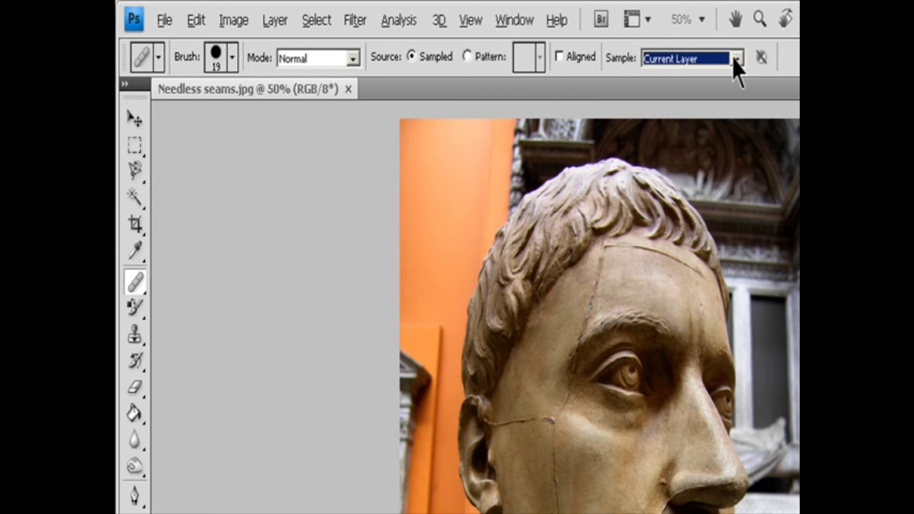
{"action": "key", "text": "Escape"}
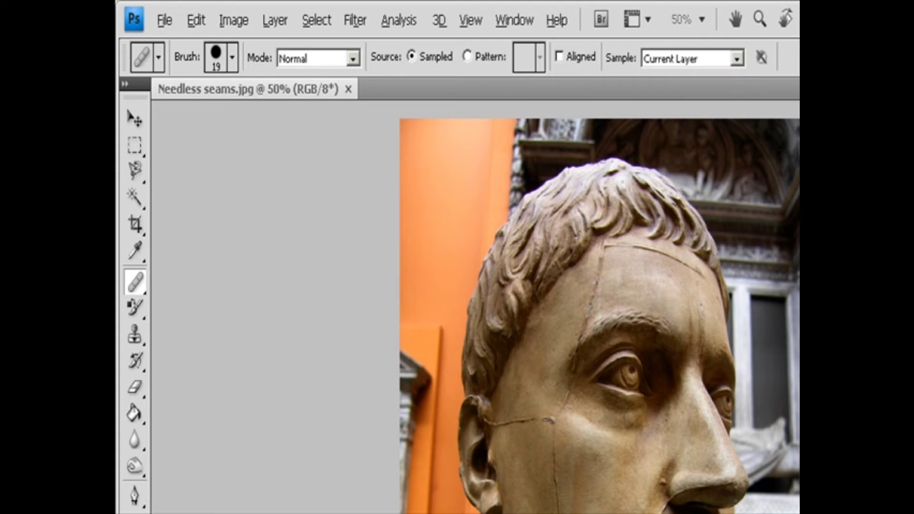
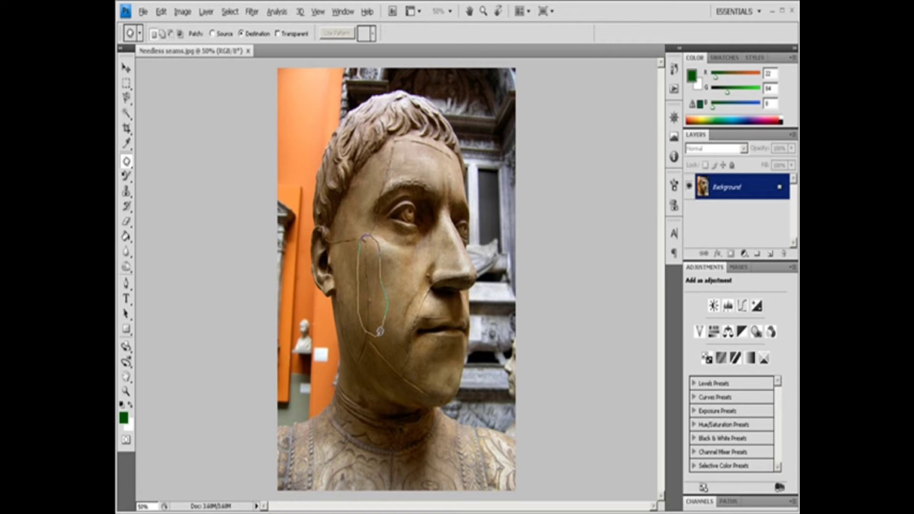
Outline the vertical cheek seam with the Patch tool, fill it with the current pattern and the blue bubble pattern, and deselect
{"action": "left_click_drag", "start_coordinate": [380, 332], "coordinate": [379, 331]}
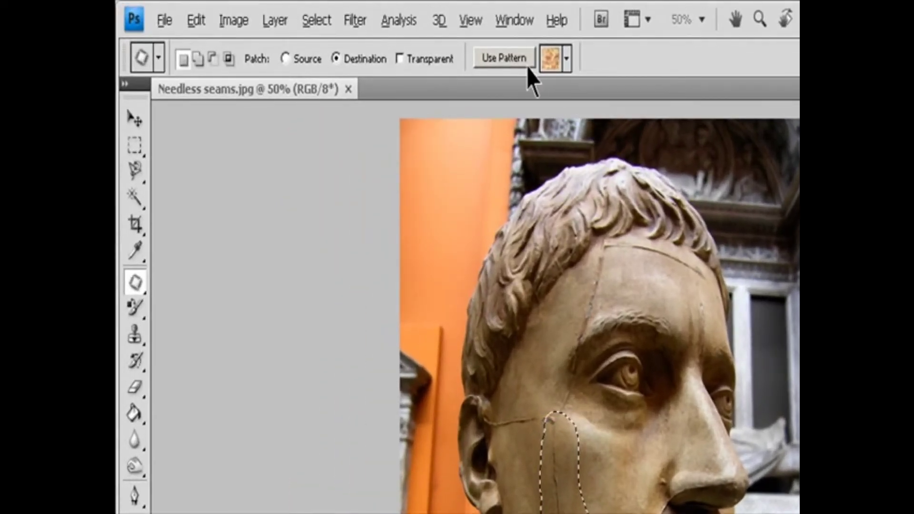
{"action": "left_click", "coordinate": [504, 55]}
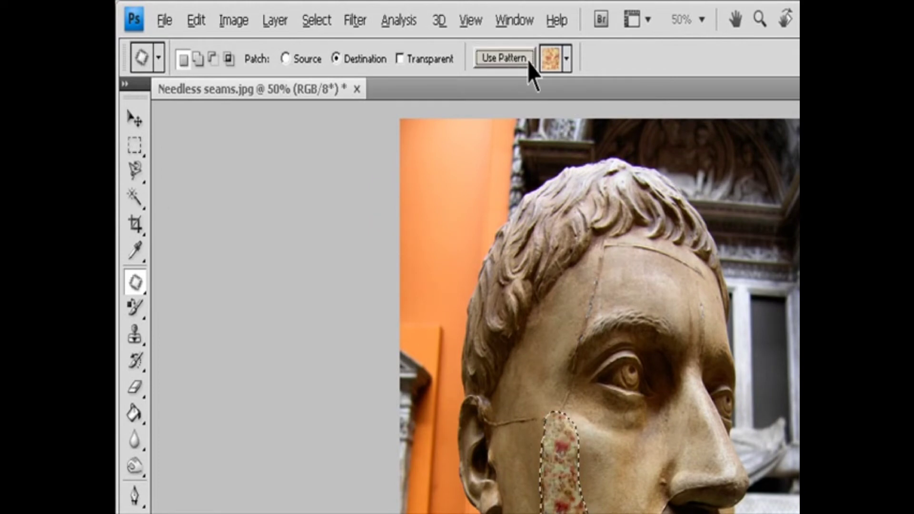
{"action": "left_click", "coordinate": [568, 59]}
{"action": "left_click", "coordinate": [470, 116]}
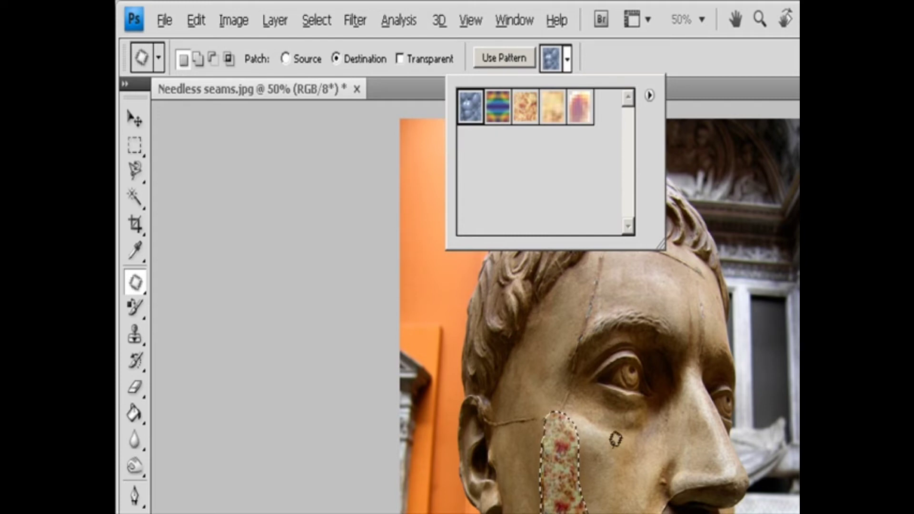
{"action": "left_click", "coordinate": [513, 61]}
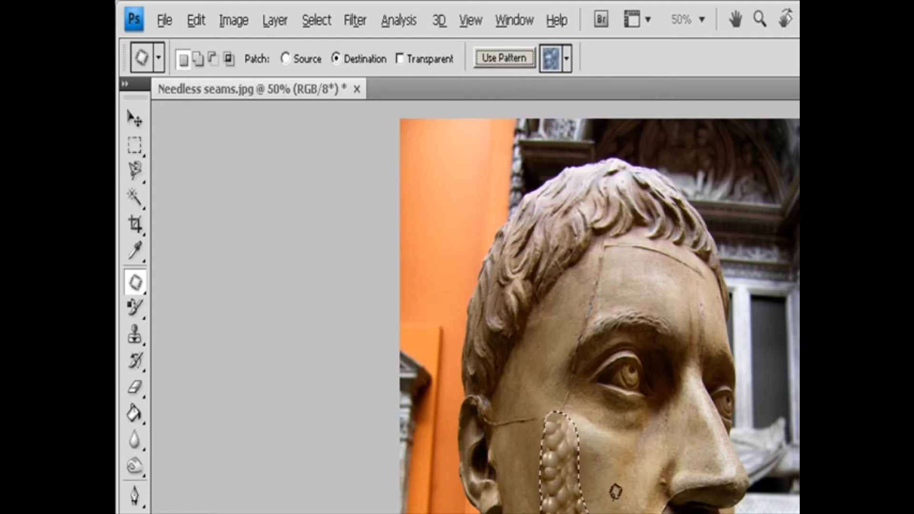
{"action": "key", "text": "ctrl+d"}
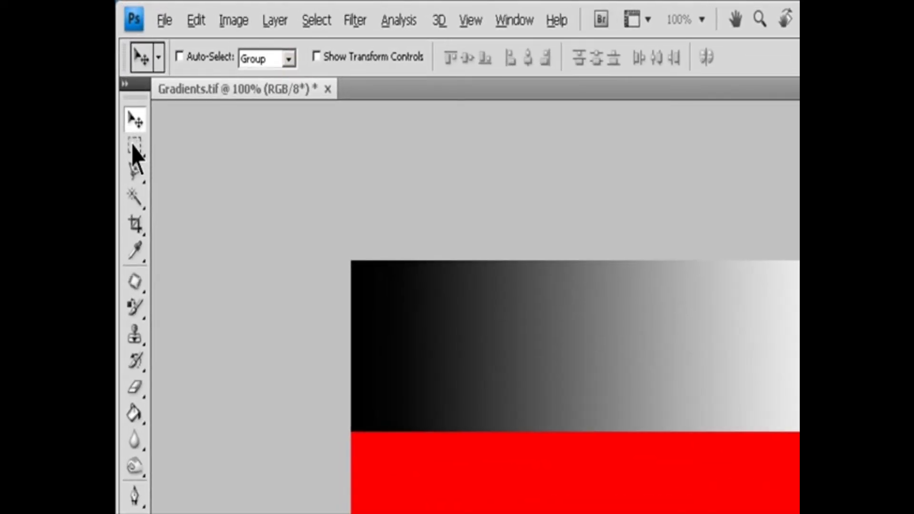
Activate the Rectangular Marquee and set it to make a new selection
{"action": "left_click", "coordinate": [136, 147]}
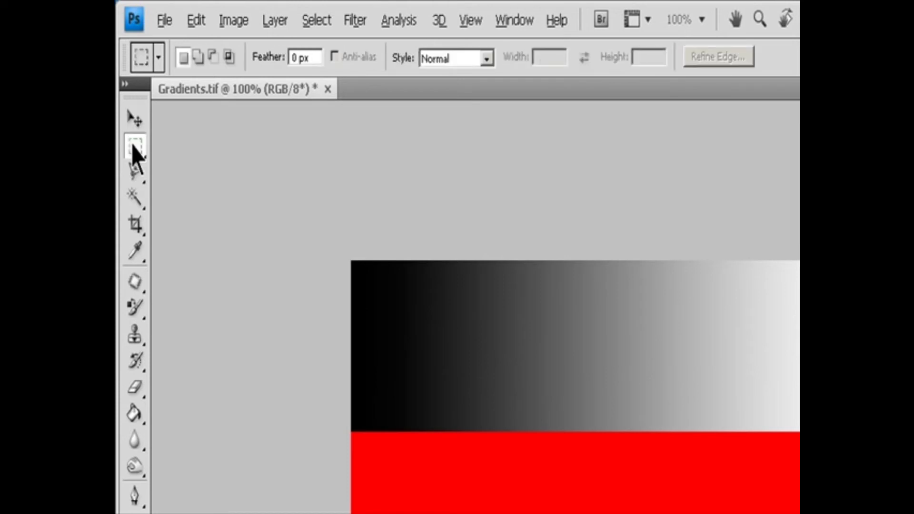
{"action": "left_click", "coordinate": [133, 148]}
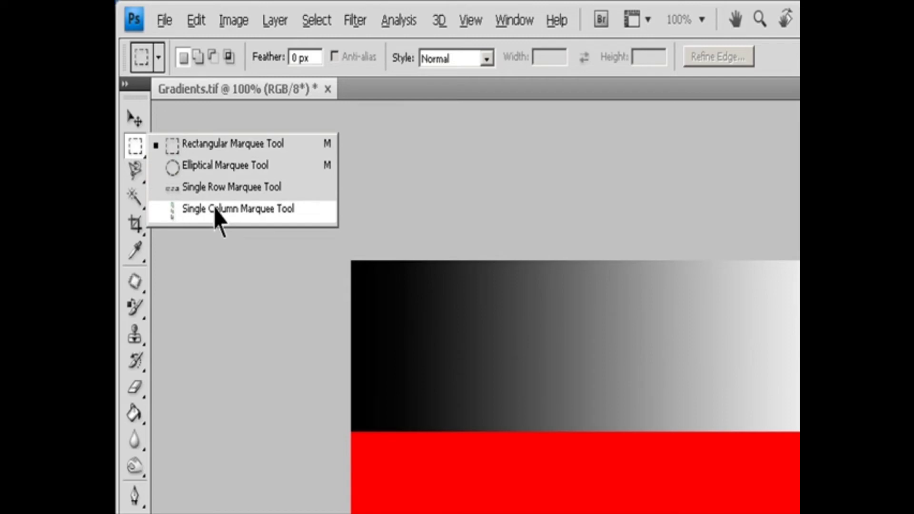
{"action": "left_click", "coordinate": [223, 143]}
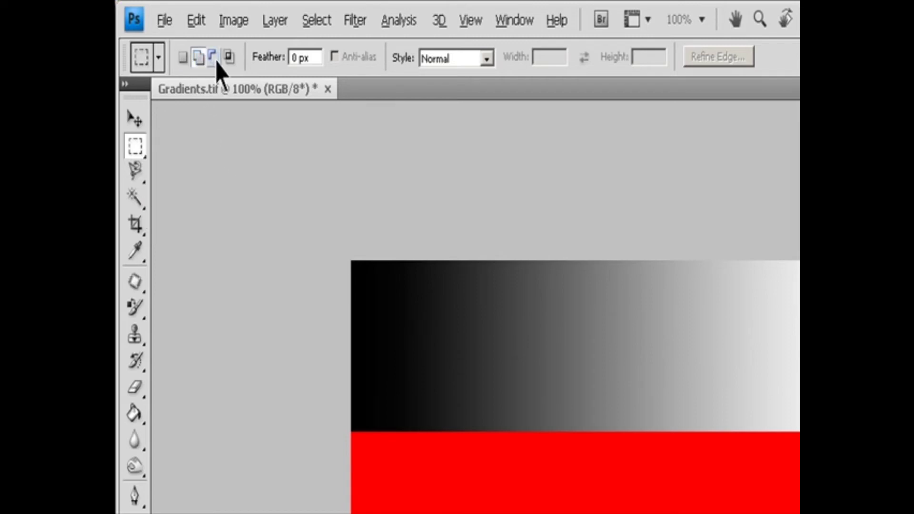
{"action": "left_click", "coordinate": [184, 59]}
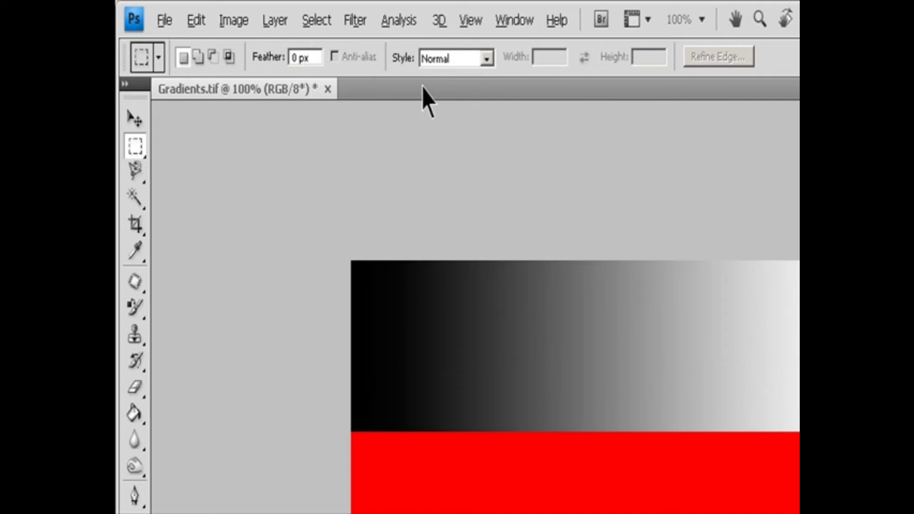
Set the marquee style to Fixed Ratio with width 2 and height 1, and swap the two values back and forth
{"action": "left_click", "coordinate": [486, 58]}
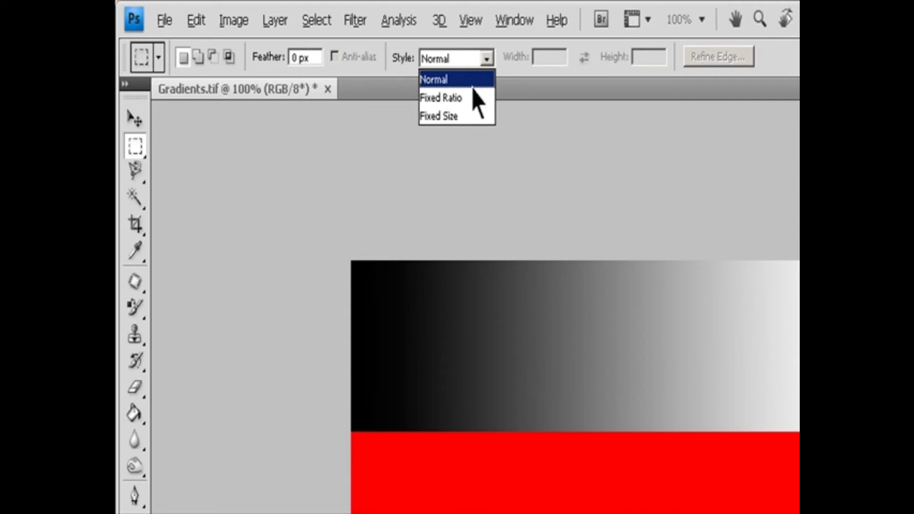
{"action": "left_click", "coordinate": [474, 97]}
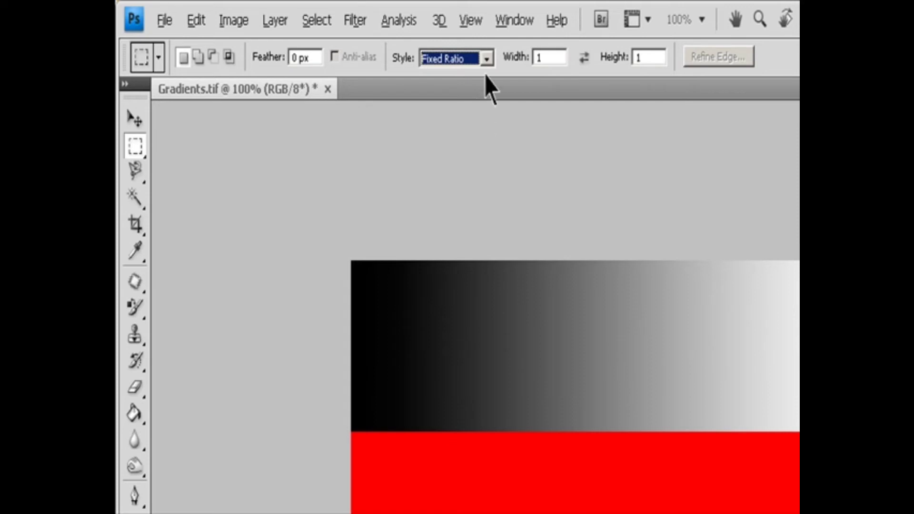
{"action": "left_click", "coordinate": [541, 57]}
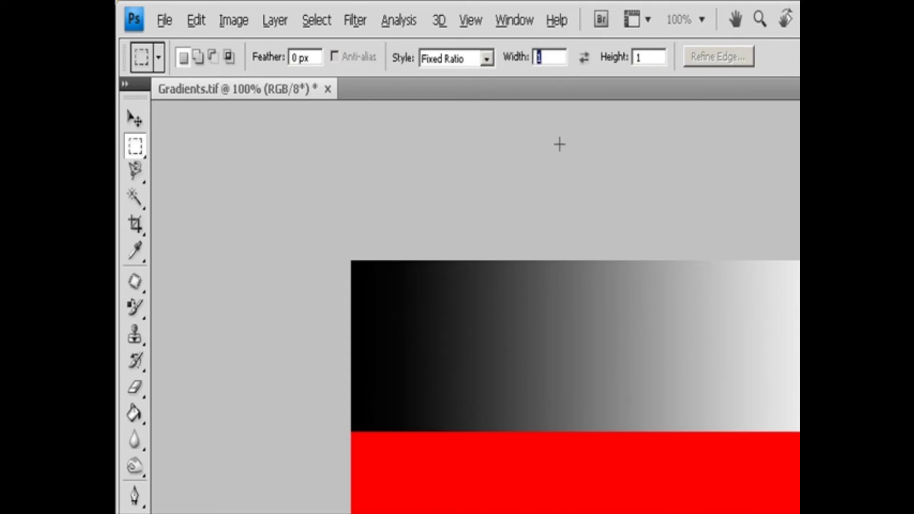
{"action": "type", "text": "2"}
{"action": "left_click", "coordinate": [655, 57]}
{"action": "left_click", "coordinate": [585, 58]}
{"action": "left_click", "coordinate": [585, 59]}
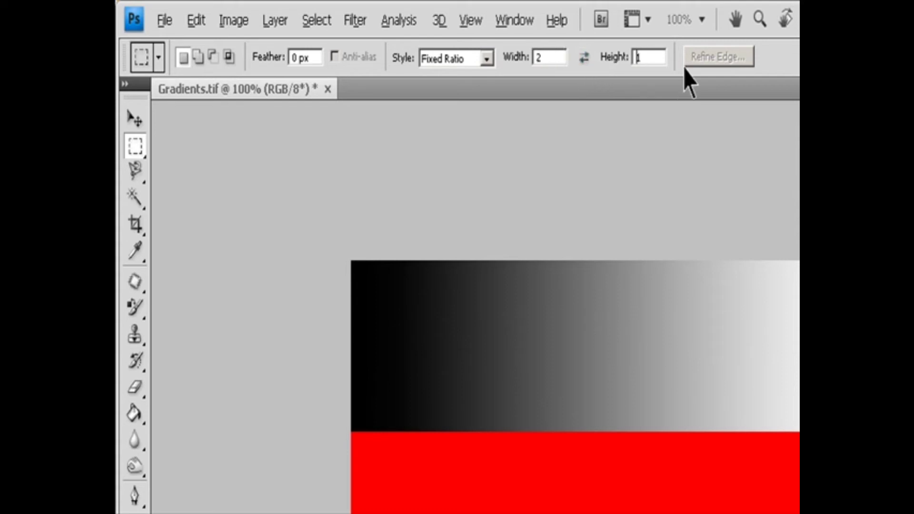
Change the marquee style to Fixed Size, edit the pixel width, and swap width and height back and forth
{"action": "left_click", "coordinate": [486, 58]}
{"action": "left_click", "coordinate": [459, 117]}
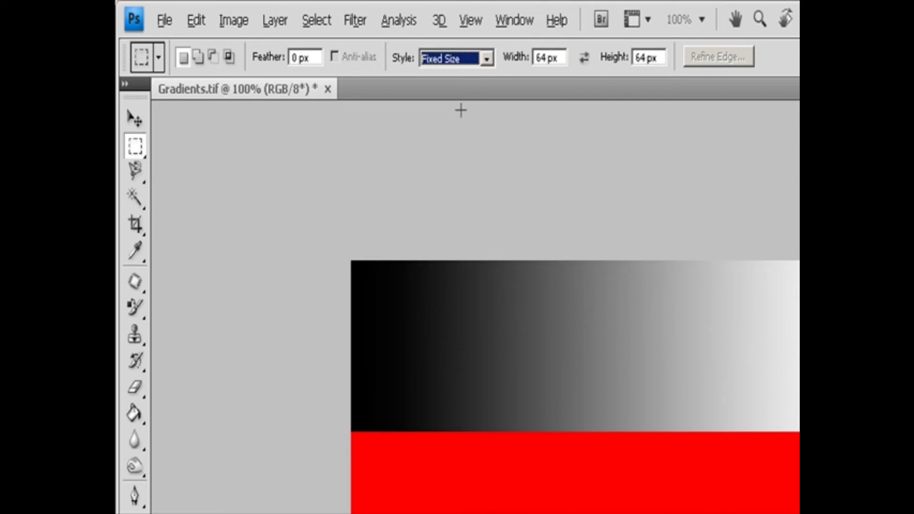
{"action": "left_click_drag", "start_coordinate": [546, 60], "coordinate": [431, 76]}
{"action": "type", "text": "1289 p"}
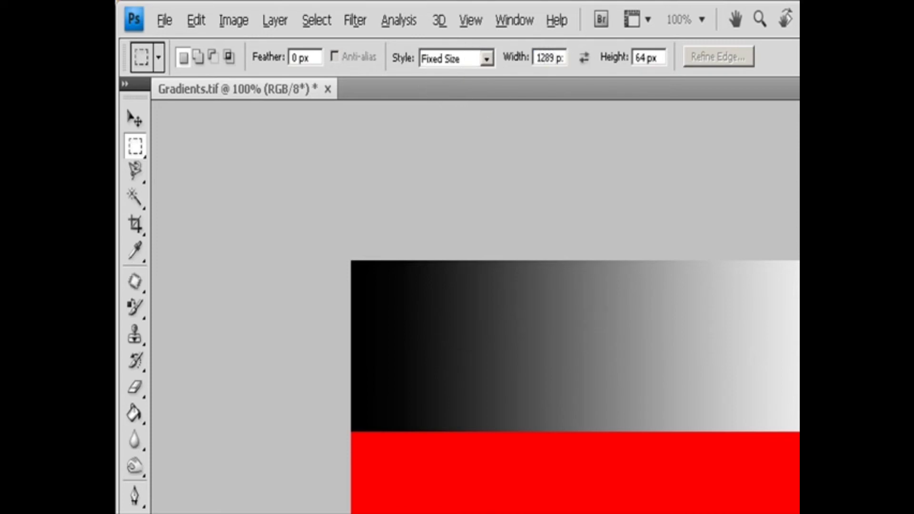
{"action": "key", "text": "BackSpace"}
{"action": "left_click", "coordinate": [582, 61]}
{"action": "left_click", "coordinate": [582, 61]}
Restore the Normal marquee style and switch to the Elliptical Marquee and back to the Rectangular Marquee
{"action": "left_click", "coordinate": [486, 59]}
{"action": "left_click", "coordinate": [463, 79]}
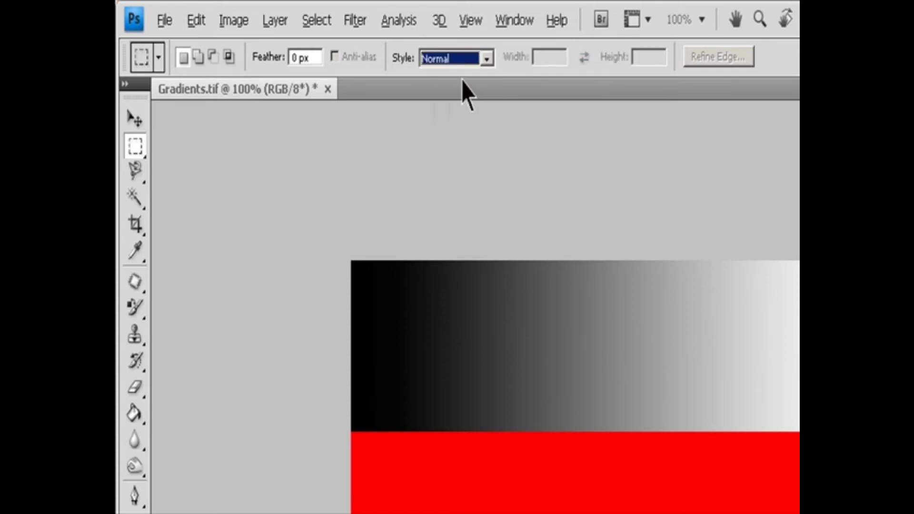
{"action": "key", "text": "Escape"}
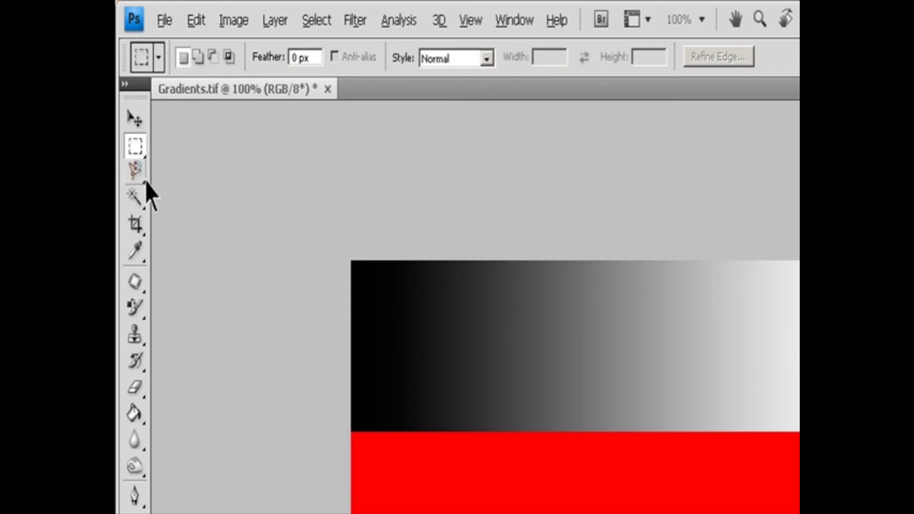
{"action": "left_click_drag", "start_coordinate": [135, 151], "coordinate": [172, 166]}
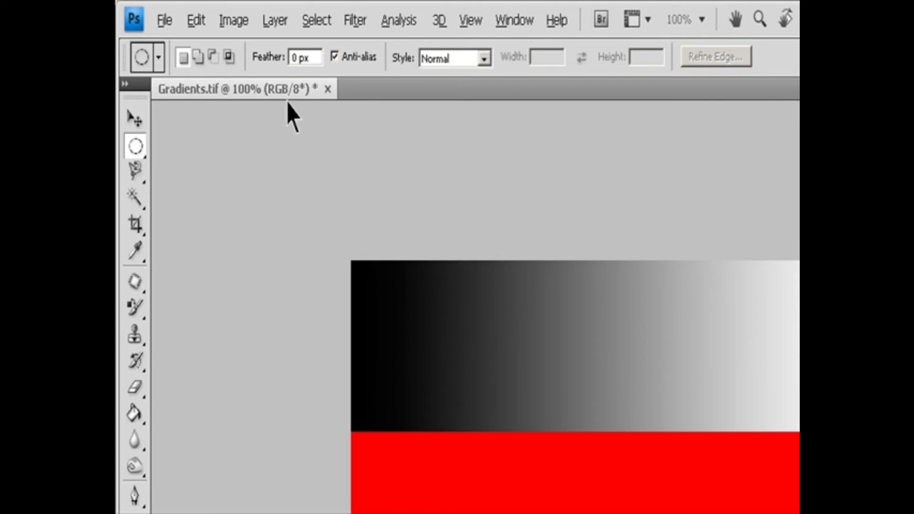
{"action": "key", "text": "shift+m"}
Review the Snap To options and select the whole red band between the gradients with a rectangular marquee
{"action": "left_click", "coordinate": [471, 20]}
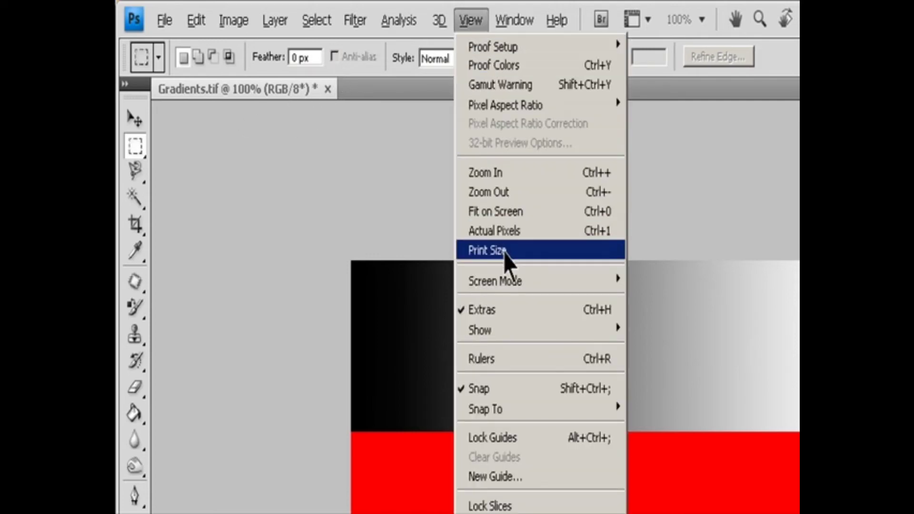
{"action": "mouse_move", "coordinate": [516, 415]}
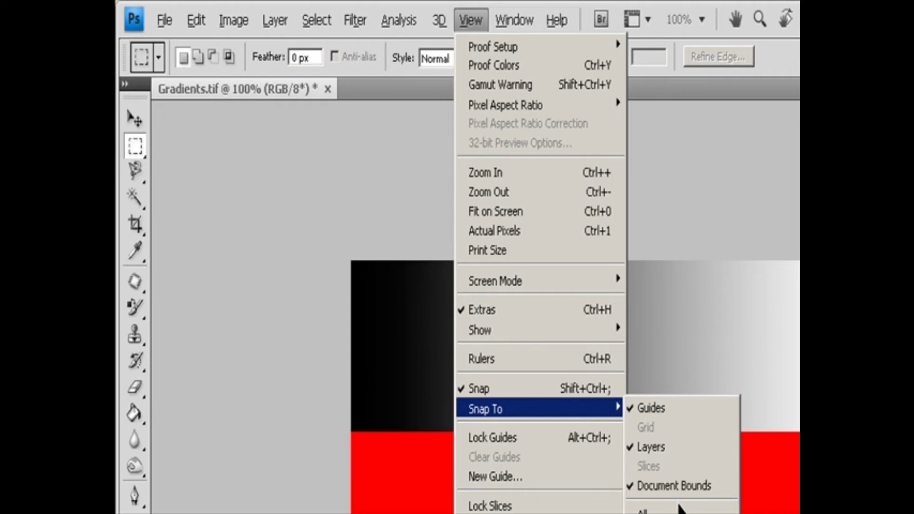
{"action": "left_click", "coordinate": [684, 513]}
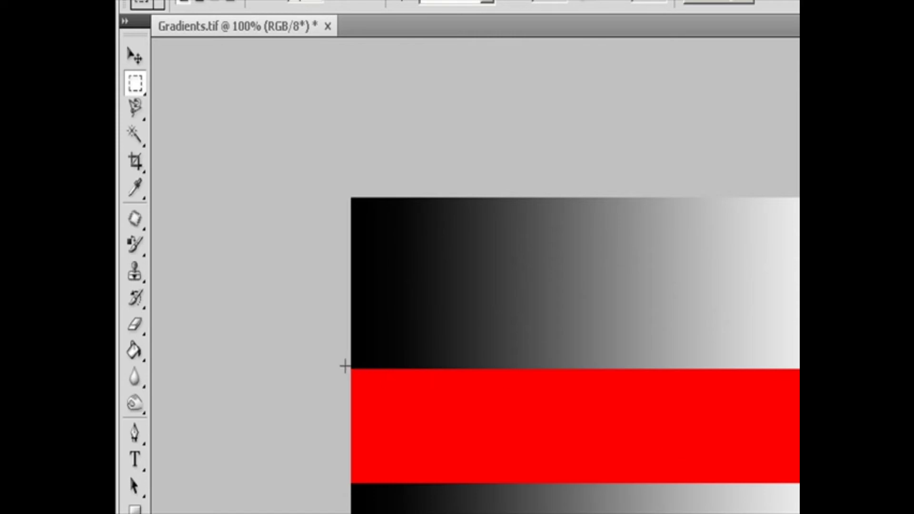
{"action": "left_click_drag", "start_coordinate": [348, 368], "coordinate": [805, 484]}
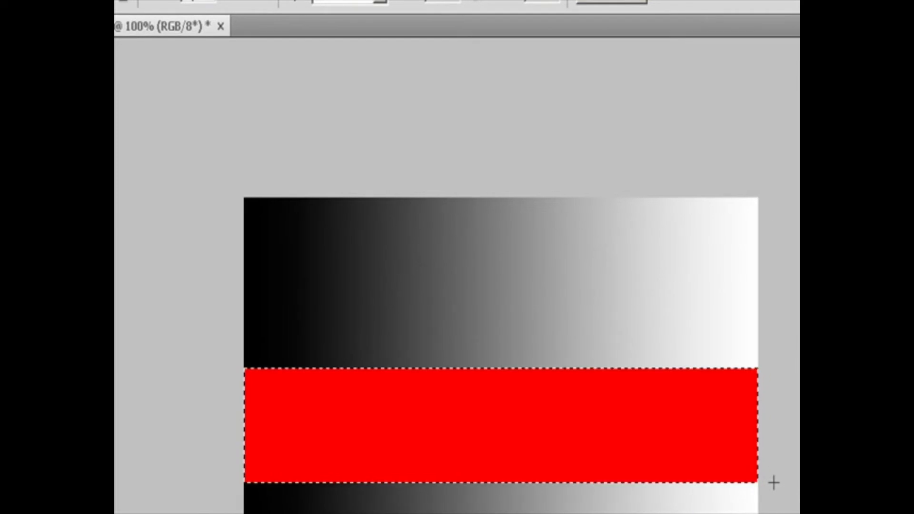
Try adding a full-height strip over the gradients' white end, intersect the selection with a smaller rectangle, and undo both changes
{"action": "left_click_drag", "start_coordinate": [620, 198], "coordinate": [782, 490]}
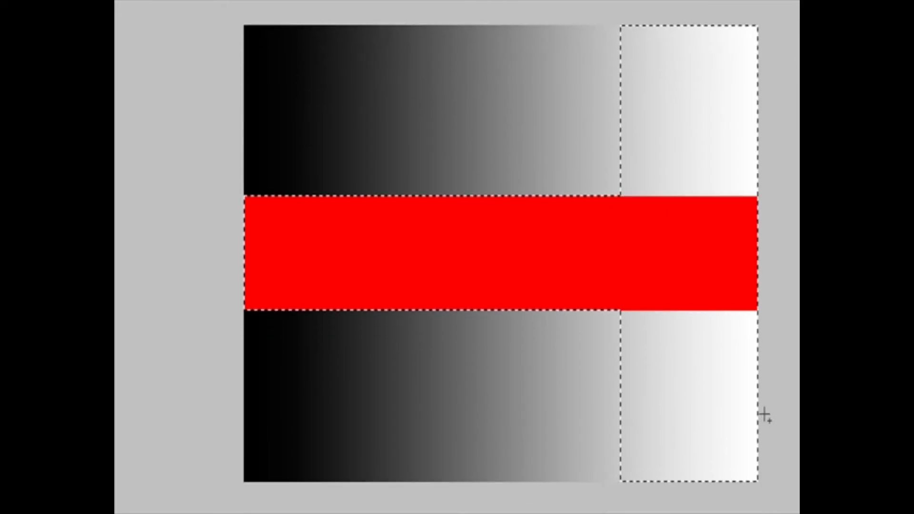
{"action": "left_click_drag", "start_coordinate": [541, 143], "coordinate": [641, 231]}
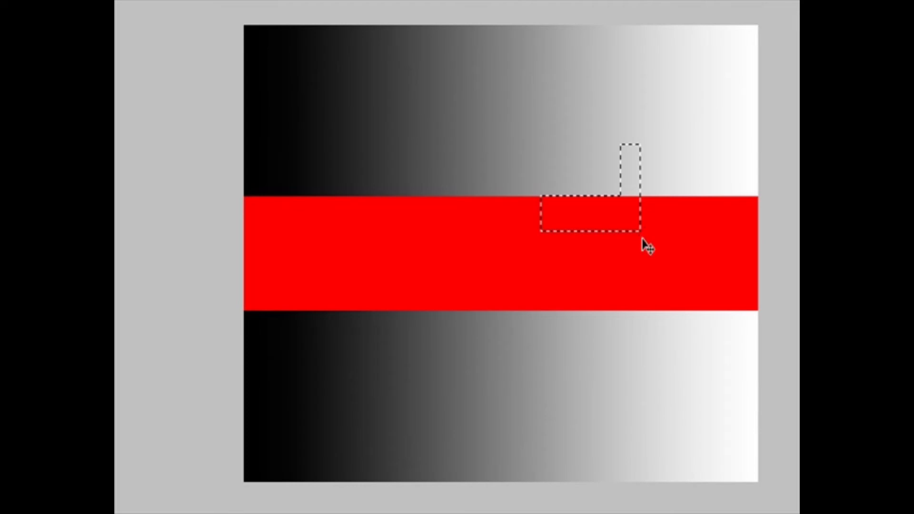
{"action": "key", "text": "ctrl+z"}
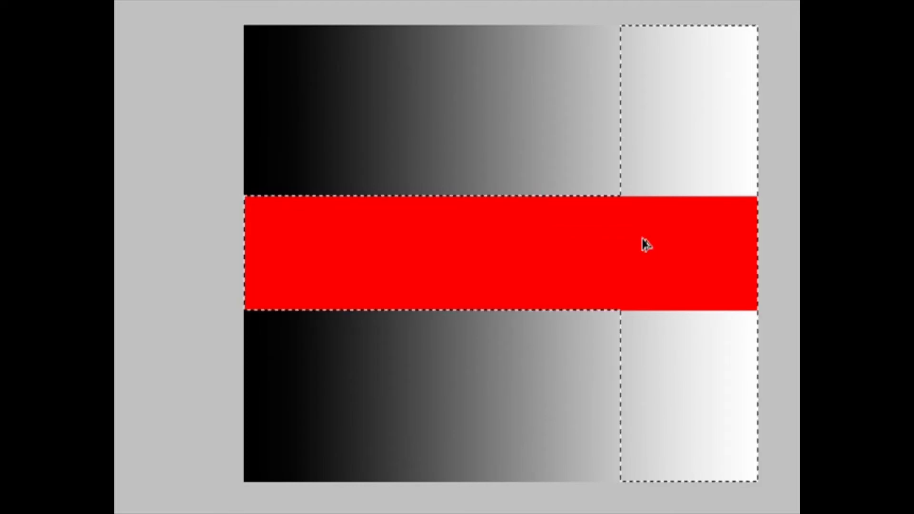
{"action": "key", "text": "ctrl+z"}
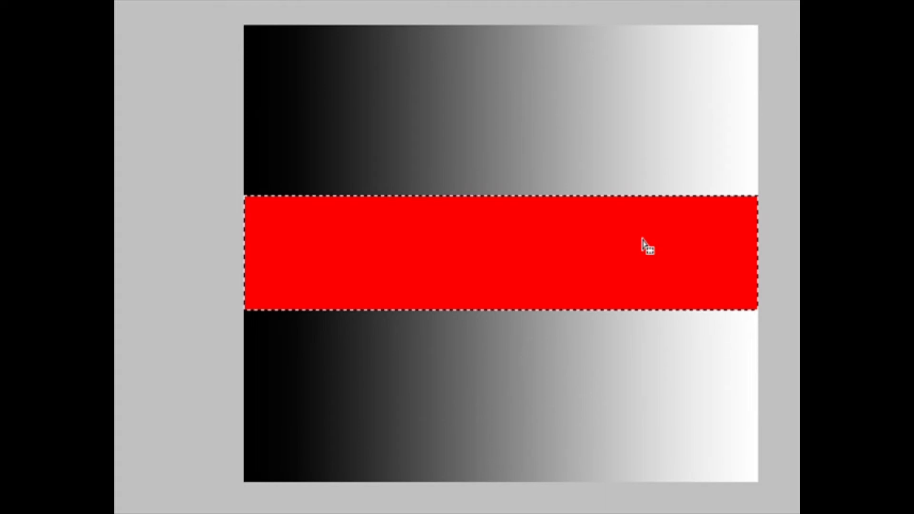
Try adding a large ellipse across the red band to the selection and making a single-row selection across the upper gradient
{"action": "key", "text": "ctrl+z"}
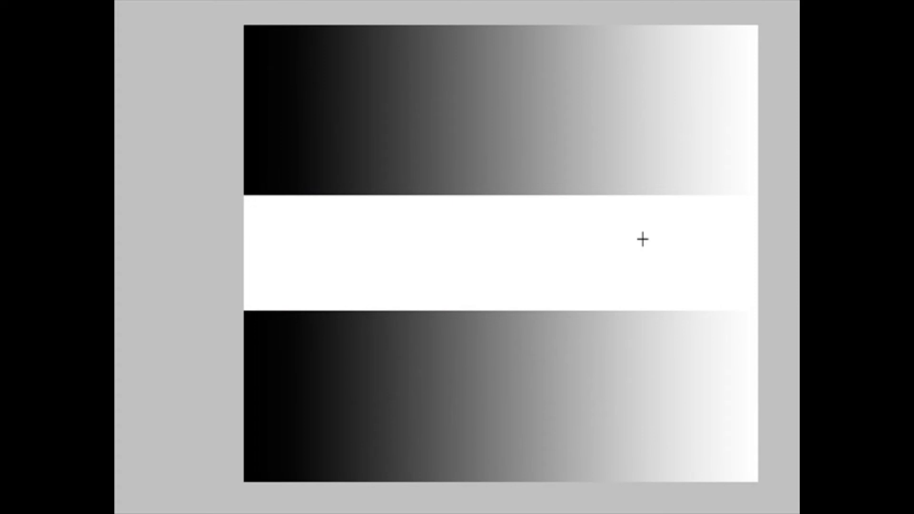
{"action": "key", "text": "ctrl+y"}
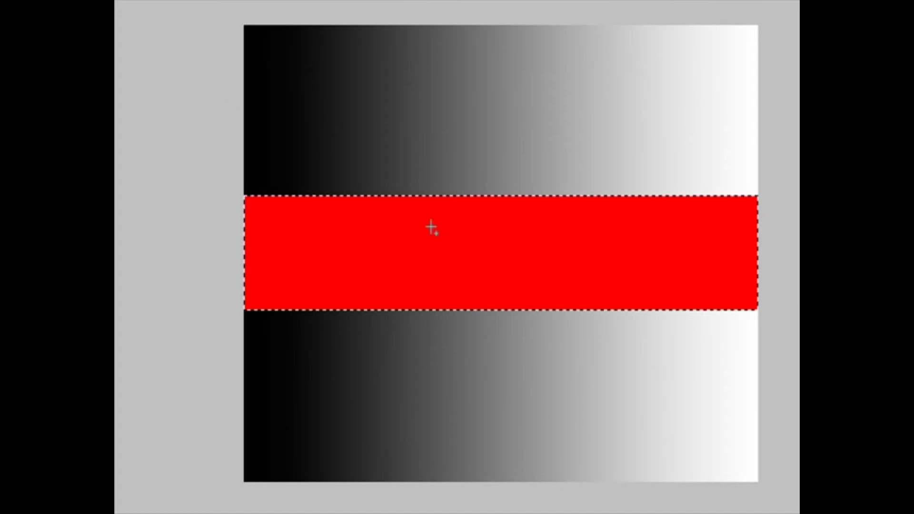
{"action": "left_click_drag", "start_coordinate": [322, 137], "coordinate": [684, 398]}
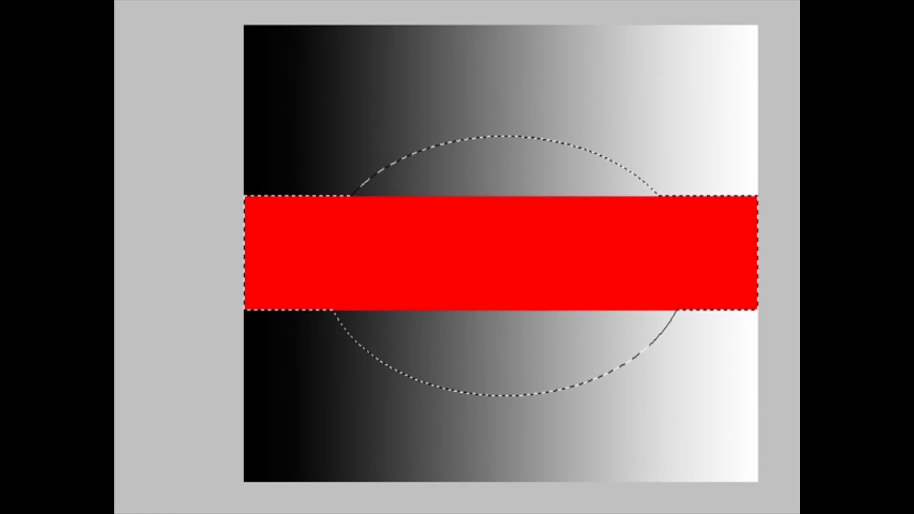
{"action": "left_click_drag", "start_coordinate": [644, 157], "coordinate": [721, 175]}
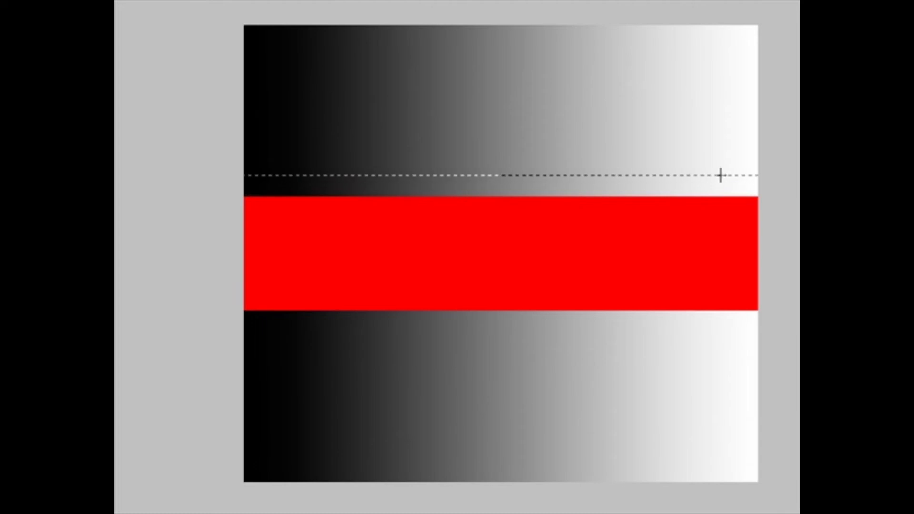
{"action": "key", "text": "ctrl+z"}
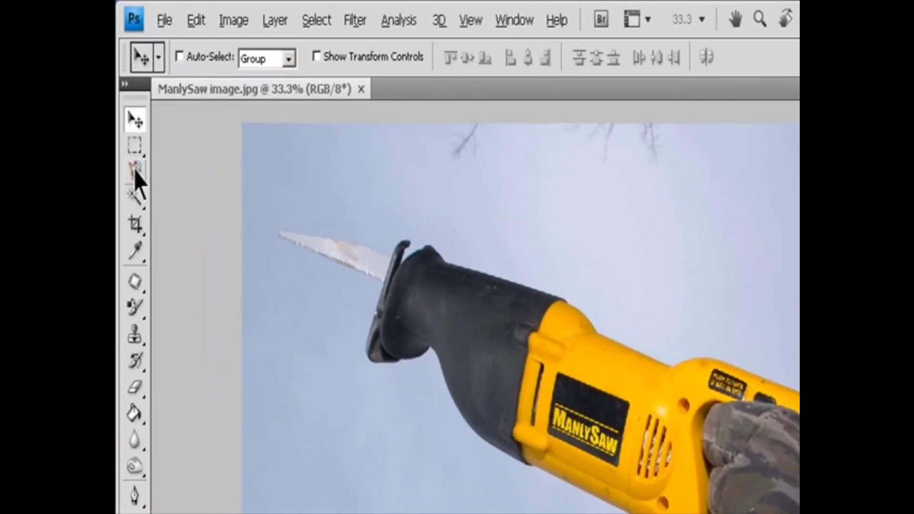
Trace the outline of the ManlySaw power saw with the Magnetic Lasso Tool and close it into a selection
{"action": "left_click", "coordinate": [126, 97]}
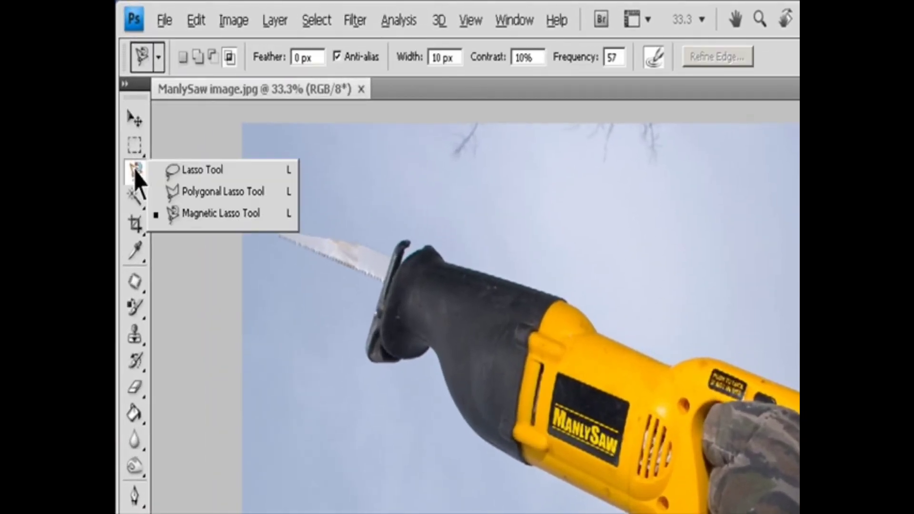
{"action": "left_click", "coordinate": [205, 214]}
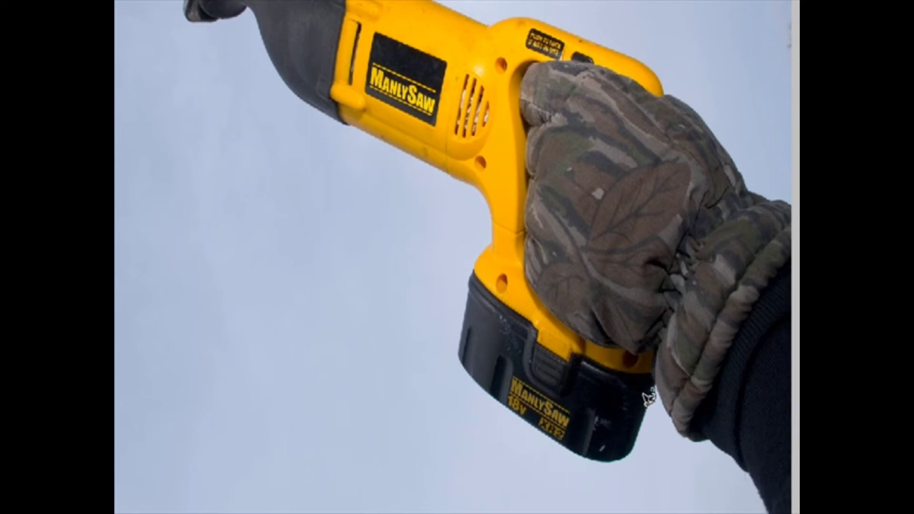
{"action": "left_click", "coordinate": [651, 394]}
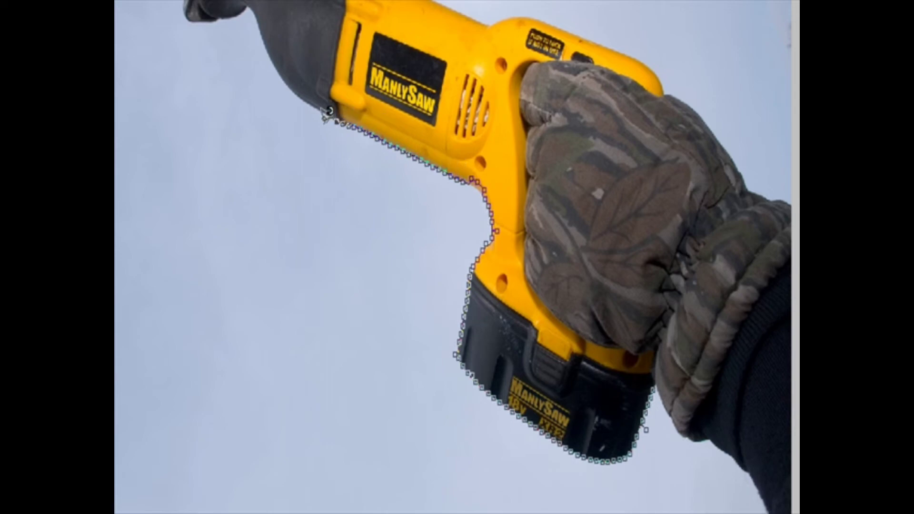
{"action": "double_click", "coordinate": [298, 88]}
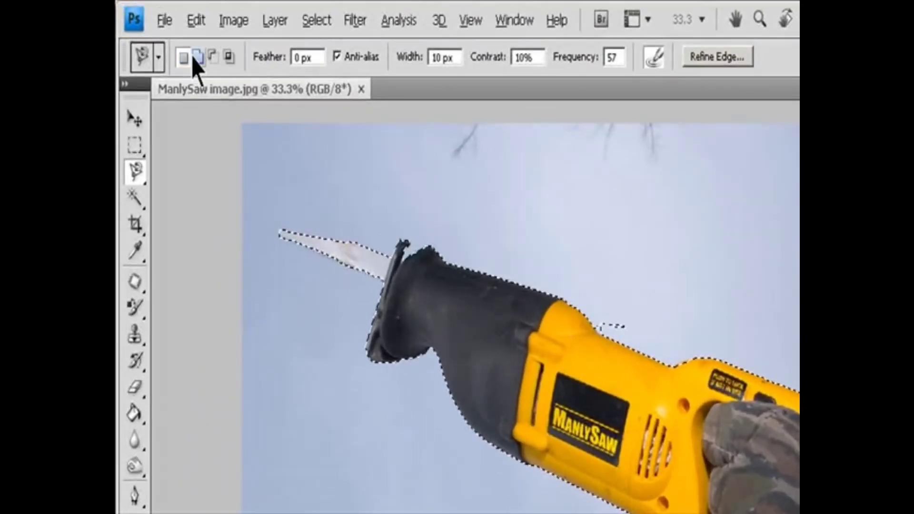
Switch the Magnetic Lasso through the add, subtract and intersect modes and toggle Anti-alias off and back on
{"action": "left_click", "coordinate": [198, 54]}
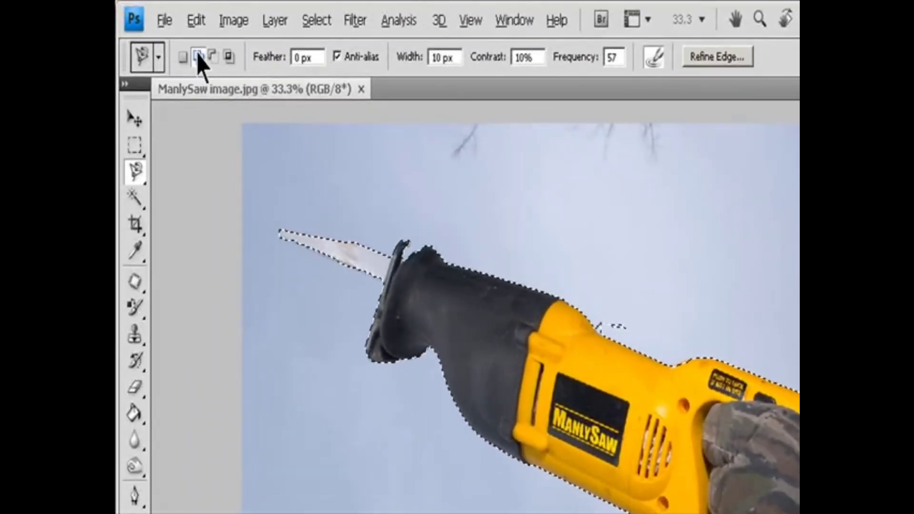
{"action": "left_click", "coordinate": [212, 54]}
{"action": "left_click", "coordinate": [228, 55]}
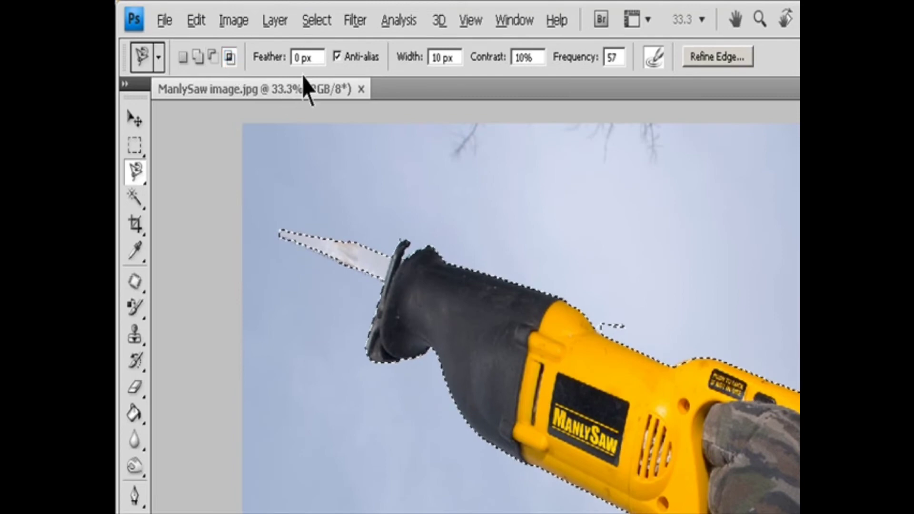
{"action": "left_click", "coordinate": [363, 62]}
{"action": "left_click", "coordinate": [364, 59]}
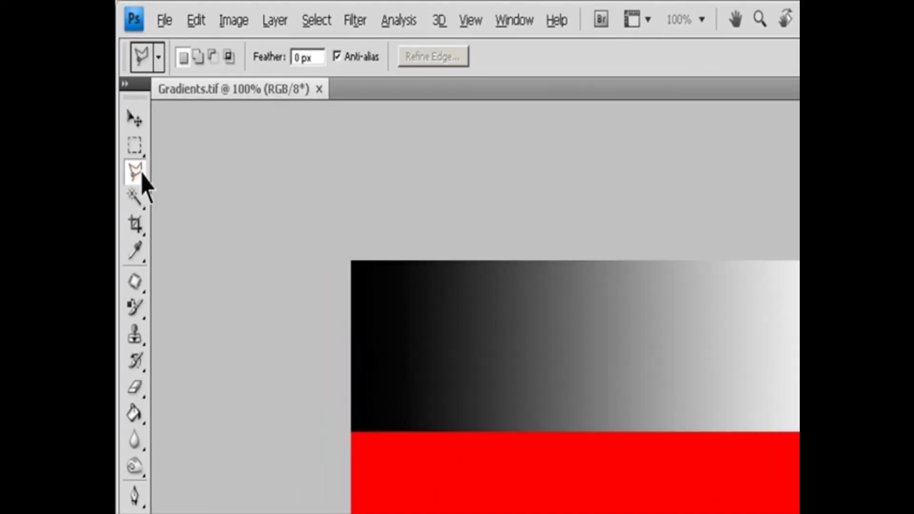
Draw a closed six-corner selection with the Polygonal Lasso Tool, starting at the red band's edge and widening toward the gradients' white end
{"action": "right_click", "coordinate": [137, 174]}
{"action": "left_click", "coordinate": [203, 190]}
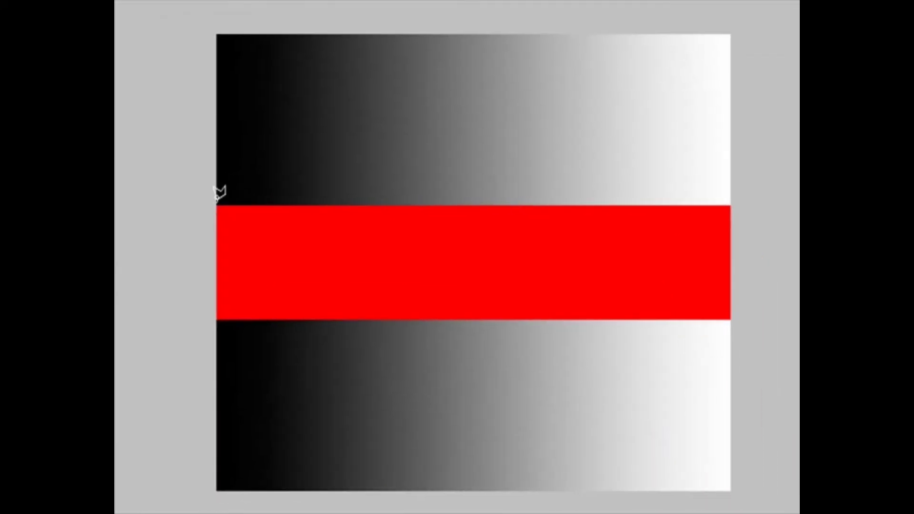
{"action": "left_click", "coordinate": [216, 202]}
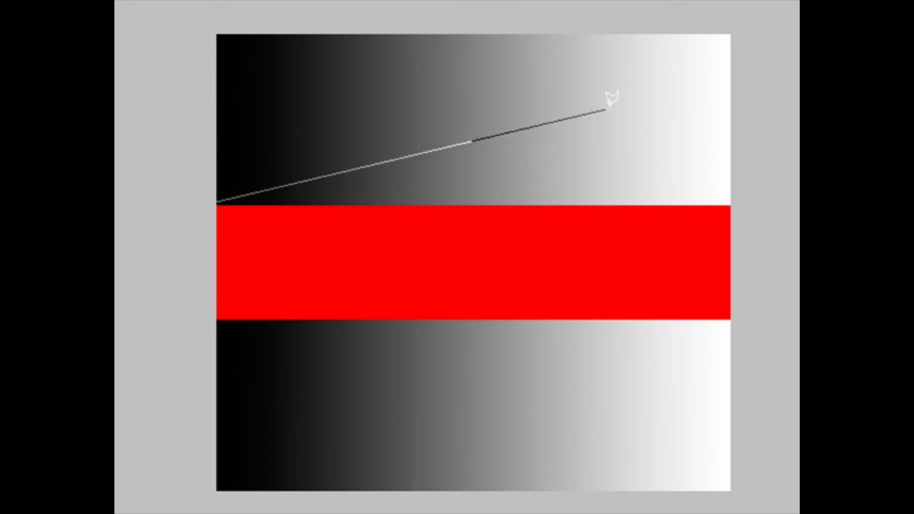
{"action": "left_click", "coordinate": [646, 77]}
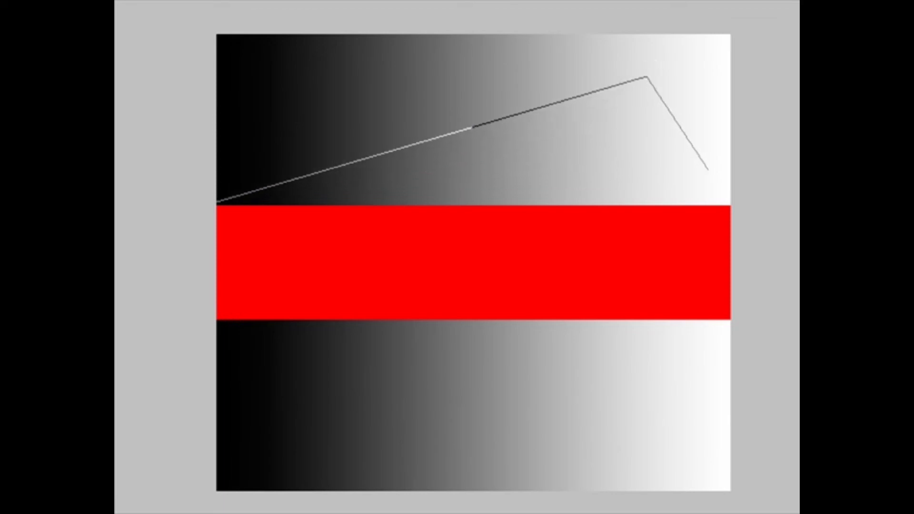
{"action": "left_click", "coordinate": [708, 169]}
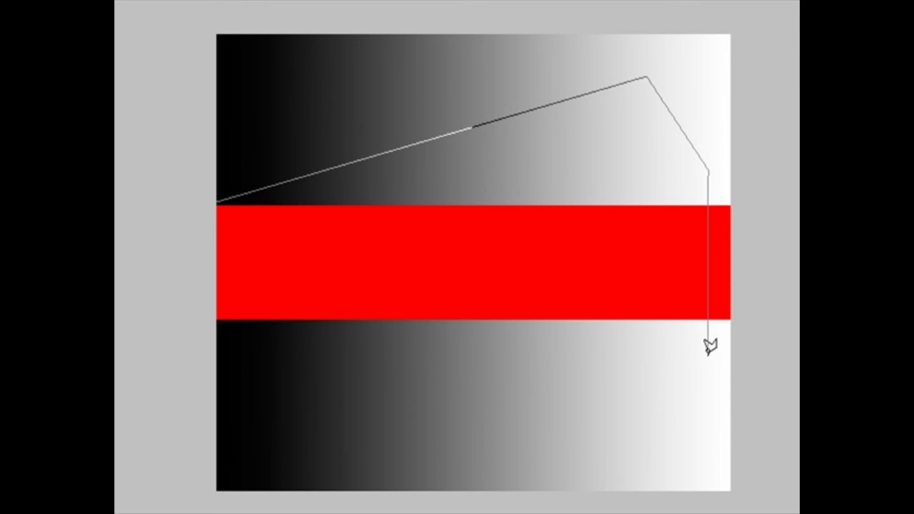
{"action": "left_click", "coordinate": [708, 355]}
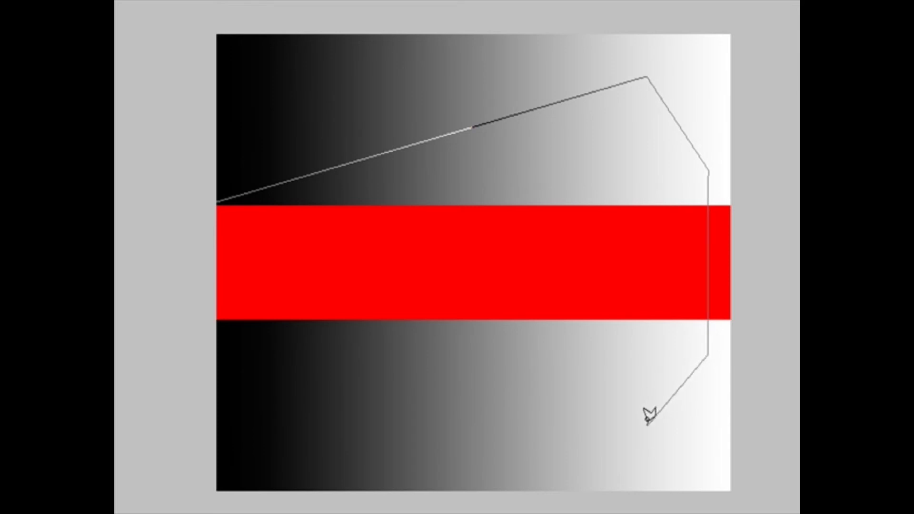
{"action": "left_click", "coordinate": [648, 424]}
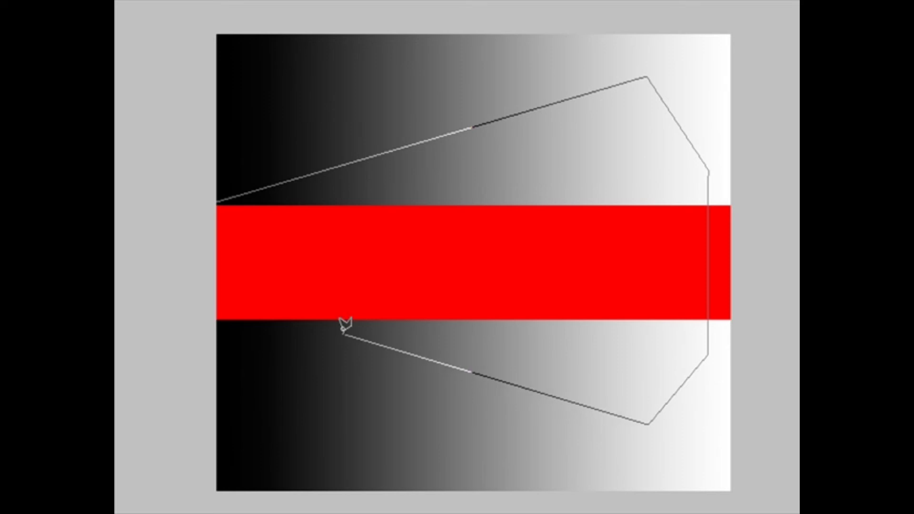
{"action": "left_click", "coordinate": [217, 322]}
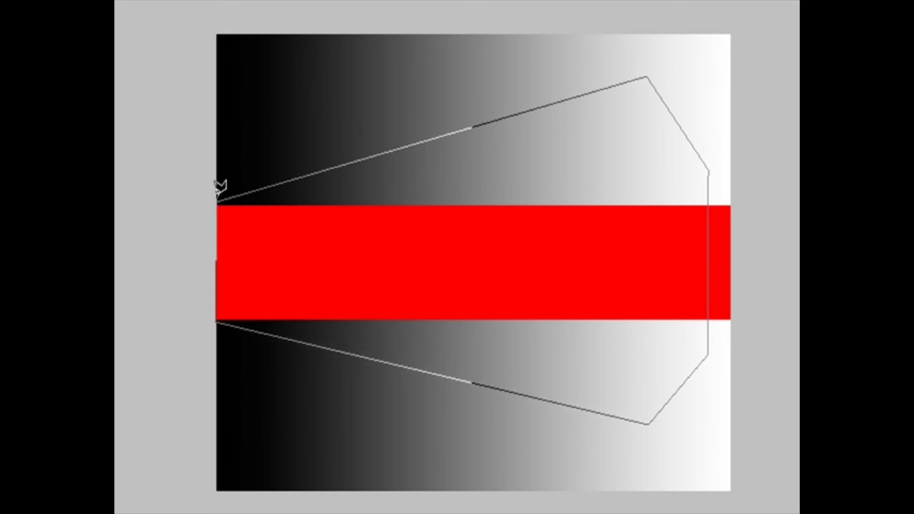
{"action": "left_click", "coordinate": [217, 203]}
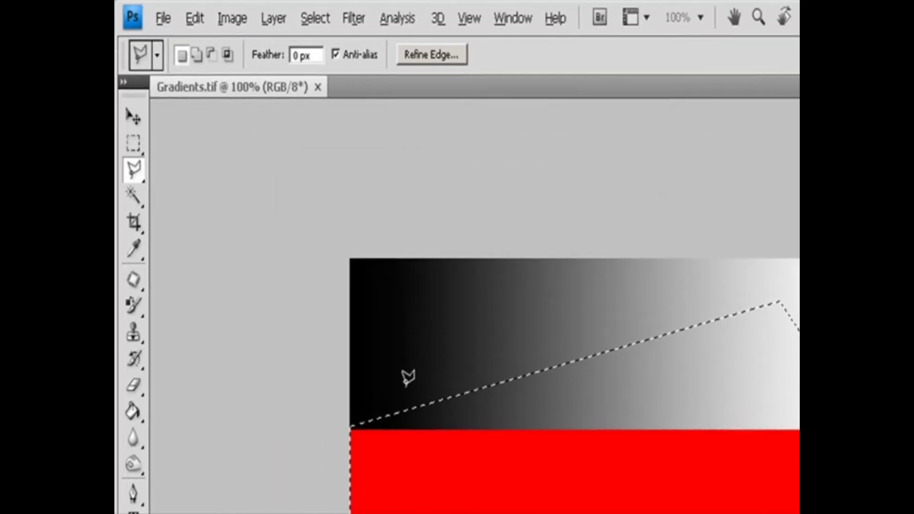
Try the Polygonal Lasso's add and intersect selection modes, and turn Anti-alias off and on again
{"action": "left_click", "coordinate": [198, 57]}
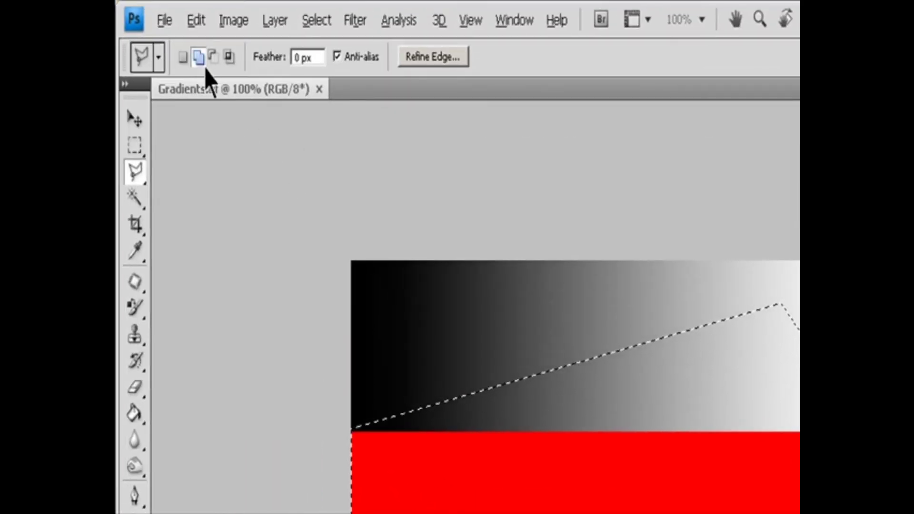
{"action": "left_click", "coordinate": [230, 57]}
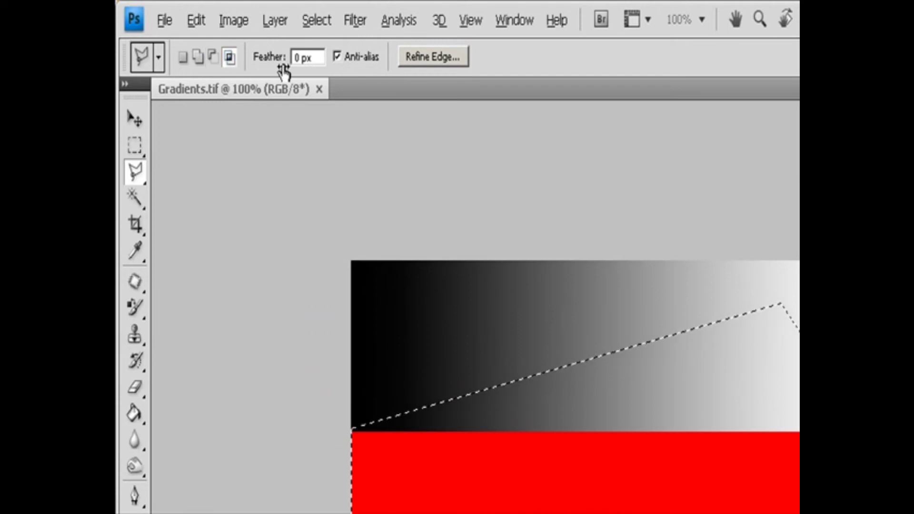
{"action": "left_click", "coordinate": [365, 58]}
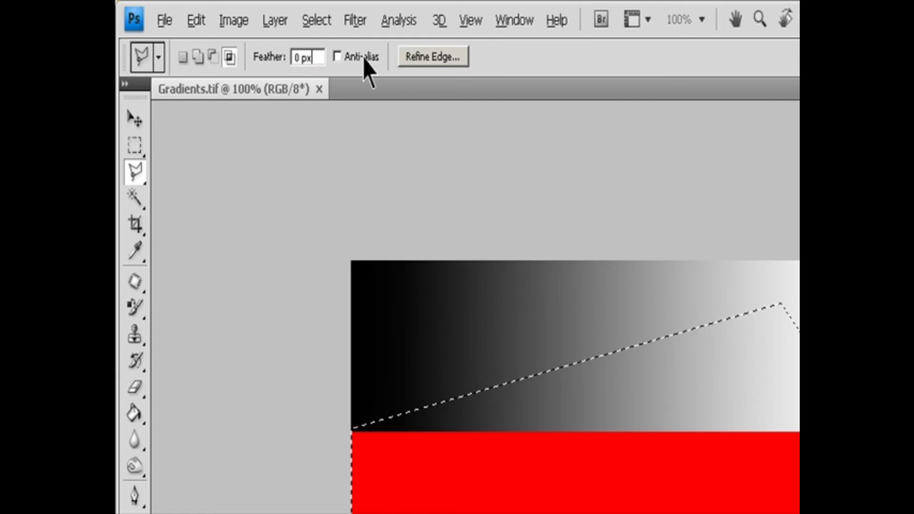
{"action": "left_click", "coordinate": [338, 57]}
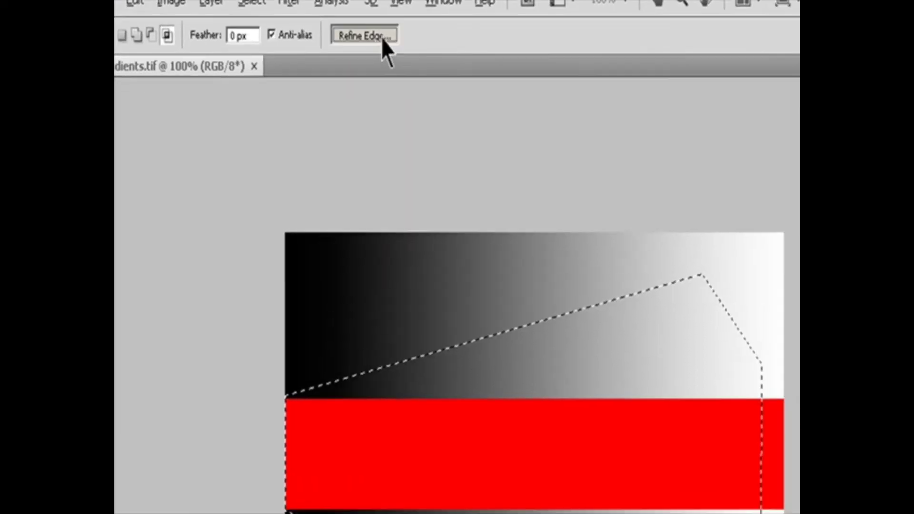
Review the Refine Edge settings and preview for the polygonal selection, and close the dialog without applying them
{"action": "left_click", "coordinate": [452, 57]}
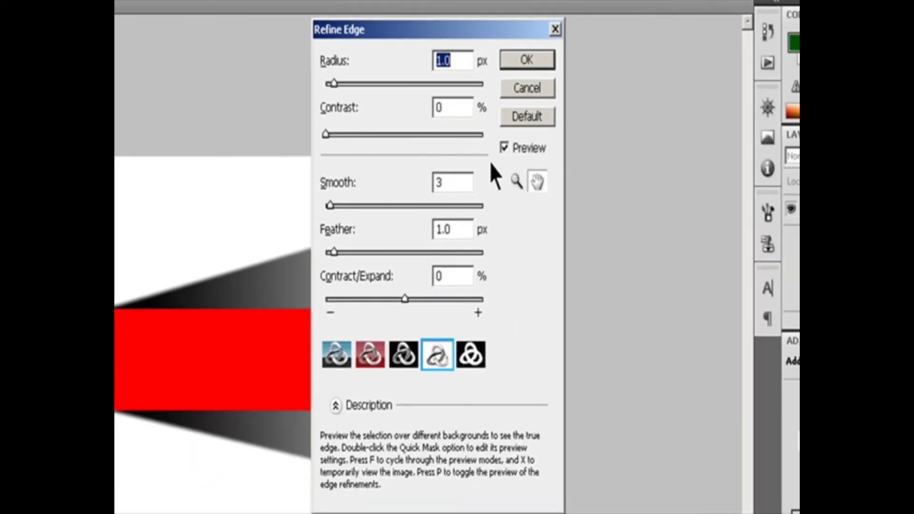
{"action": "left_click_drag", "start_coordinate": [471, 34], "coordinate": [792, 148]}
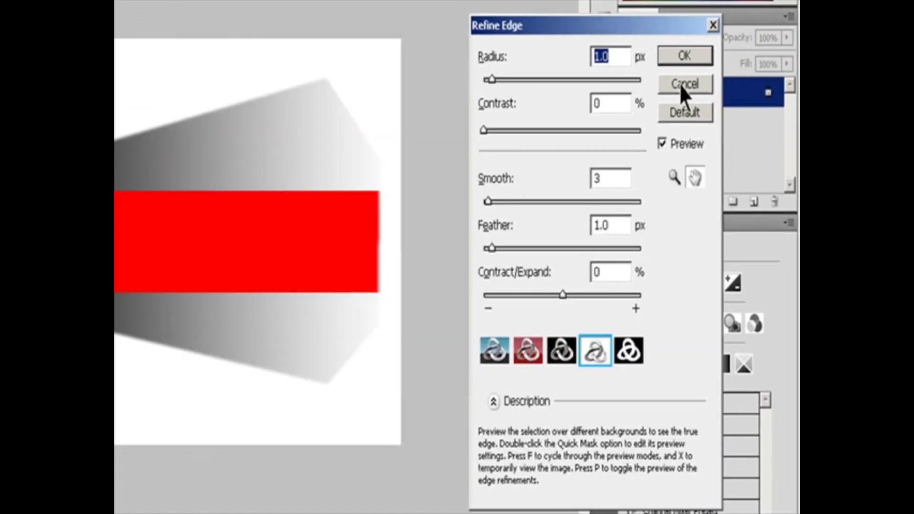
{"action": "left_click", "coordinate": [686, 88]}
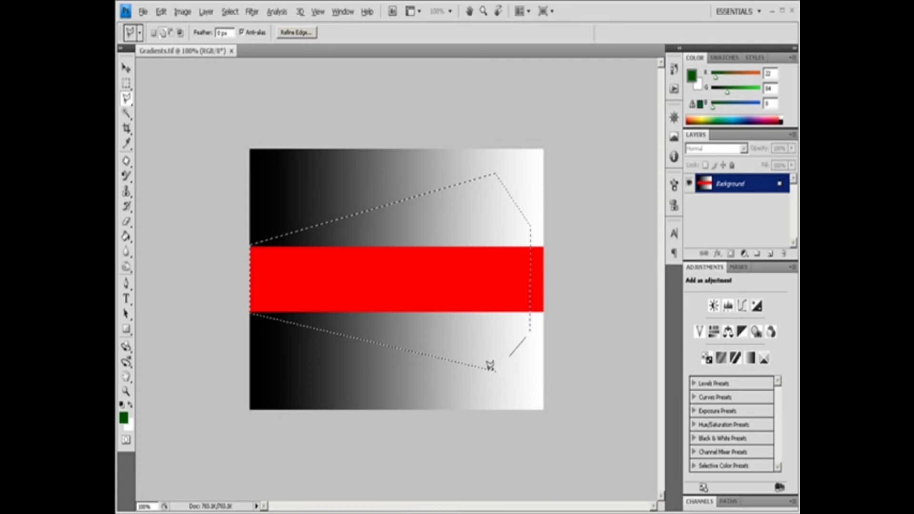
Add a small four-sided extension to the polygonal selection, reaching down to the lower gradient's bottom edge
{"action": "left_click", "coordinate": [466, 408]}
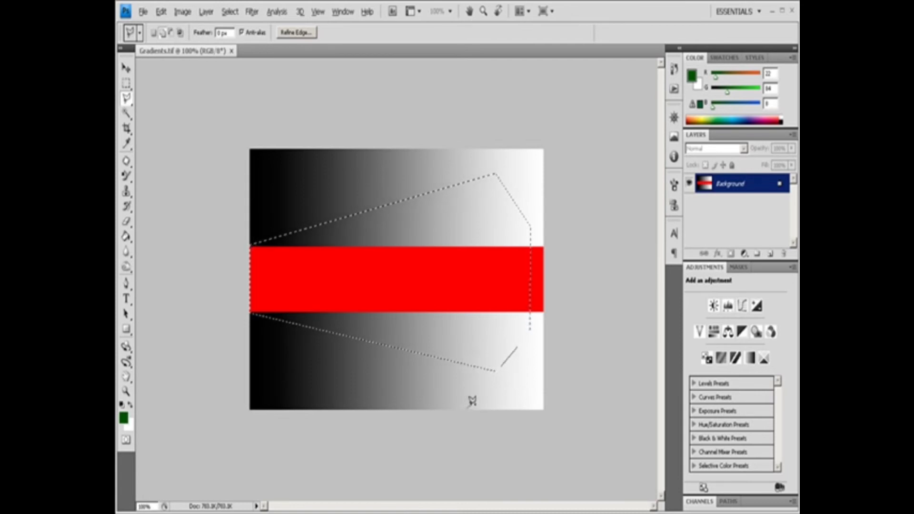
{"action": "left_click", "coordinate": [507, 365]}
{"action": "left_click", "coordinate": [507, 411]}
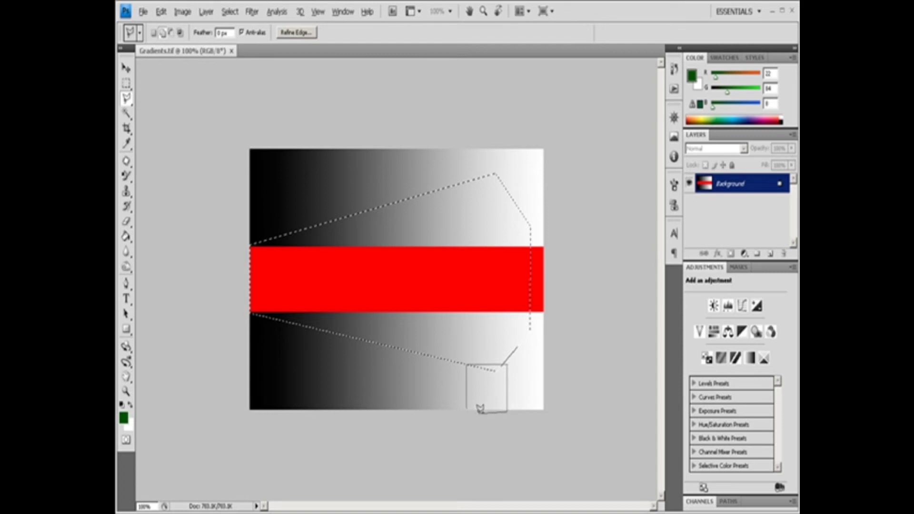
{"action": "left_click", "coordinate": [468, 406]}
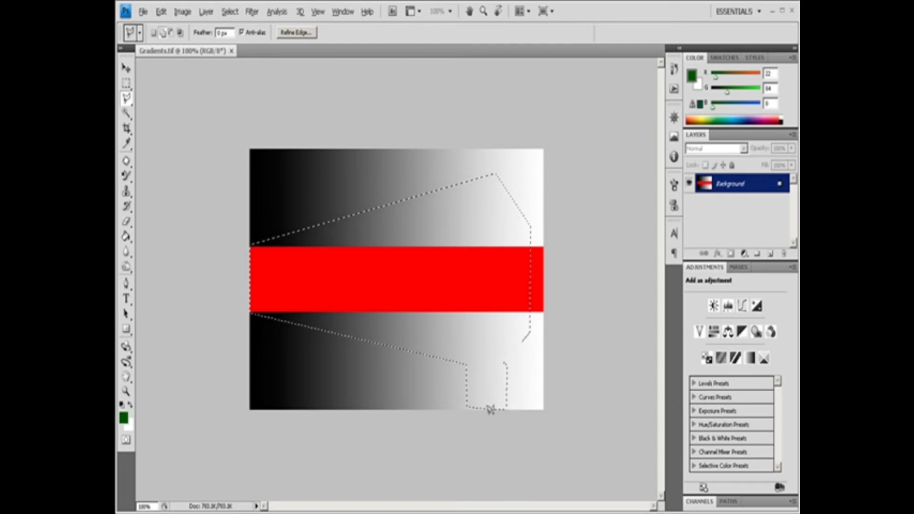
Add a matching four-sided extension to the selection, reaching up to the upper gradient's top edge
{"action": "left_click", "coordinate": [464, 183]}
{"action": "left_click", "coordinate": [464, 151]}
{"action": "left_click", "coordinate": [498, 151]}
{"action": "left_click", "coordinate": [499, 178]}
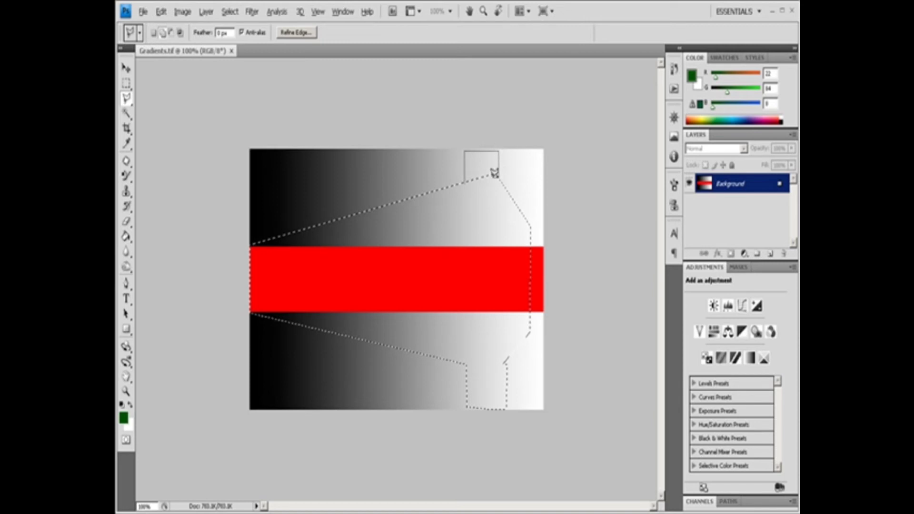
{"action": "left_click", "coordinate": [465, 182]}
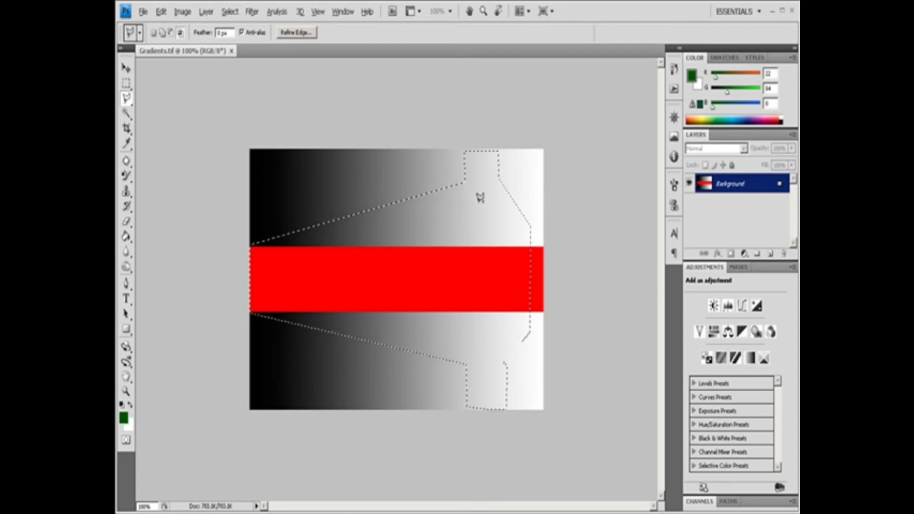
Subtract a six-sided polygon from the wide end of the selection, spanning the red stripe and parts of both gradients
{"action": "left_click", "coordinate": [514, 200], "text": "alt"}
{"action": "left_click", "coordinate": [466, 221]}
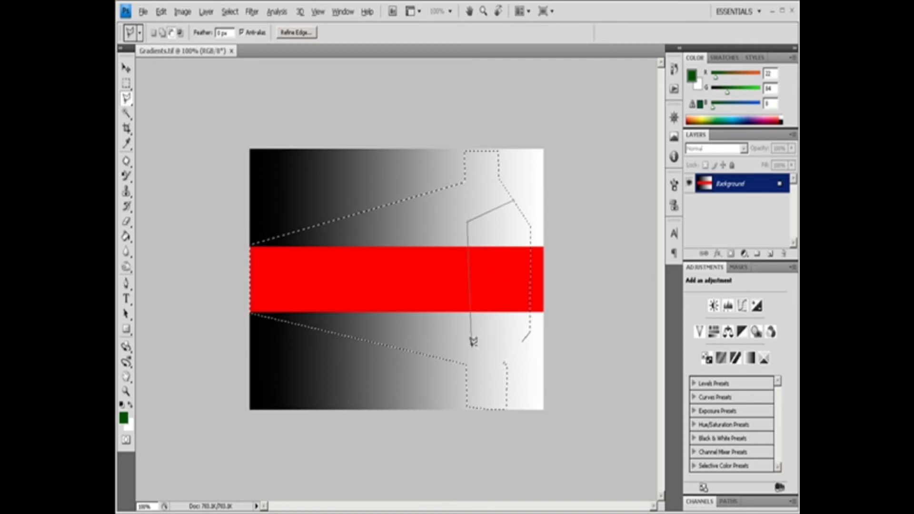
{"action": "left_click", "coordinate": [467, 346]}
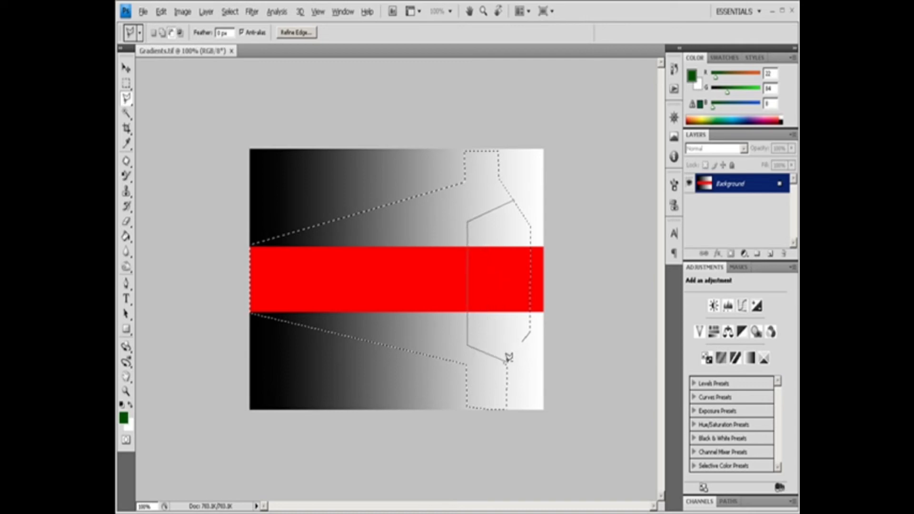
{"action": "left_click", "coordinate": [505, 363]}
{"action": "left_click", "coordinate": [530, 331]}
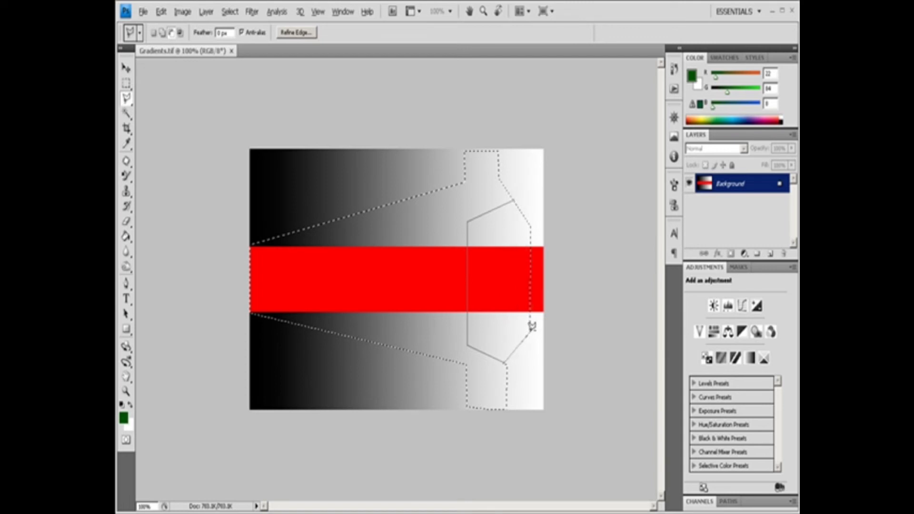
{"action": "left_click", "coordinate": [530, 225]}
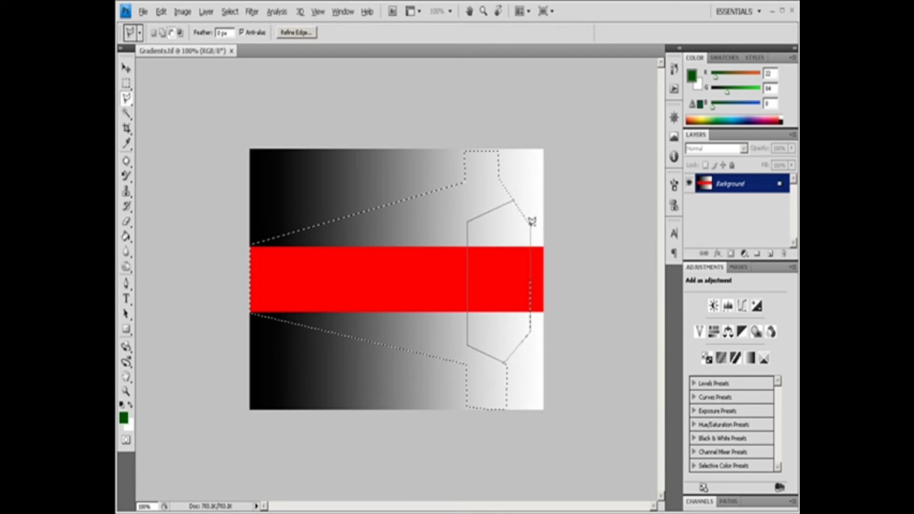
{"action": "left_click", "coordinate": [516, 197]}
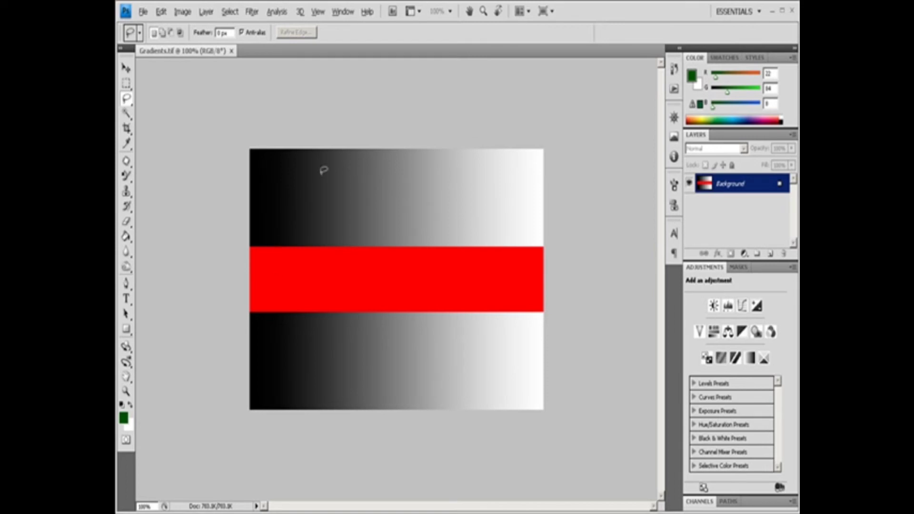
Draw a freeform Lasso selection across the upper gradient and red stripe, and switch from subtract to intersect selection mode
{"action": "mouse_move", "coordinate": [289, 203]}
{"action": "left_mouse_down"}
{"action": "mouse_move", "coordinate": [331, 191]}
{"action": "mouse_move", "coordinate": [327, 204]}
{"action": "mouse_move", "coordinate": [373, 196]}
{"action": "mouse_move", "coordinate": [419, 173]}
{"action": "mouse_move", "coordinate": [498, 181]}
{"action": "mouse_move", "coordinate": [520, 217]}
{"action": "mouse_move", "coordinate": [433, 245]}
{"action": "mouse_move", "coordinate": [401, 328]}
{"action": "mouse_move", "coordinate": [350, 304]}
{"action": "mouse_move", "coordinate": [285, 230]}
{"action": "mouse_move", "coordinate": [290, 197]}
{"action": "left_mouse_up"}
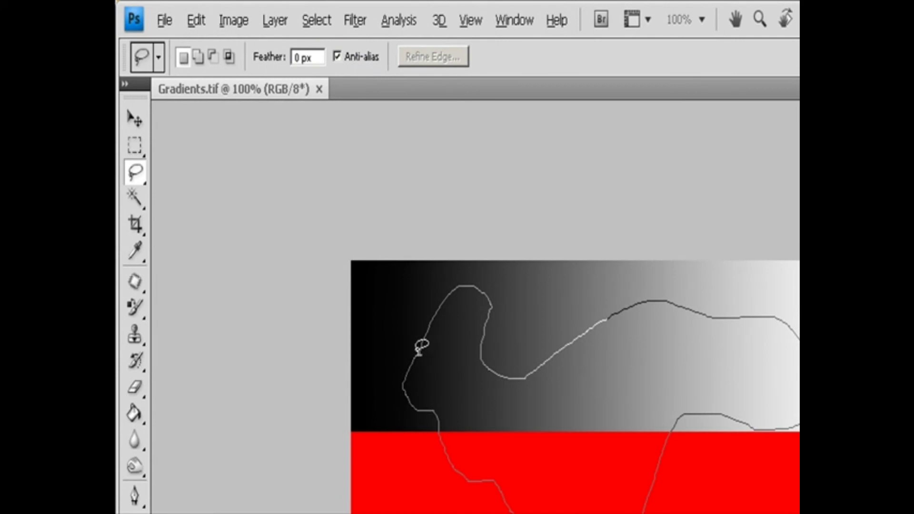
{"action": "left_click_drag", "start_coordinate": [418, 353], "coordinate": [420, 353]}
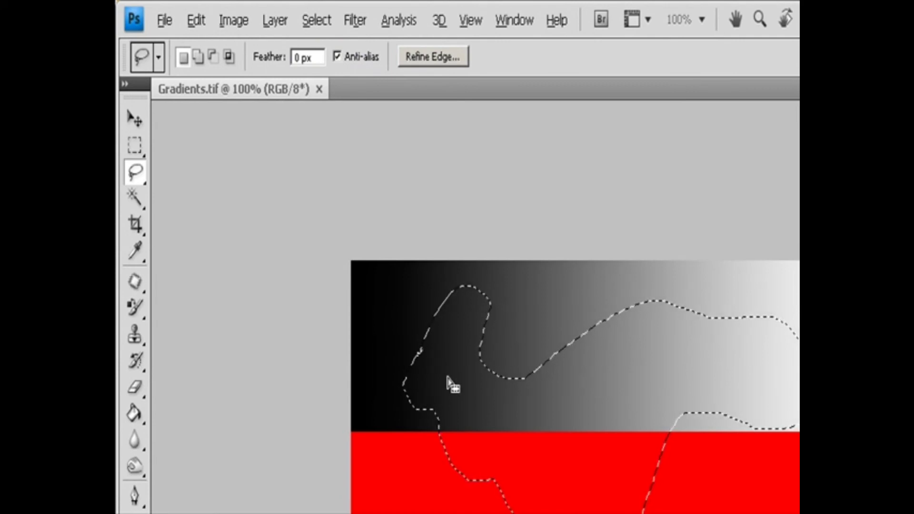
{"action": "left_click", "coordinate": [213, 58]}
{"action": "left_click", "coordinate": [229, 57]}
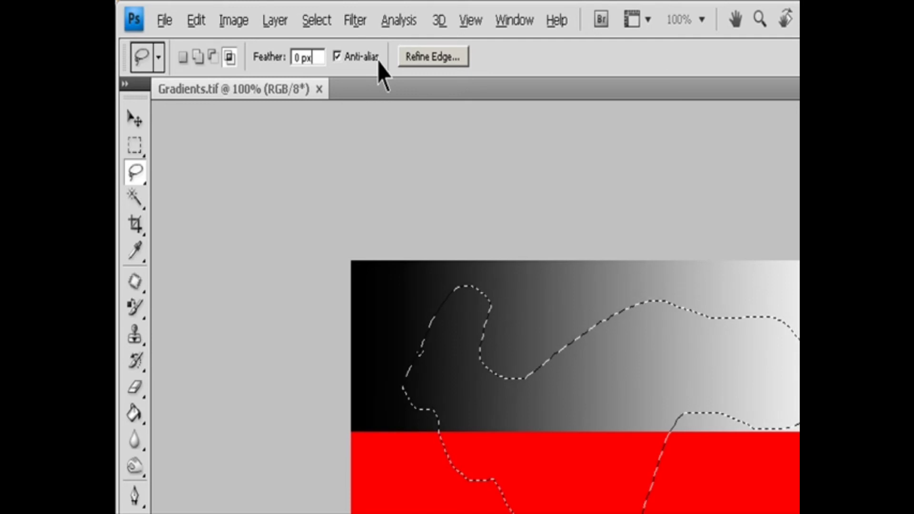
Clear the lasso selection with an empty intersection, undo that, and try the temporary add-to-selection mode
{"action": "left_click", "coordinate": [298, 259]}
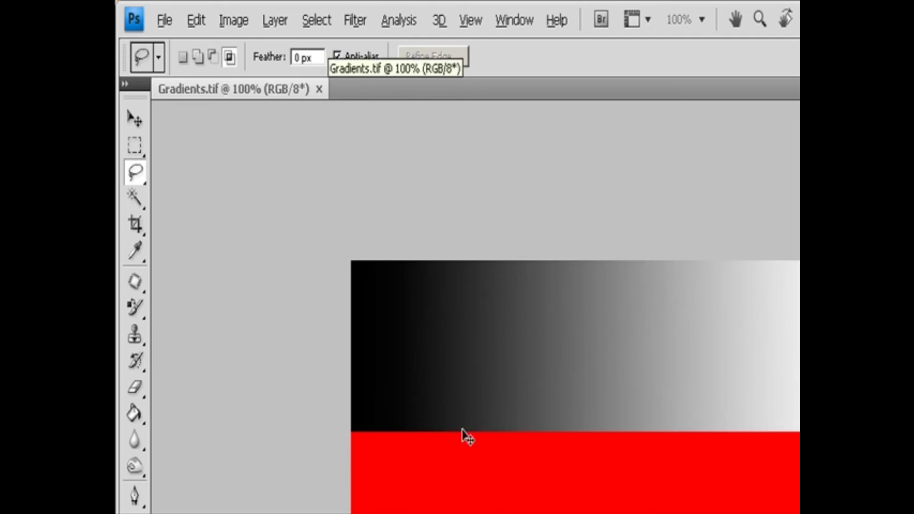
{"action": "key", "text": "ctrl+z"}
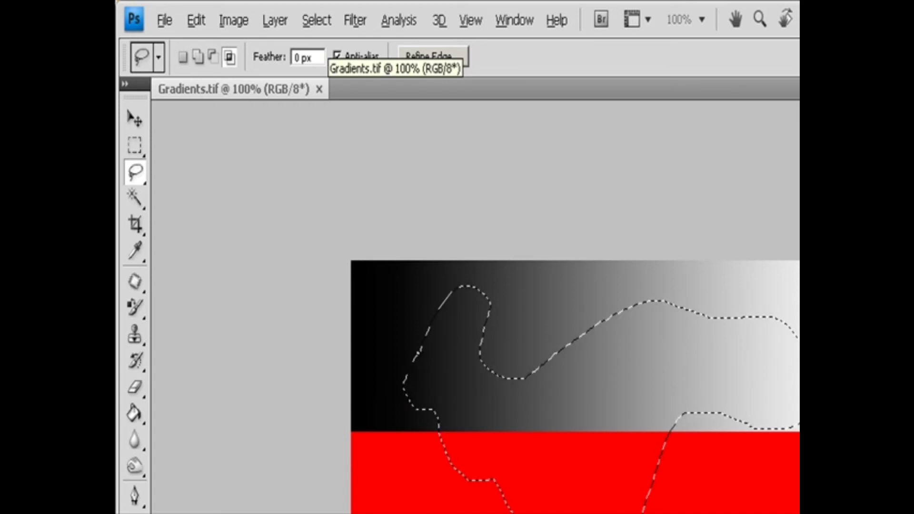
{"action": "key", "text": "shift"}
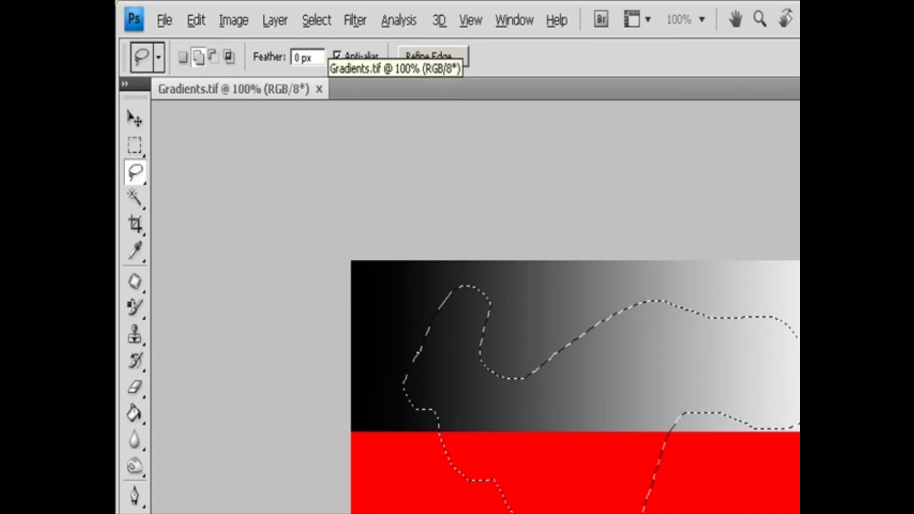
Subtract two freehand areas from the lasso selection, one in the red stripe and one at the upper gradient's light end
{"action": "key", "text": "alt"}
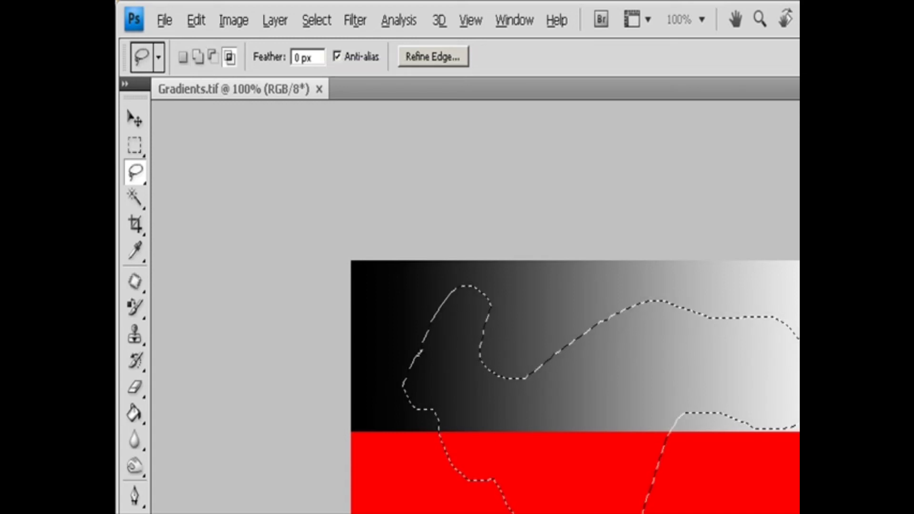
{"action": "mouse_move", "coordinate": [661, 460]}
{"action": "left_mouse_down"}
{"action": "mouse_move", "coordinate": [599, 459]}
{"action": "mouse_move", "coordinate": [585, 506]}
{"action": "mouse_move", "coordinate": [685, 513]}
{"action": "mouse_move", "coordinate": [661, 460]}
{"action": "left_mouse_up"}
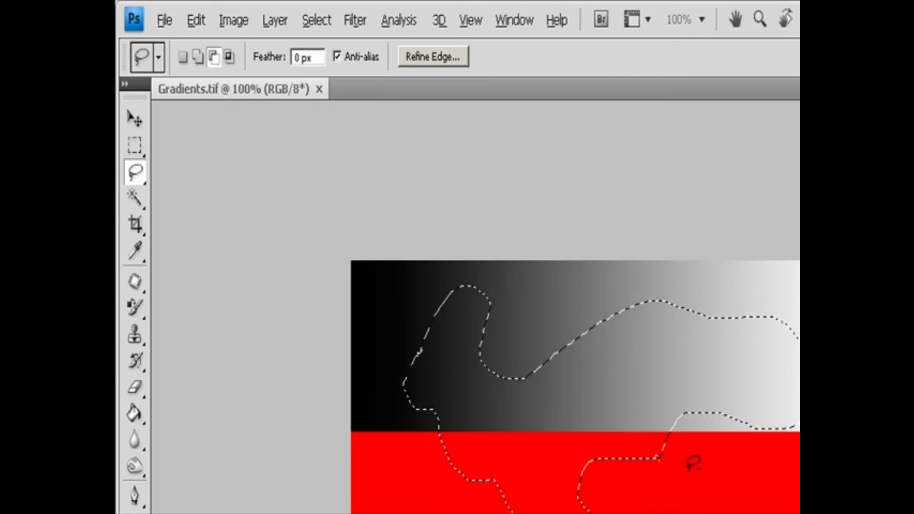
{"action": "mouse_move", "coordinate": [758, 299]}
{"action": "left_mouse_down"}
{"action": "mouse_move", "coordinate": [736, 422]}
{"action": "mouse_move", "coordinate": [799, 362]}
{"action": "mouse_move", "coordinate": [779, 299]}
{"action": "mouse_move", "coordinate": [758, 299]}
{"action": "left_mouse_up"}
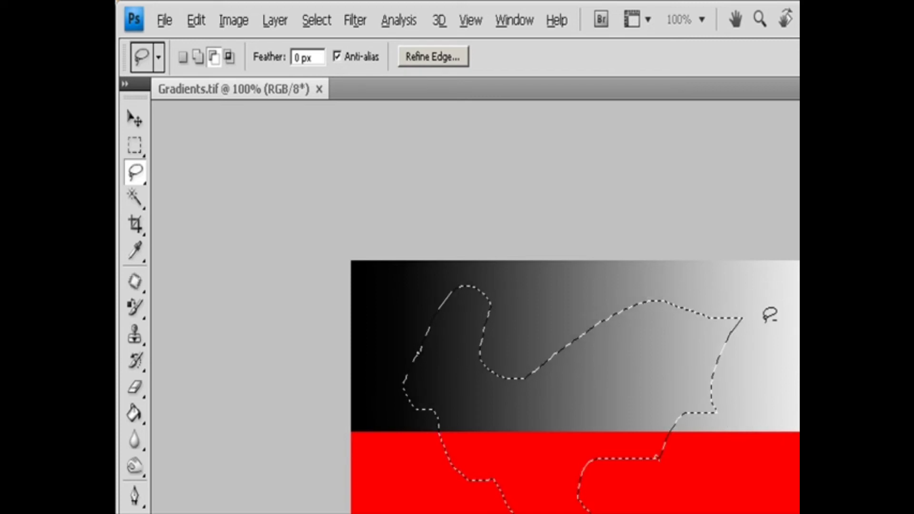
Try intersecting the lasso selection with a narrow freehand area in the upper gradient, and undo the intersection
{"action": "key", "text": "shift+alt"}
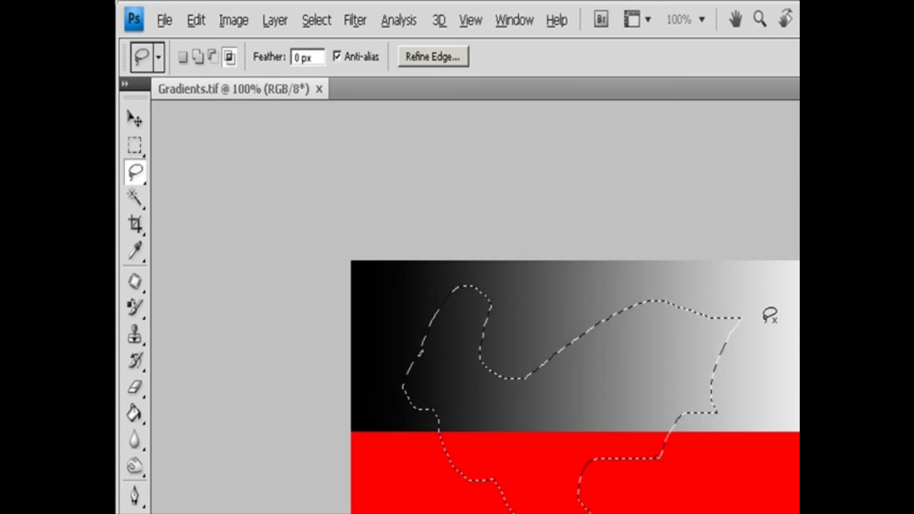
{"action": "mouse_move", "coordinate": [707, 295]}
{"action": "left_mouse_down"}
{"action": "mouse_move", "coordinate": [694, 337]}
{"action": "mouse_move", "coordinate": [757, 502]}
{"action": "mouse_move", "coordinate": [674, 400]}
{"action": "mouse_move", "coordinate": [702, 412]}
{"action": "left_mouse_up"}
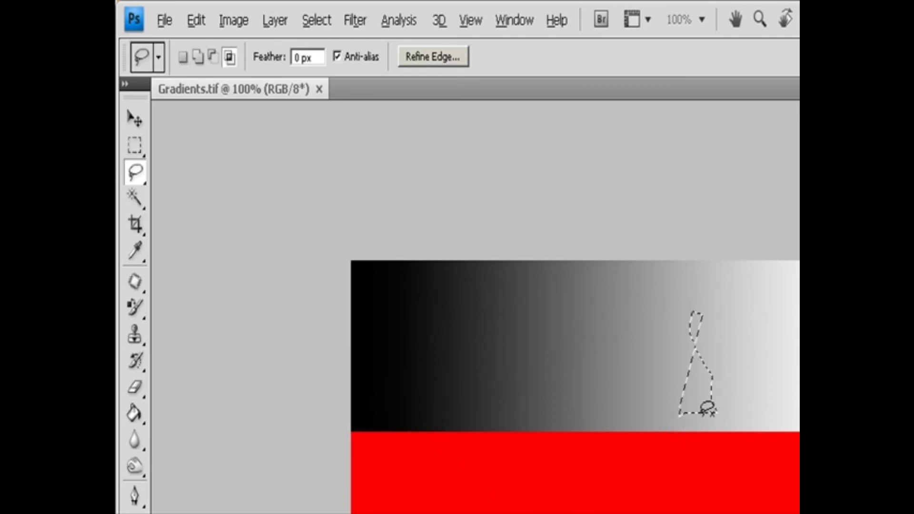
{"action": "key", "text": "ctrl+z"}
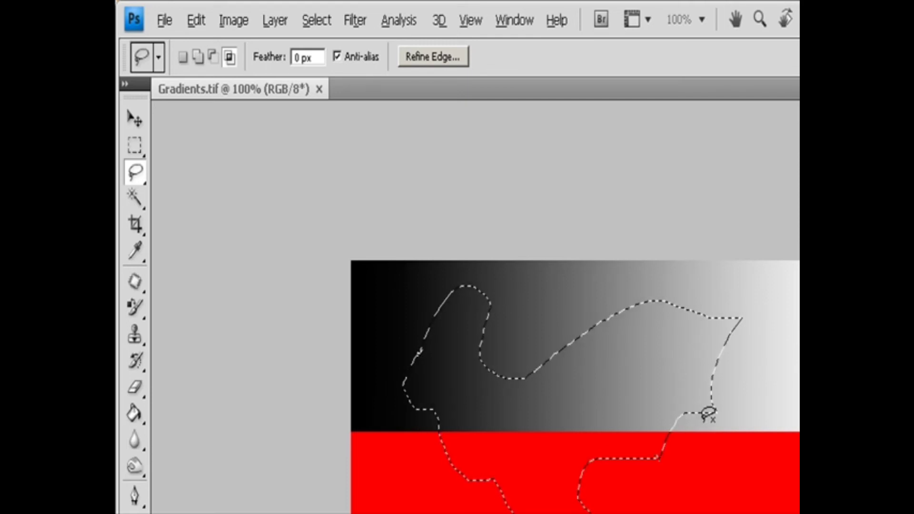
Delete the image content inside the lasso selection and deselect
{"action": "key", "text": "Delete"}
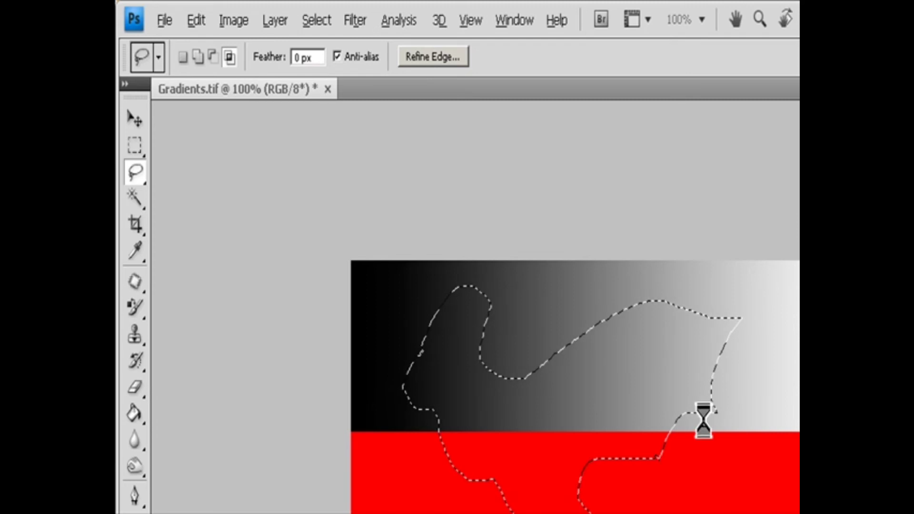
{"action": "key", "text": "ctrl+d"}
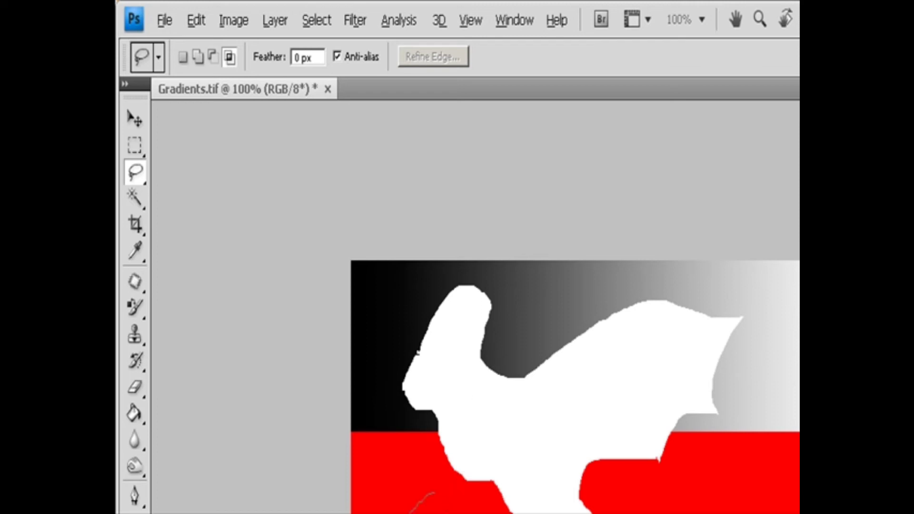
Select a freehand area over the lower gradient's dark end, feather it 7.9 px with Refine Edge, and delete its contents
{"action": "left_click_drag", "start_coordinate": [471, 513], "coordinate": [431, 491]}
{"action": "left_click", "coordinate": [433, 57]}
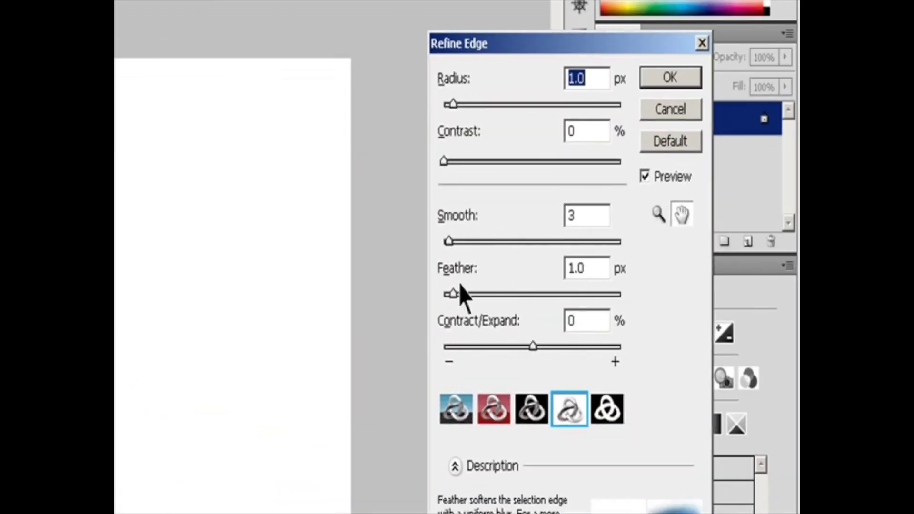
{"action": "left_click_drag", "start_coordinate": [618, 359], "coordinate": [672, 364]}
{"action": "left_click_drag", "start_coordinate": [507, 299], "coordinate": [504, 297]}
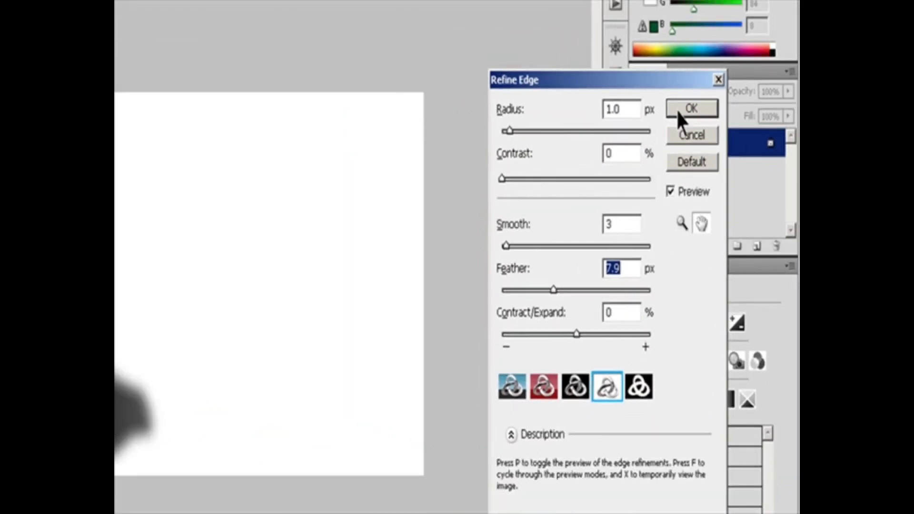
{"action": "left_click", "coordinate": [670, 77]}
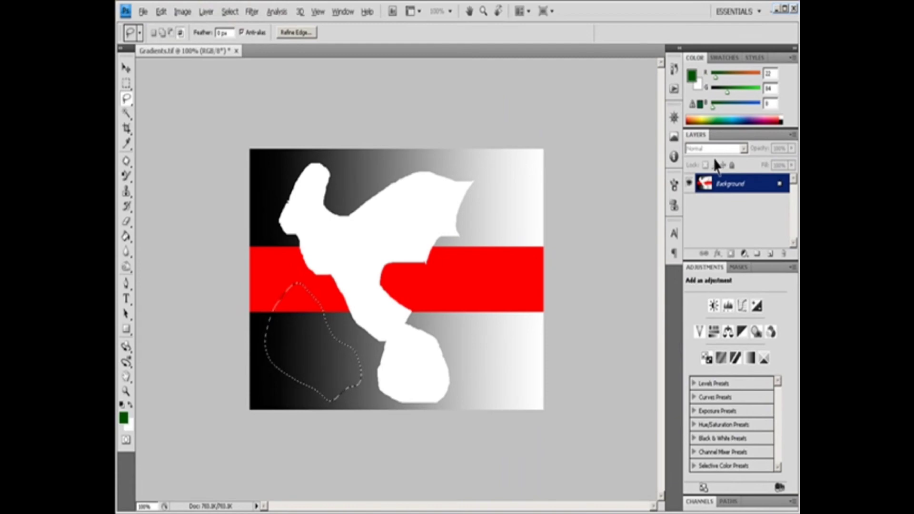
{"action": "key", "text": "Delete"}
{"action": "key", "text": "ctrl+d"}
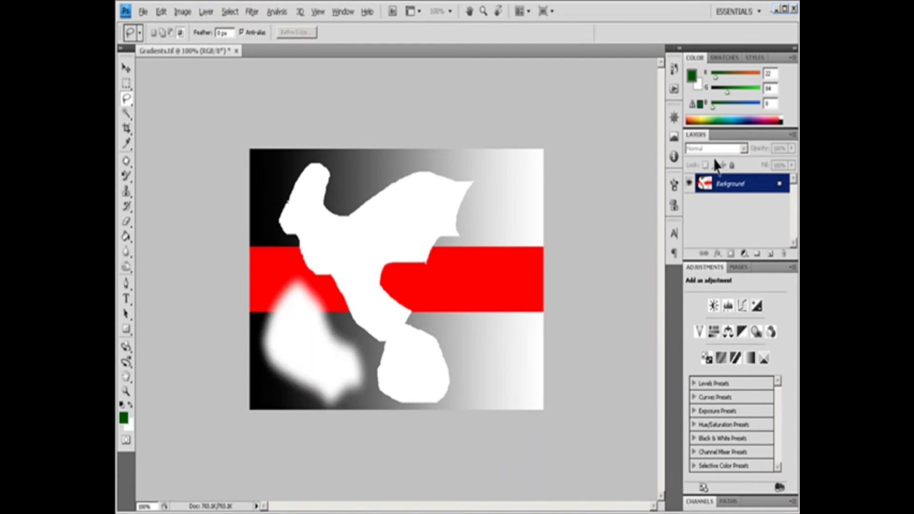
Step back through the history to undo both lasso deletions and restore the original gradient image
{"action": "key", "text": "ctrl+alt+z"}
{"action": "key", "text": "ctrl+alt+z"}
{"action": "key", "text": "ctrl+alt+z"}
{"action": "key", "text": "ctrl+alt+z"}
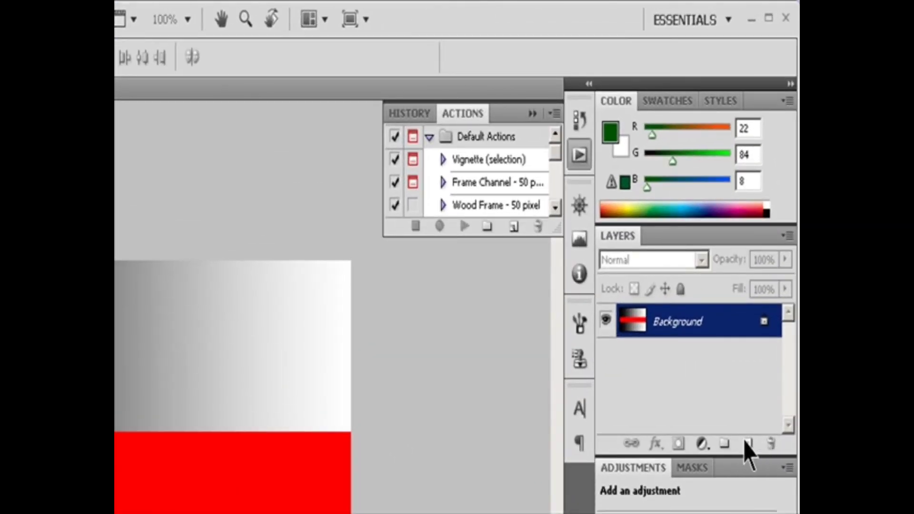
Add a new layer with no color label, Normal mode and 100% opacity, reviewing the color, mode and opacity choices
{"action": "left_click", "coordinate": [788, 235]}
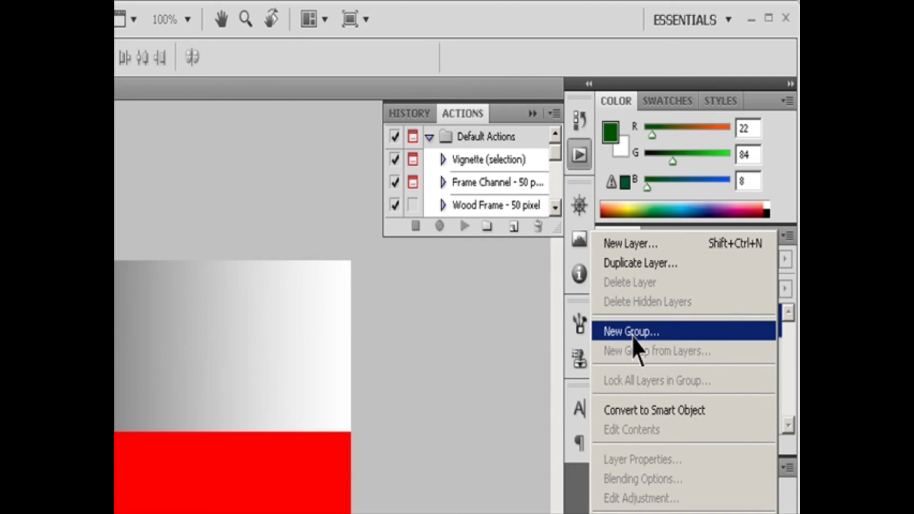
{"action": "left_click", "coordinate": [634, 244]}
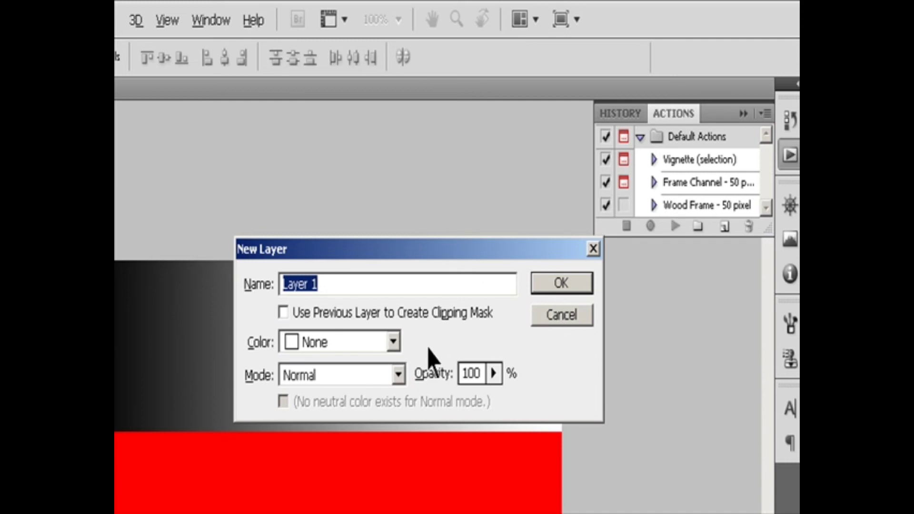
{"action": "left_click", "coordinate": [396, 347]}
{"action": "left_click", "coordinate": [398, 349]}
{"action": "left_click", "coordinate": [400, 372]}
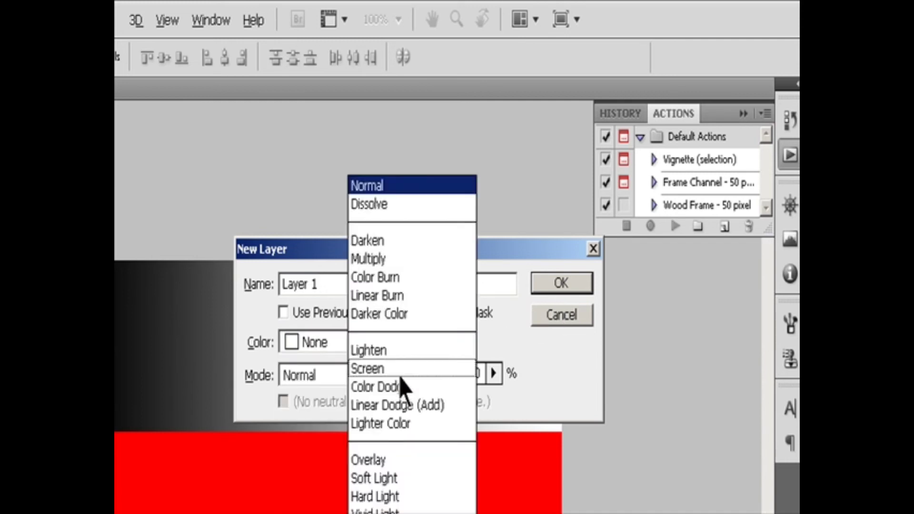
{"action": "left_click", "coordinate": [496, 375]}
{"action": "left_click", "coordinate": [496, 374]}
{"action": "left_click", "coordinate": [555, 318]}
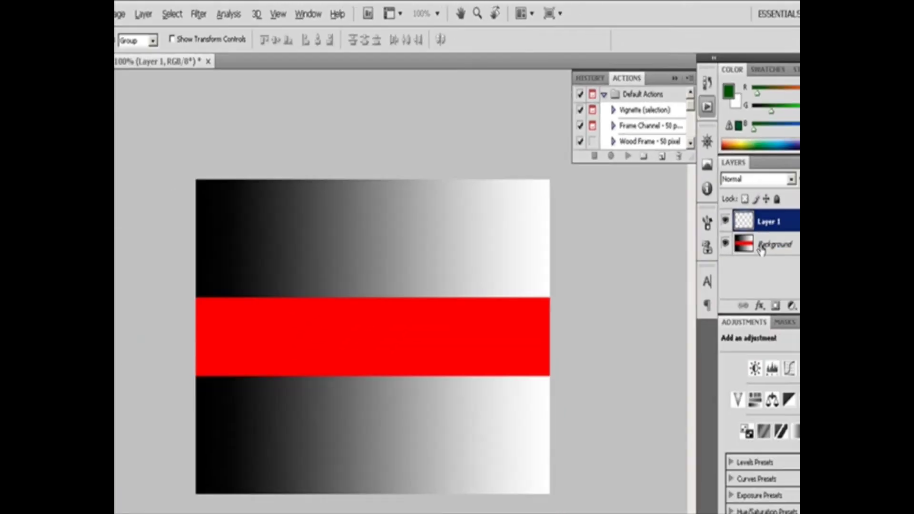
Select the Background layer and convert it into a regular editable layer
{"action": "left_click", "coordinate": [761, 247]}
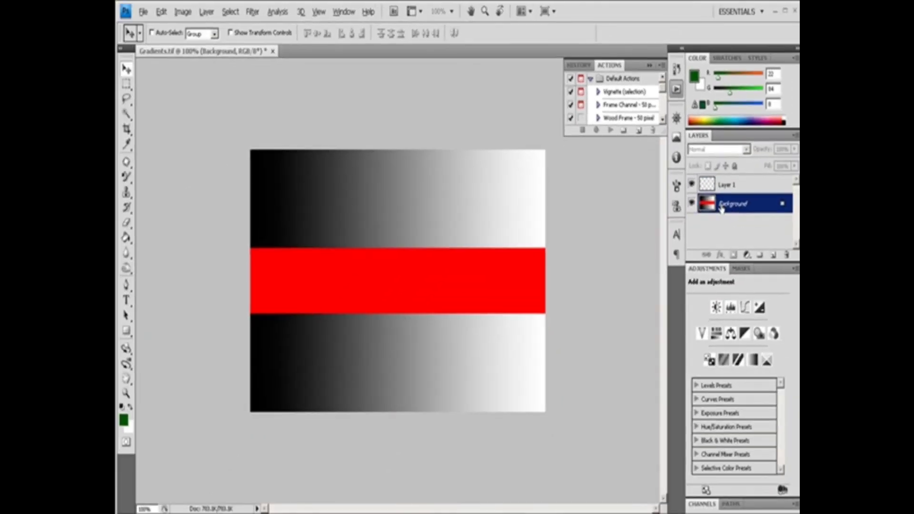
{"action": "double_click", "coordinate": [722, 209], "text": "alt"}
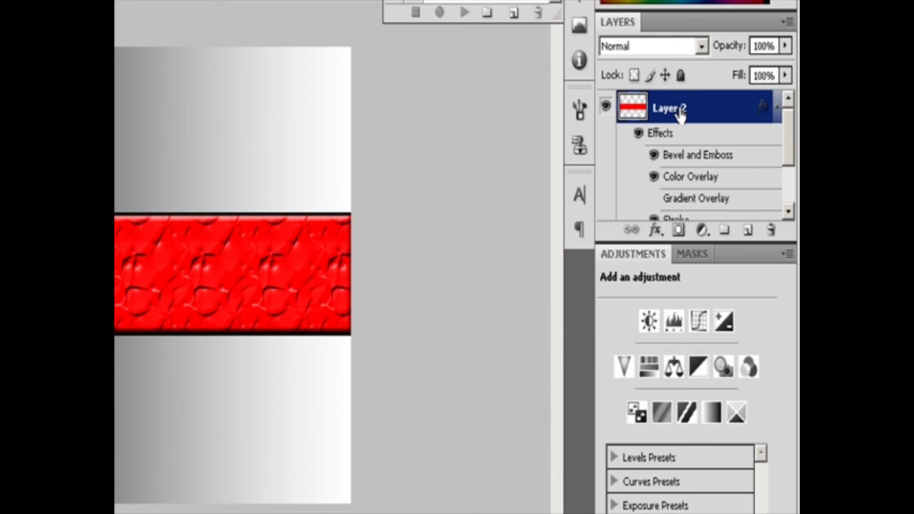
Duplicate Layer 2, the textured red stripe, together with its layer effects
{"action": "left_click_drag", "start_coordinate": [681, 114], "coordinate": [749, 234]}
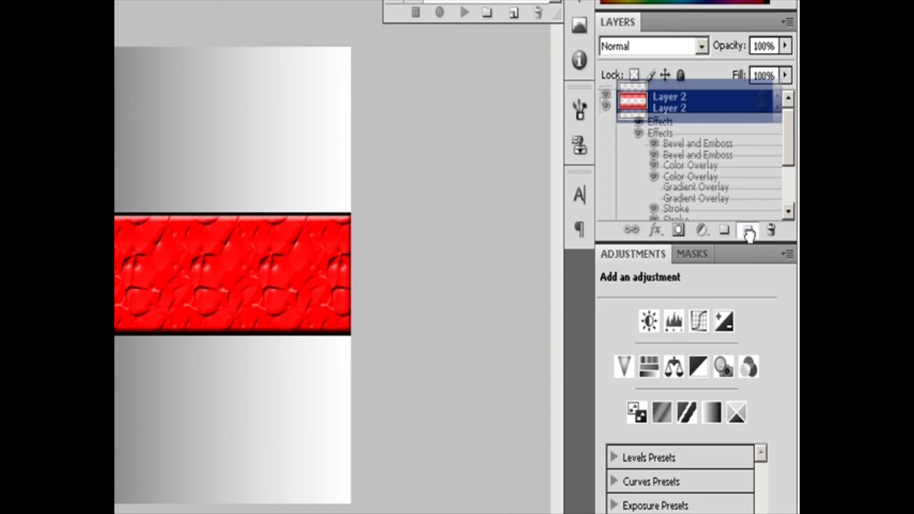
{"action": "left_click_drag", "start_coordinate": [749, 234], "coordinate": [748, 232]}
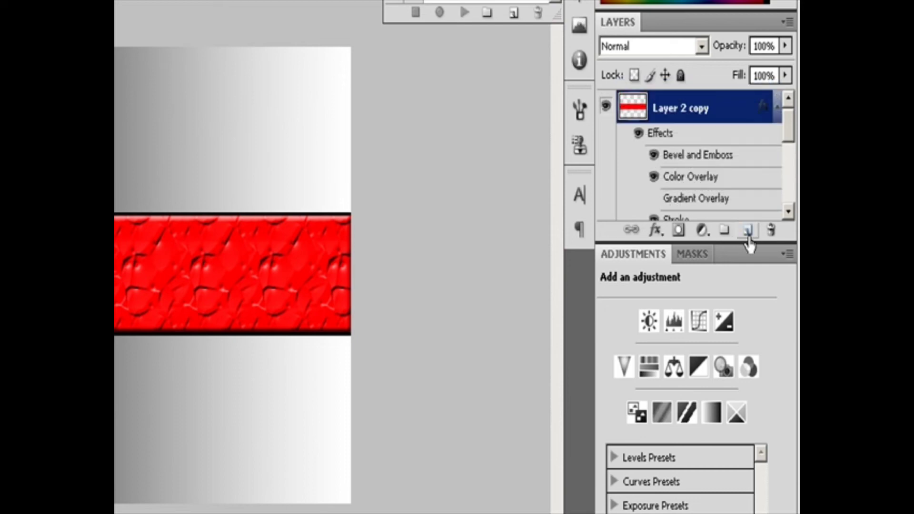
{"action": "mouse_move", "coordinate": [786, 138]}
{"action": "left_mouse_down"}
{"action": "mouse_move", "coordinate": [794, 186]}
{"action": "mouse_move", "coordinate": [788, 157]}
{"action": "left_mouse_up"}
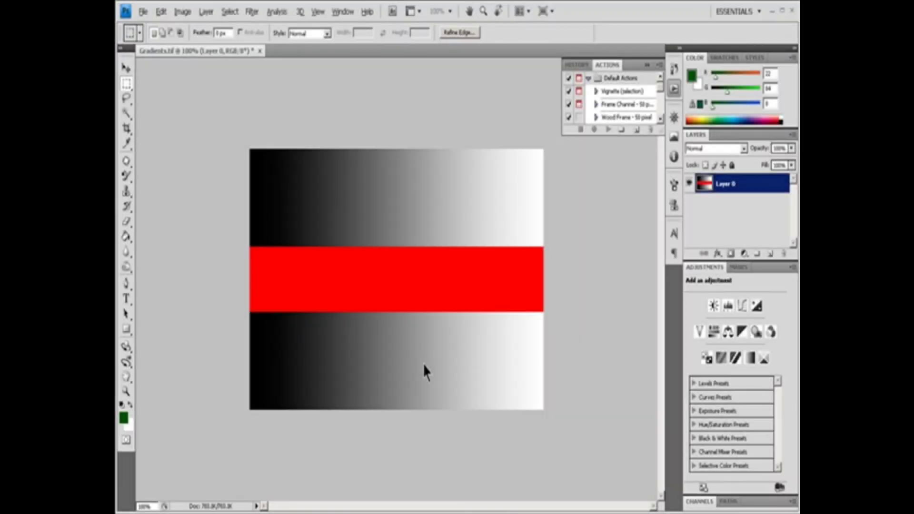
Cut the selected red stripe out of Layer 0 onto its own new layer
{"action": "key", "text": "ctrl+h"}
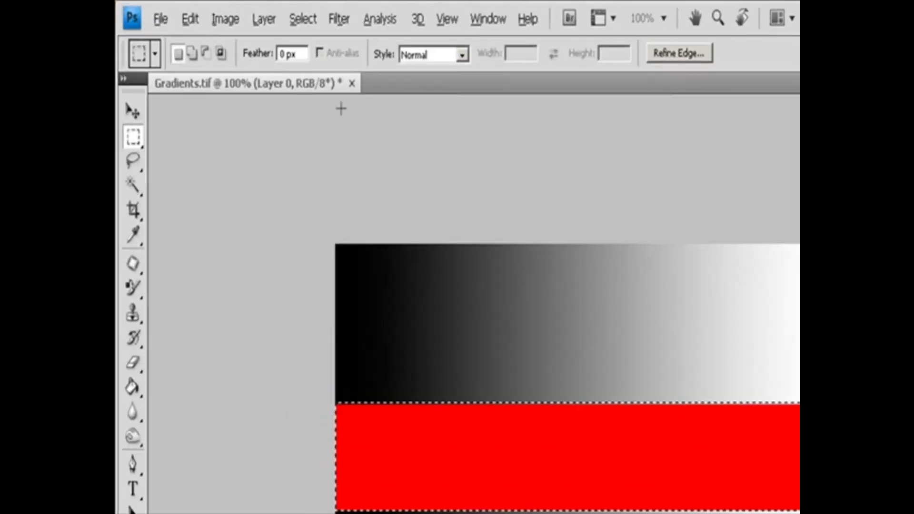
{"action": "left_click", "coordinate": [206, 11]}
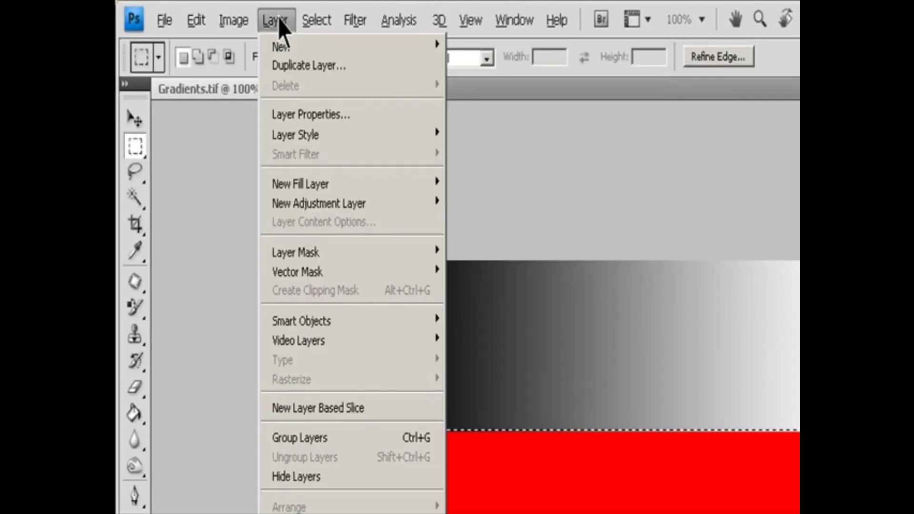
{"action": "mouse_move", "coordinate": [291, 52]}
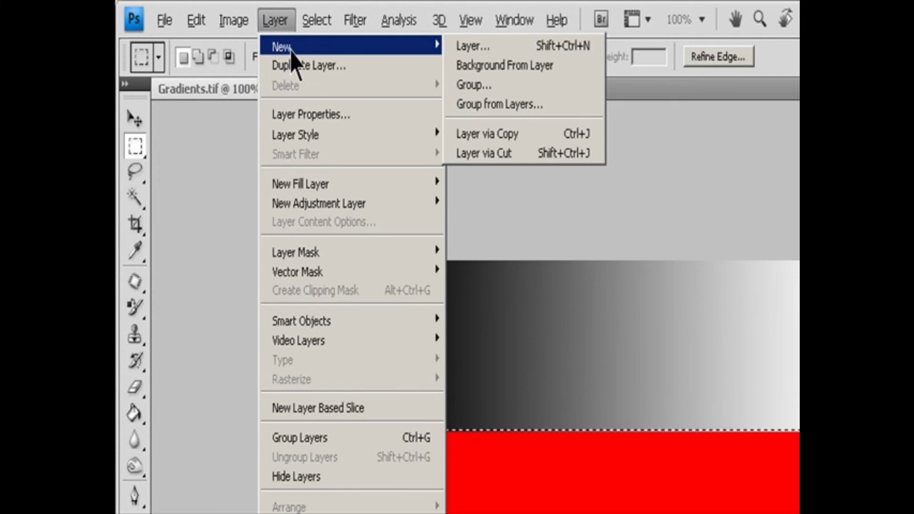
{"action": "left_click", "coordinate": [508, 154]}
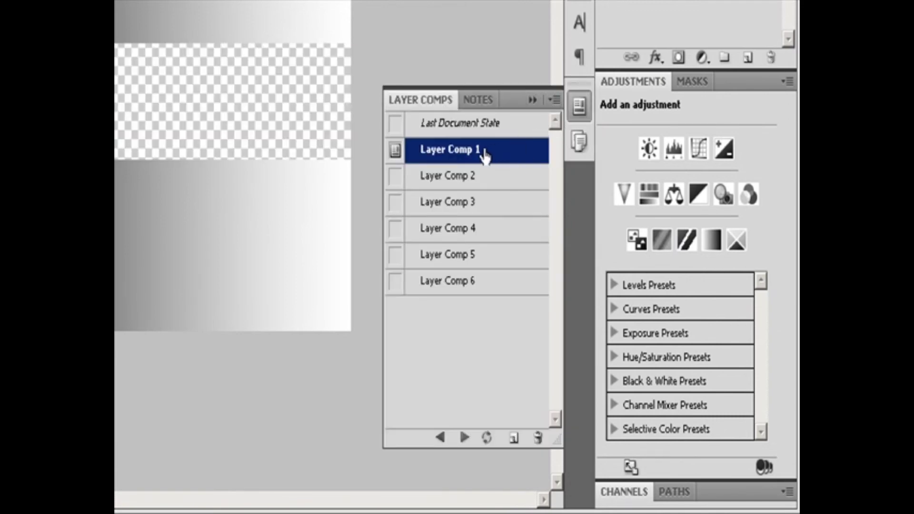
Select and apply Layer Comp 2 in the gradient document
{"action": "left_click", "coordinate": [456, 182]}
{"action": "left_click", "coordinate": [396, 177]}
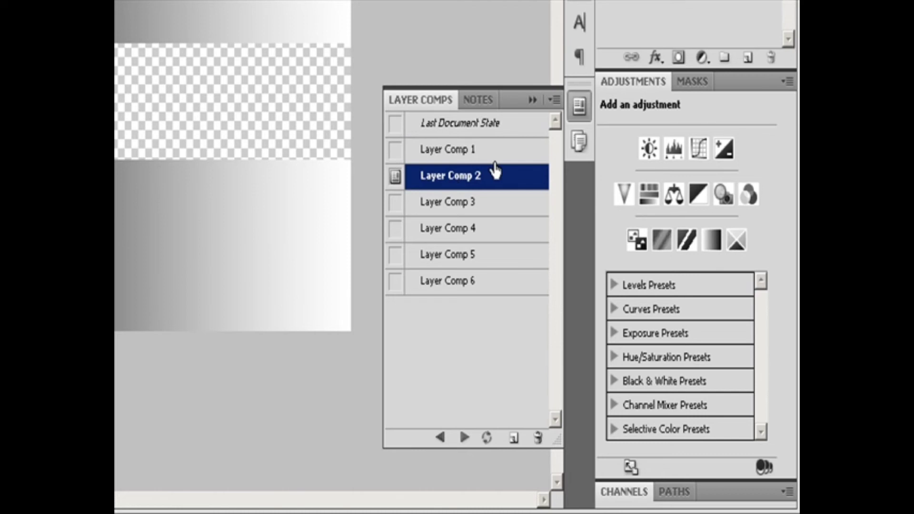
{"action": "left_click", "coordinate": [555, 100]}
{"action": "left_click", "coordinate": [602, 196]}
Go back to Layer Comp 1 and cycle forward one comp at a time to Layer Comp 5
{"action": "left_click", "coordinate": [440, 437]}
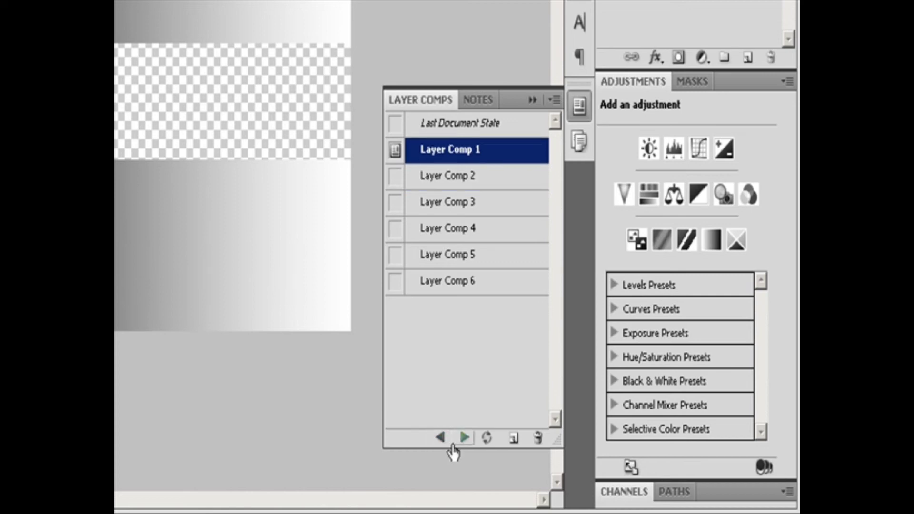
{"action": "left_click", "coordinate": [465, 438]}
{"action": "left_click", "coordinate": [465, 438]}
{"action": "left_click", "coordinate": [465, 438]}
{"action": "left_click", "coordinate": [465, 438]}
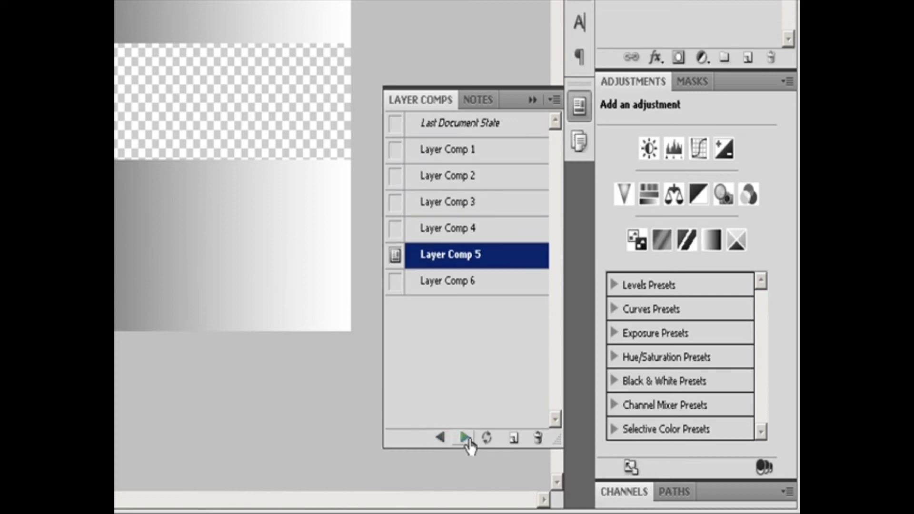
Select Layer Comps 2, 3, 4 and 6 and cycle repeatedly through only those comps
{"action": "left_click", "coordinate": [433, 183]}
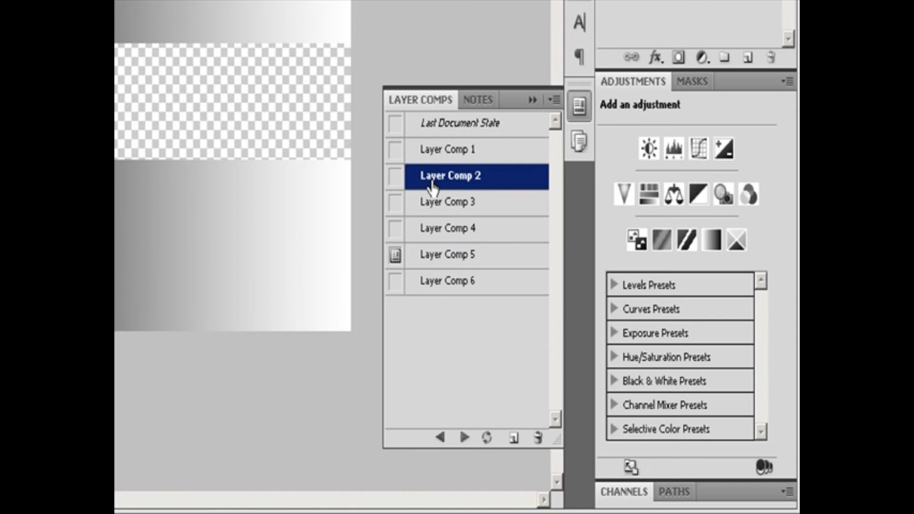
{"action": "left_click", "coordinate": [437, 235], "text": "shift"}
{"action": "left_click", "coordinate": [442, 284], "text": "ctrl"}
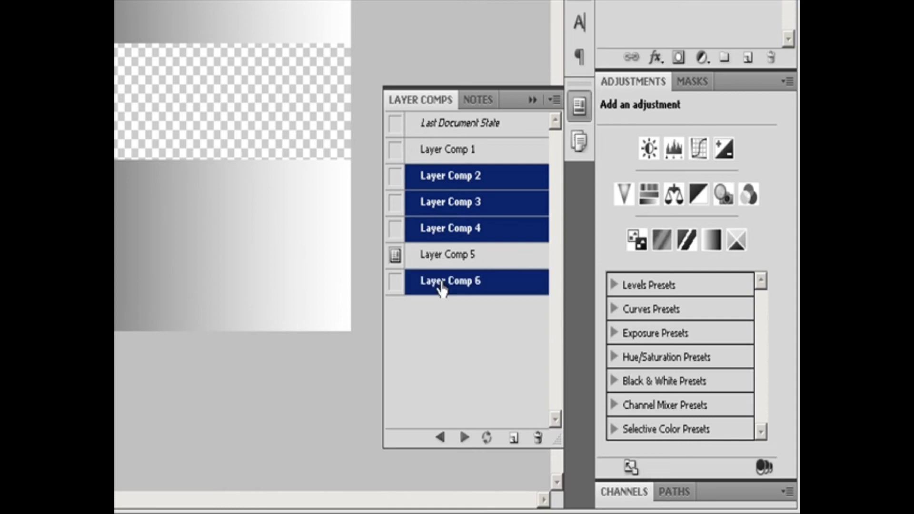
{"action": "left_click", "coordinate": [466, 438]}
{"action": "left_click", "coordinate": [465, 438]}
{"action": "left_click", "coordinate": [465, 438]}
{"action": "left_click", "coordinate": [464, 438]}
{"action": "left_click", "coordinate": [464, 438]}
{"action": "left_click", "coordinate": [464, 438]}
{"action": "left_click", "coordinate": [464, 438]}
{"action": "left_click", "coordinate": [464, 438]}
{"action": "left_click", "coordinate": [464, 438]}
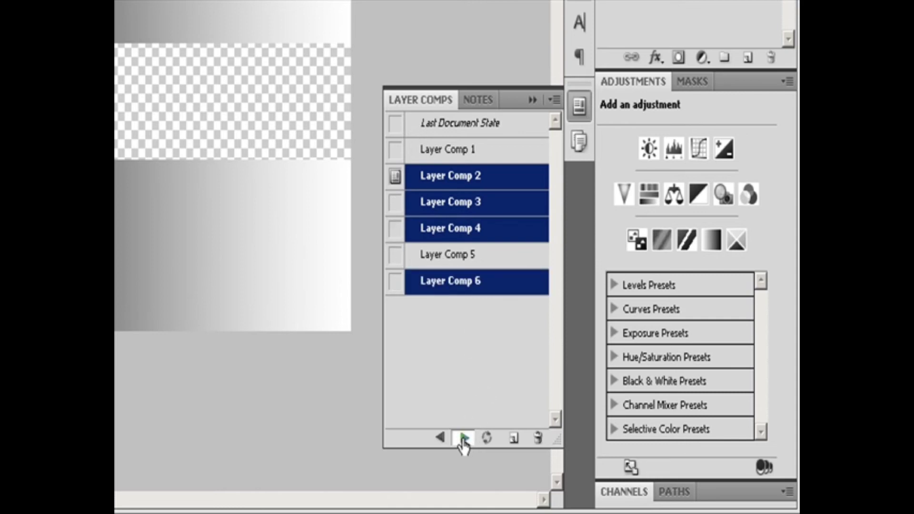
{"action": "left_click", "coordinate": [464, 438]}
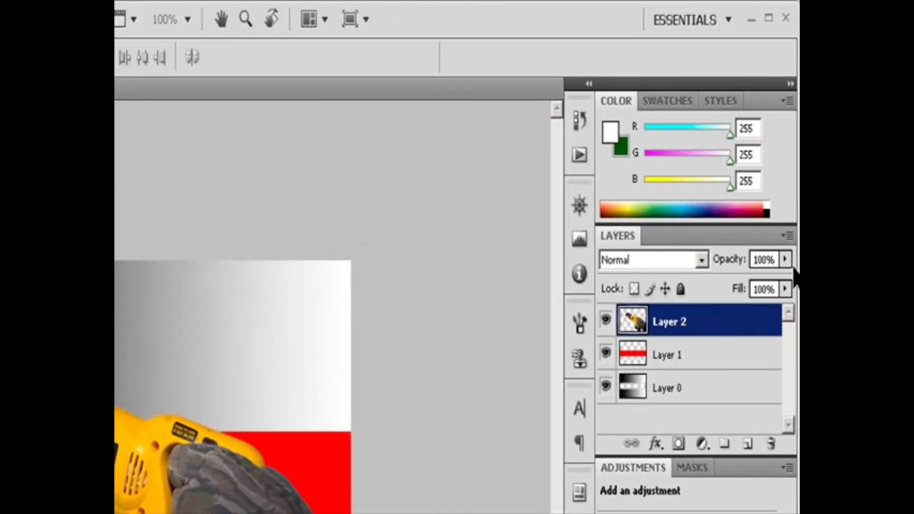
Lower the opacity of Layer 2 with the saw, and set the red stripe on Layer 1 to 20% opacity
{"action": "left_click", "coordinate": [785, 260]}
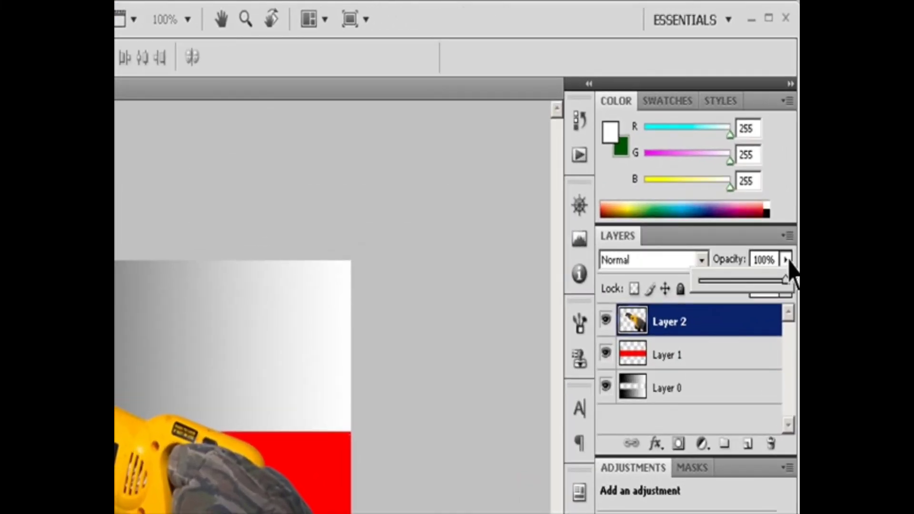
{"action": "left_click_drag", "start_coordinate": [786, 281], "coordinate": [700, 262]}
{"action": "left_click", "coordinate": [669, 359]}
{"action": "left_click", "coordinate": [785, 260]}
{"action": "type", "text": "10"}
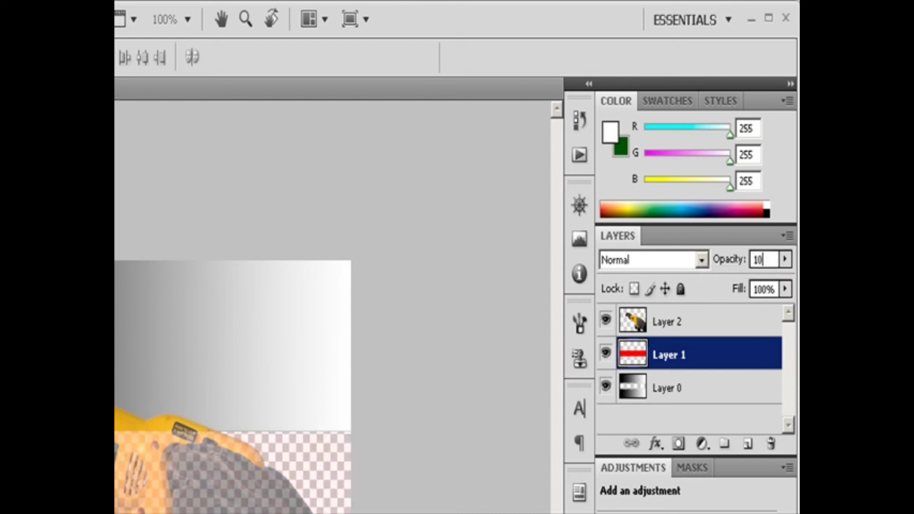
{"action": "key", "text": "BackSpace"}
{"action": "key", "text": "BackSpace"}
{"action": "type", "text": "20"}
Try Layer 0 at a reduced opacity of 74% and return it to 100%
{"action": "left_click", "coordinate": [674, 388]}
{"action": "left_click_drag", "start_coordinate": [787, 260], "coordinate": [764, 291]}
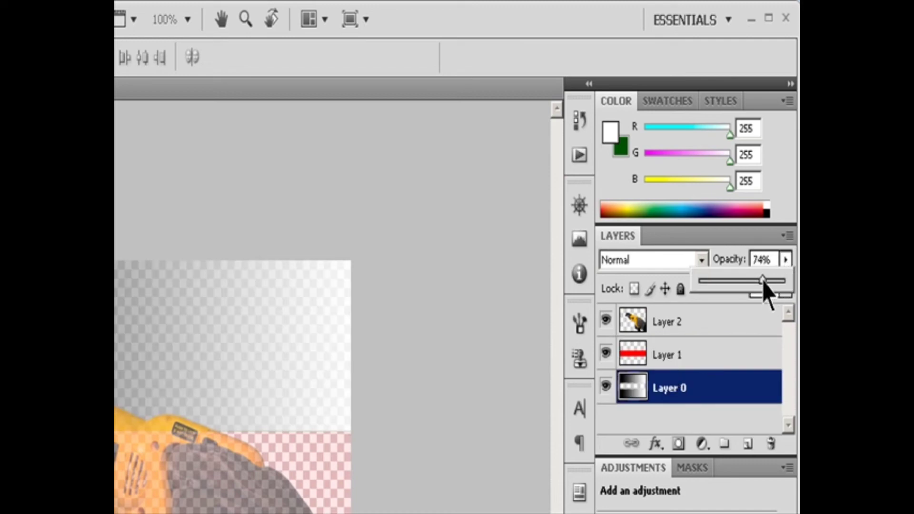
{"action": "left_click_drag", "start_coordinate": [764, 291], "coordinate": [786, 286]}
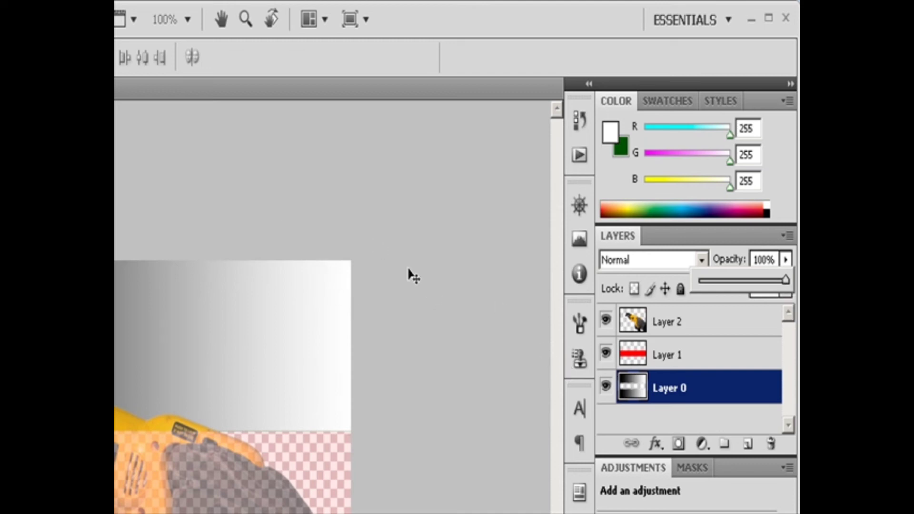
{"action": "left_click", "coordinate": [438, 328]}
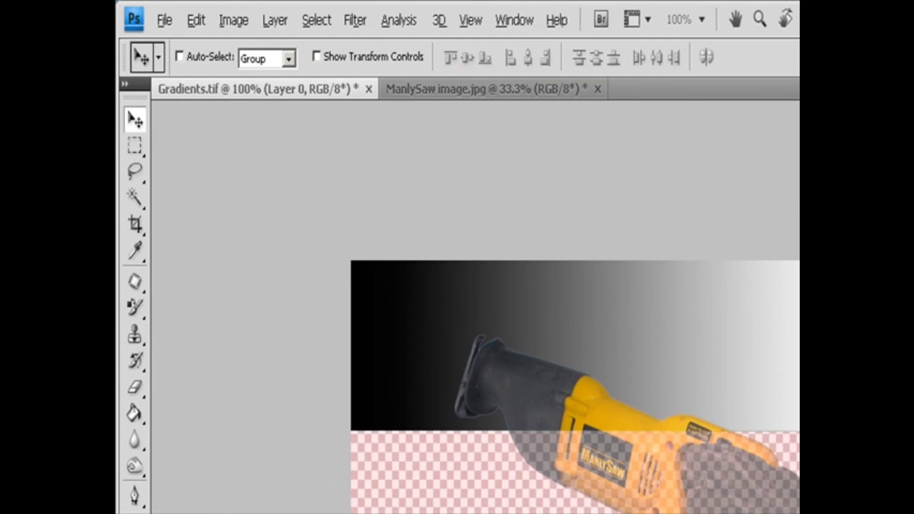
Set the opacity of Layer 0, the gradient, to 67% through its layer style blending options
{"action": "left_click", "coordinate": [276, 21]}
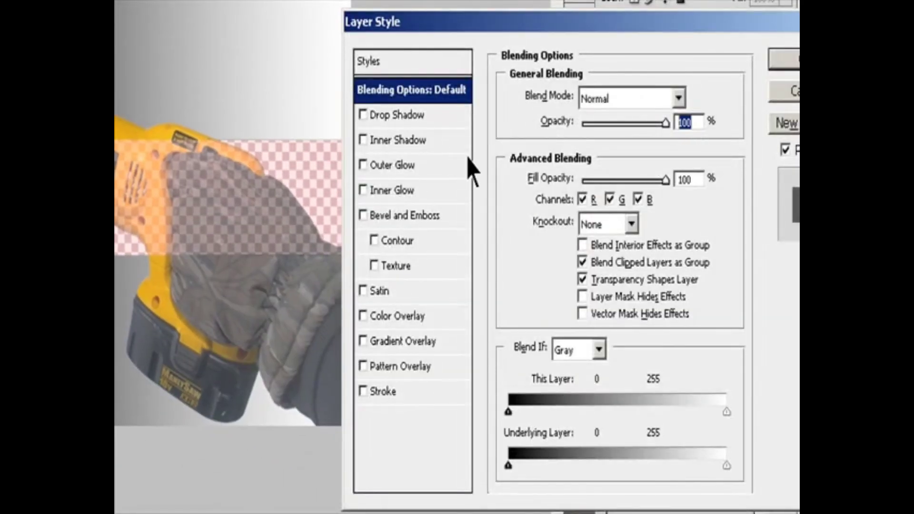
{"action": "type", "text": "67"}
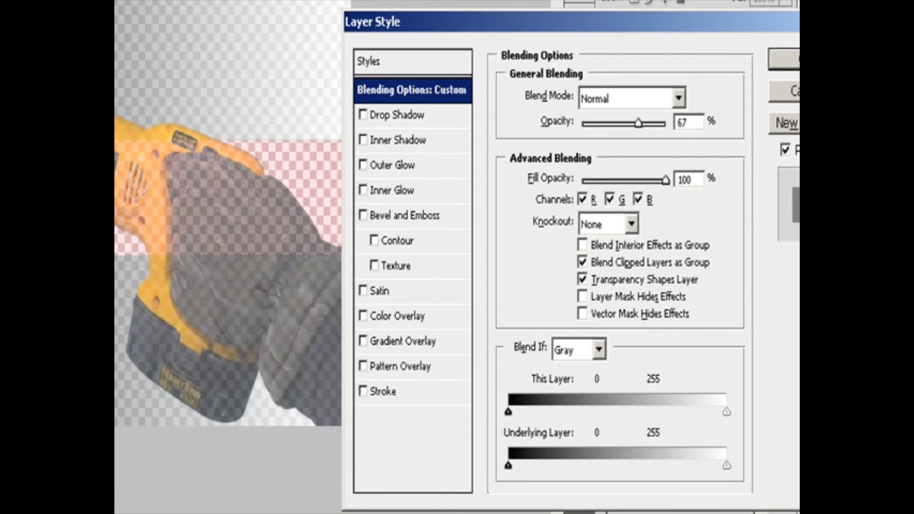
{"action": "key", "text": "Return"}
{"action": "left_click", "coordinate": [664, 36]}
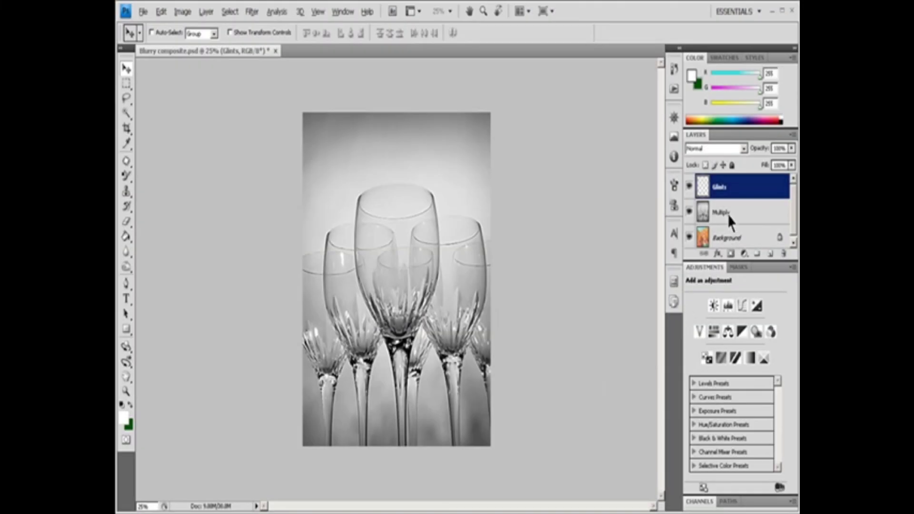
Set the wine-glass layer named Multiply to the Multiply blend mode through its layer style blending options
{"action": "left_click", "coordinate": [721, 212]}
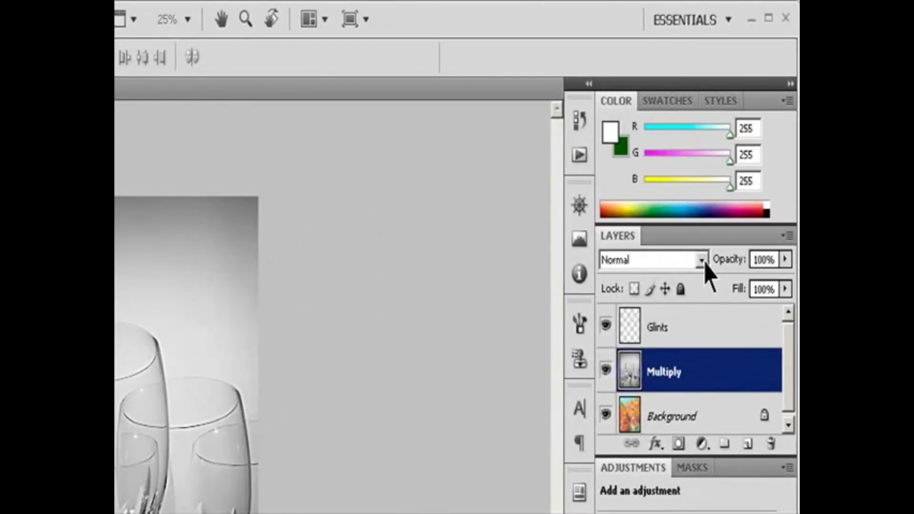
{"action": "left_click", "coordinate": [703, 263]}
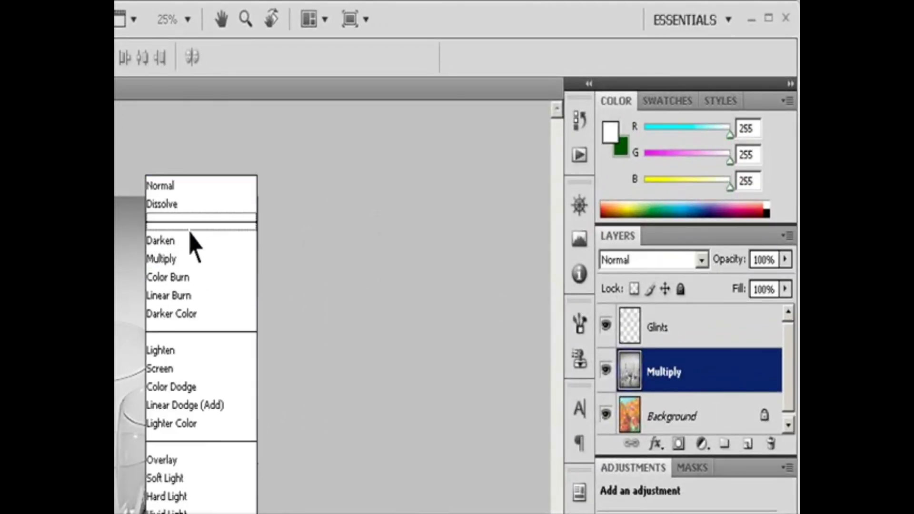
{"action": "left_click", "coordinate": [343, 270]}
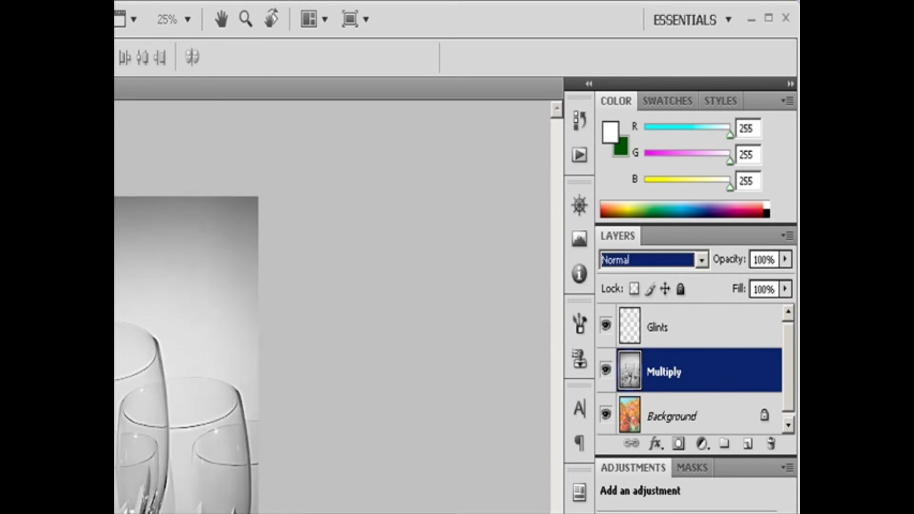
{"action": "key", "text": "Escape"}
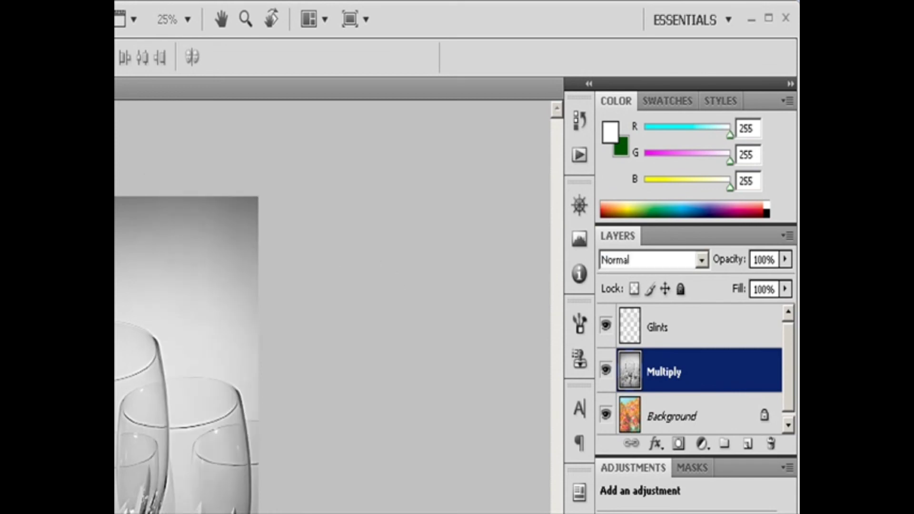
{"action": "double_click", "coordinate": [715, 371]}
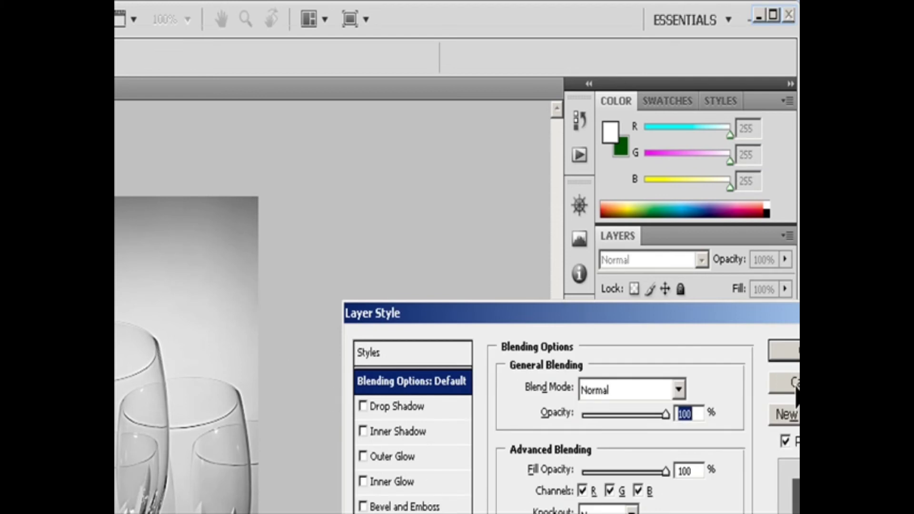
{"action": "left_click", "coordinate": [678, 390]}
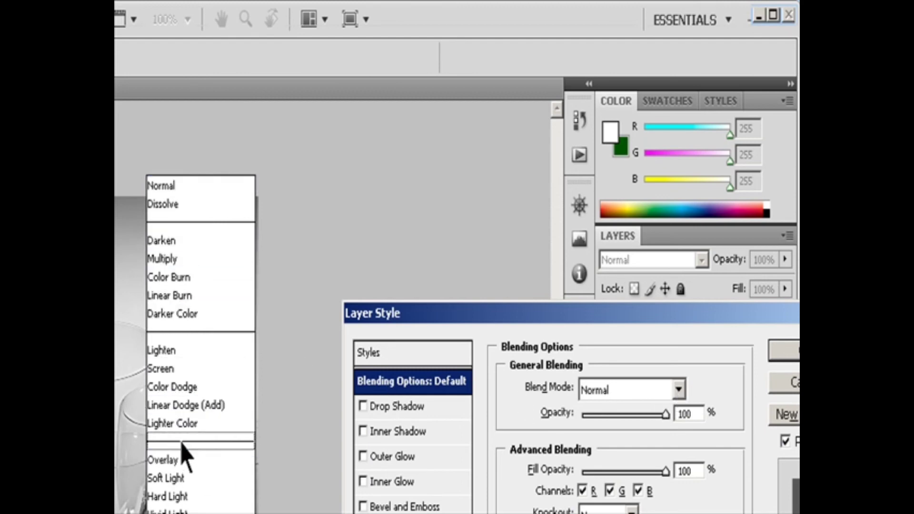
{"action": "left_click", "coordinate": [173, 260]}
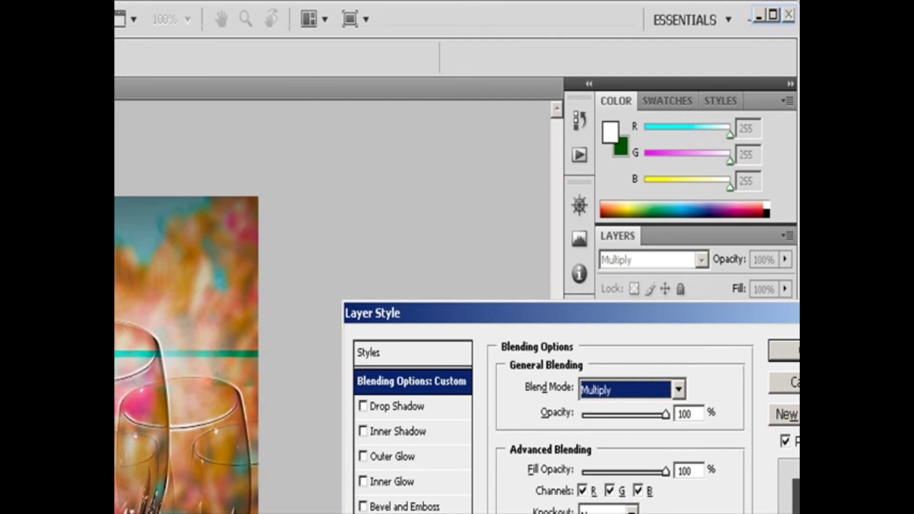
{"action": "left_click_drag", "start_coordinate": [769, 316], "coordinate": [681, 326]}
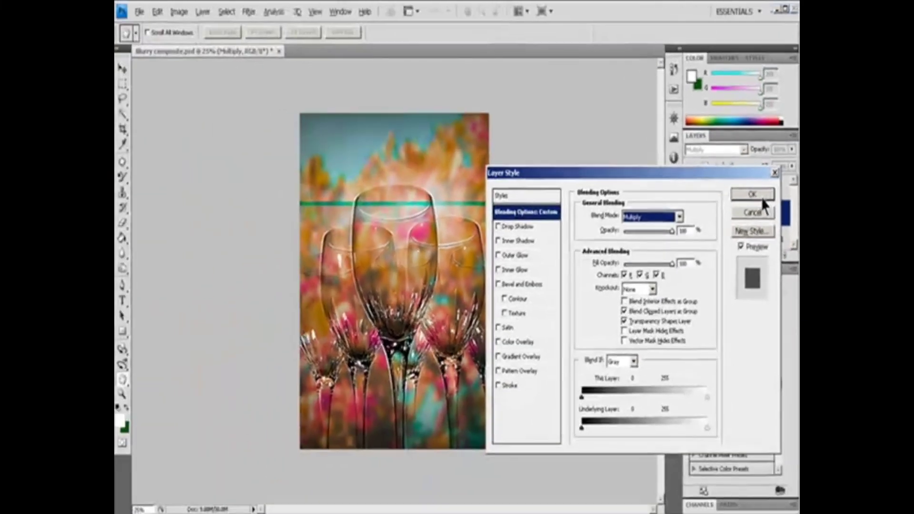
{"action": "left_click", "coordinate": [704, 338]}
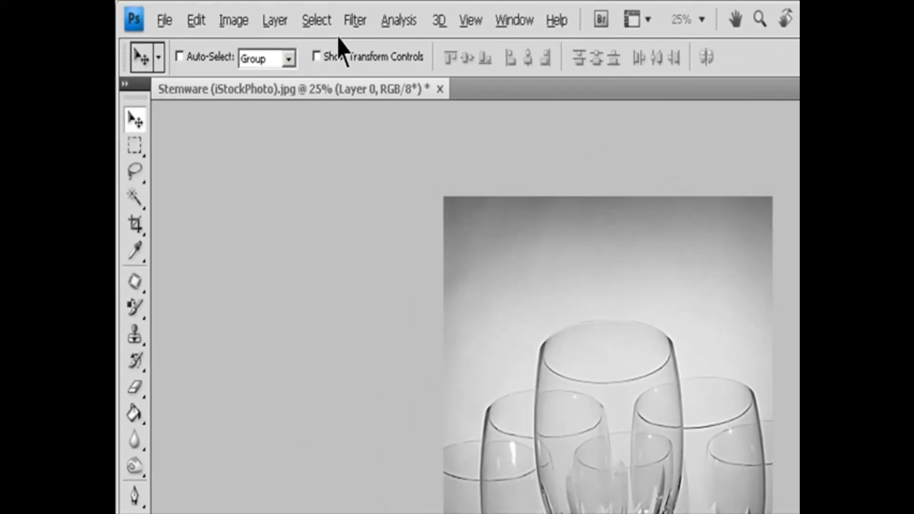
Apply the Accented Edges filter to the stemware photo with edge width 2, edge brightness 38 and smoothness 5, fitting the preview in view
{"action": "left_click", "coordinate": [251, 11]}
{"action": "mouse_move", "coordinate": [431, 214]}
{"action": "left_click", "coordinate": [557, 215]}
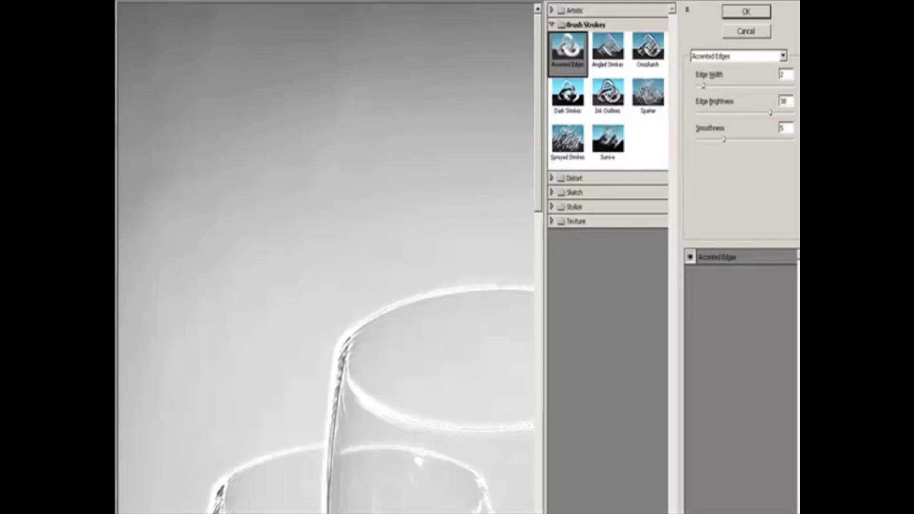
{"action": "left_click", "coordinate": [172, 513]}
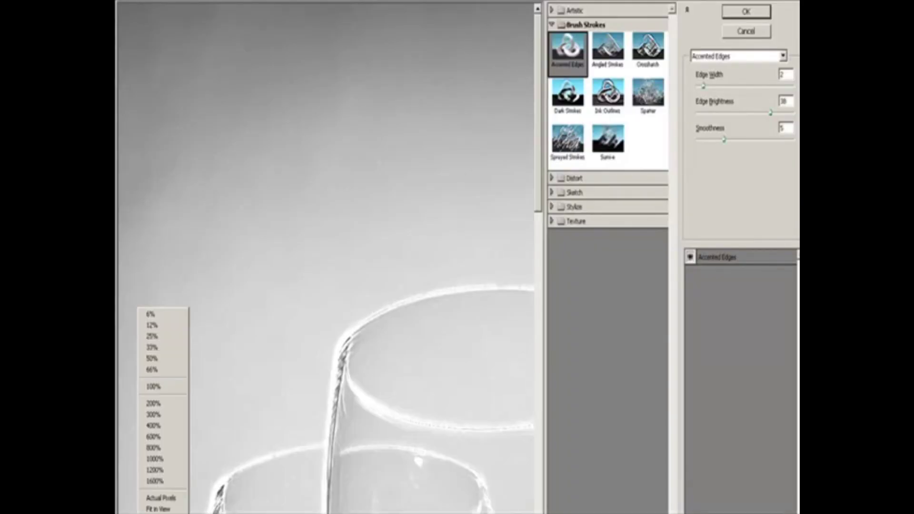
{"action": "left_click", "coordinate": [167, 510]}
{"action": "left_click", "coordinate": [746, 12]}
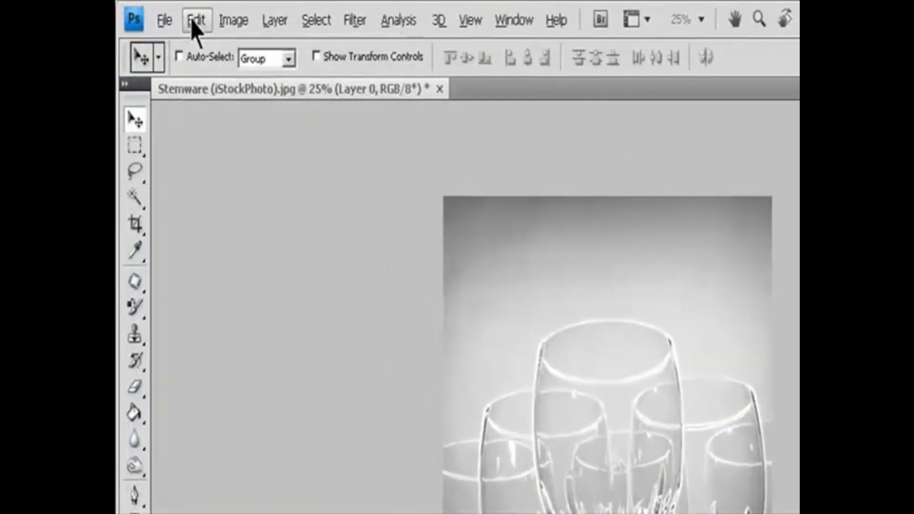
Fade the Accented Edges filter on the stemware photo to 58% opacity with the Screen mode
{"action": "left_click", "coordinate": [196, 20]}
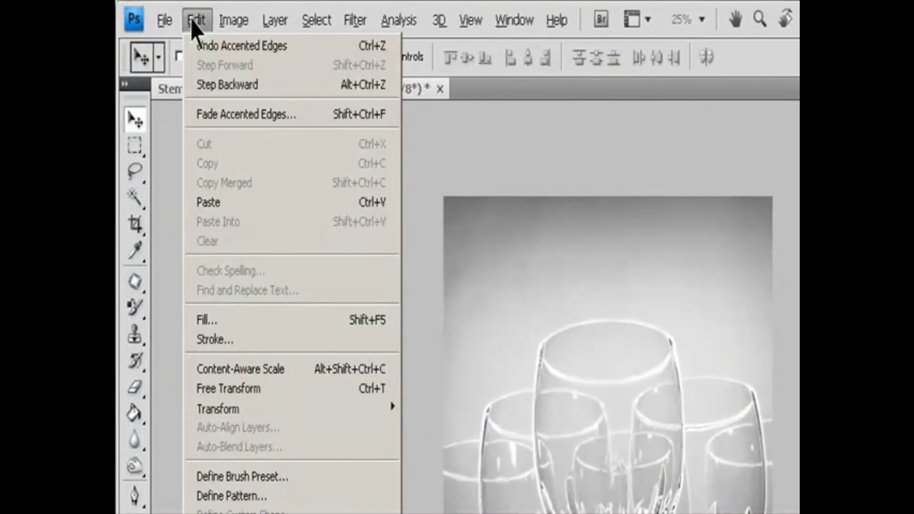
{"action": "left_click", "coordinate": [221, 119]}
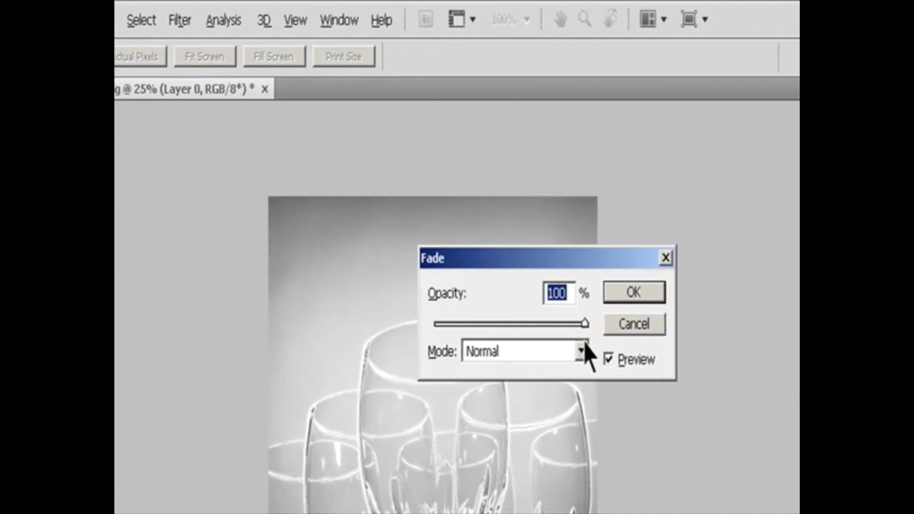
{"action": "left_click_drag", "start_coordinate": [533, 329], "coordinate": [495, 324]}
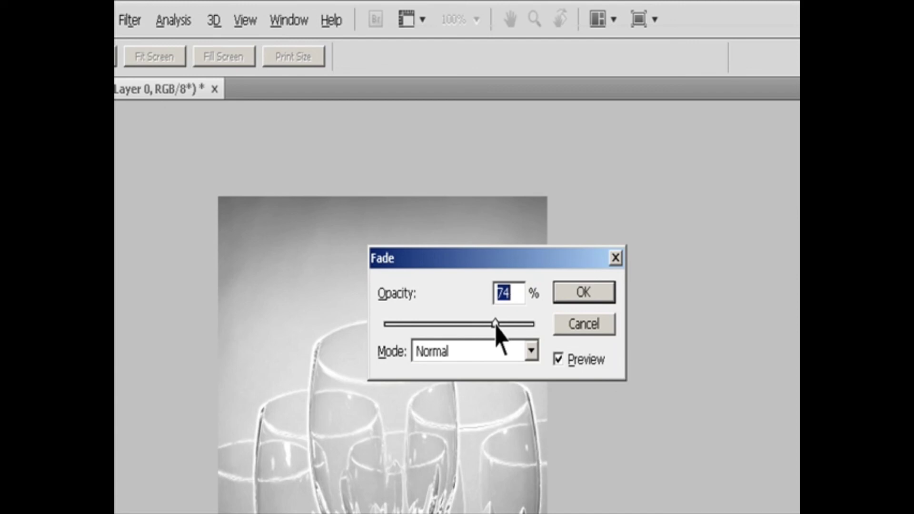
{"action": "left_click_drag", "start_coordinate": [496, 324], "coordinate": [472, 326]}
{"action": "left_click", "coordinate": [531, 352]}
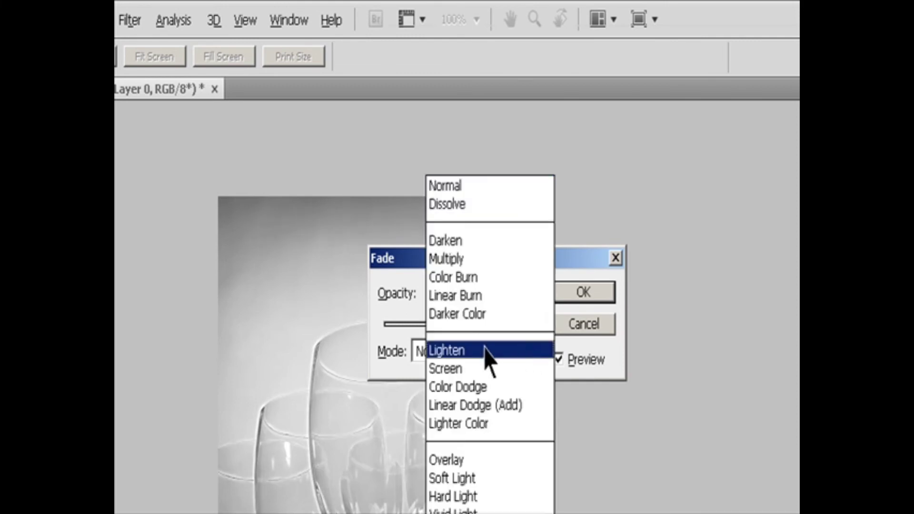
{"action": "left_click", "coordinate": [486, 368]}
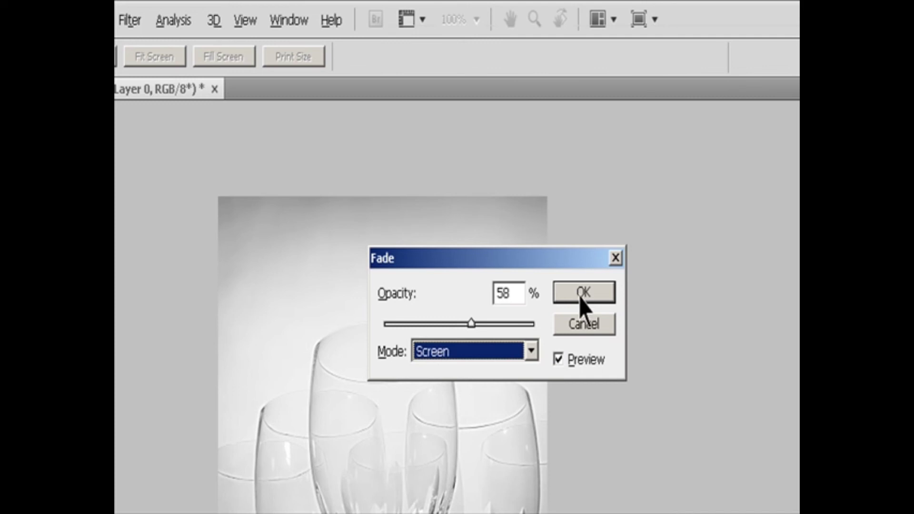
{"action": "left_click", "coordinate": [582, 298]}
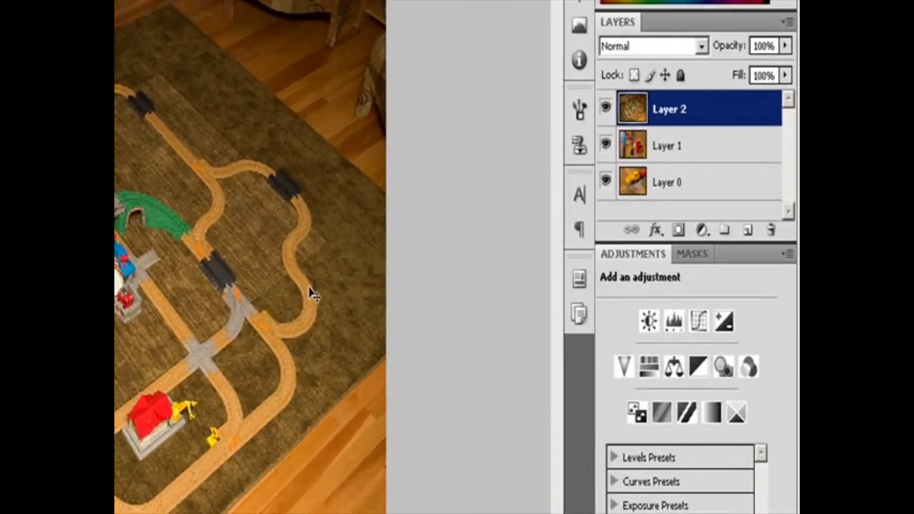
Try a Reveal All vector mask on Layer 1 of the train-track image and undo it
{"action": "left_click", "coordinate": [672, 149]}
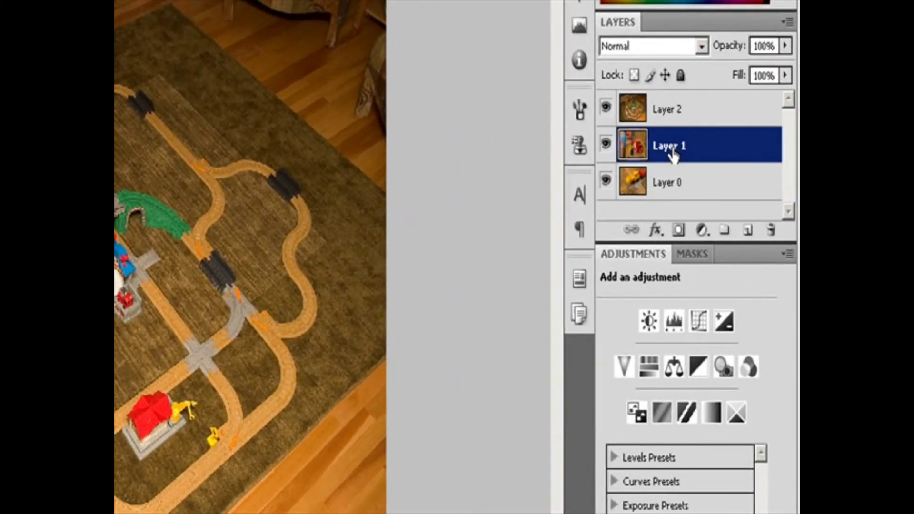
{"action": "left_click", "coordinate": [693, 254]}
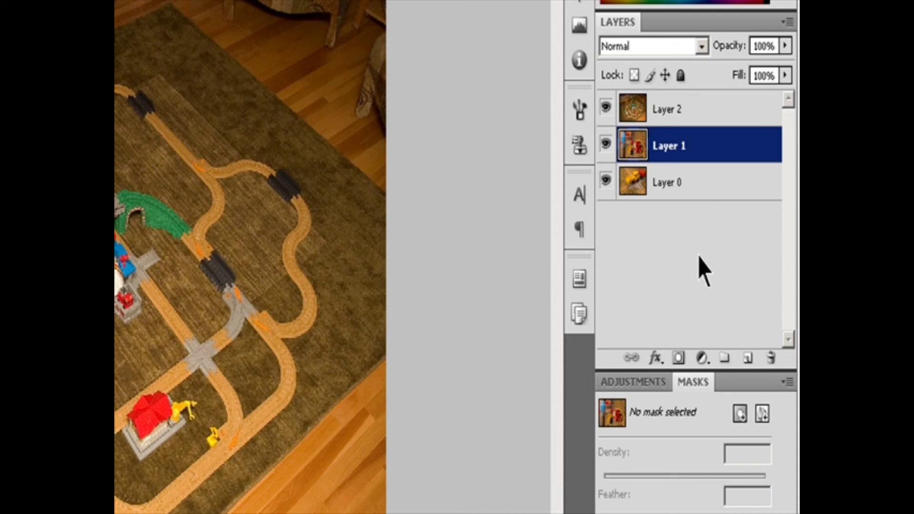
{"action": "left_click", "coordinate": [762, 414]}
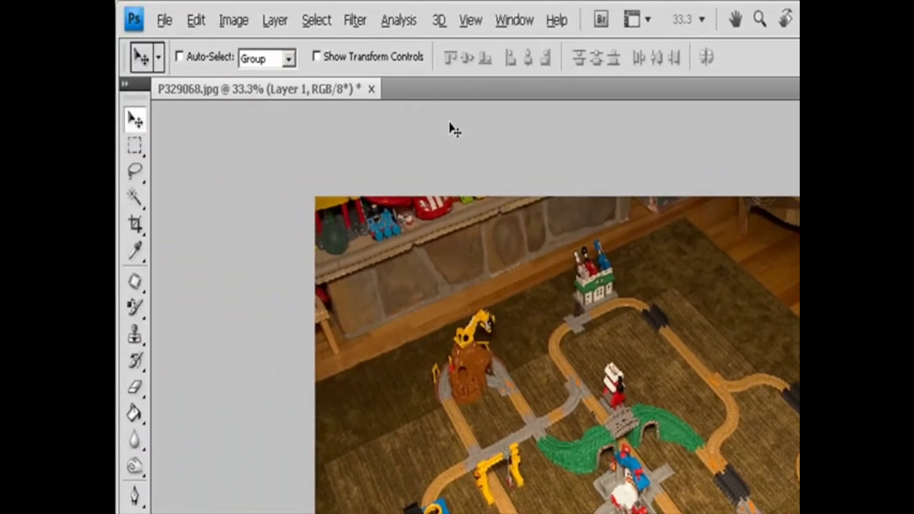
{"action": "left_click", "coordinate": [275, 20]}
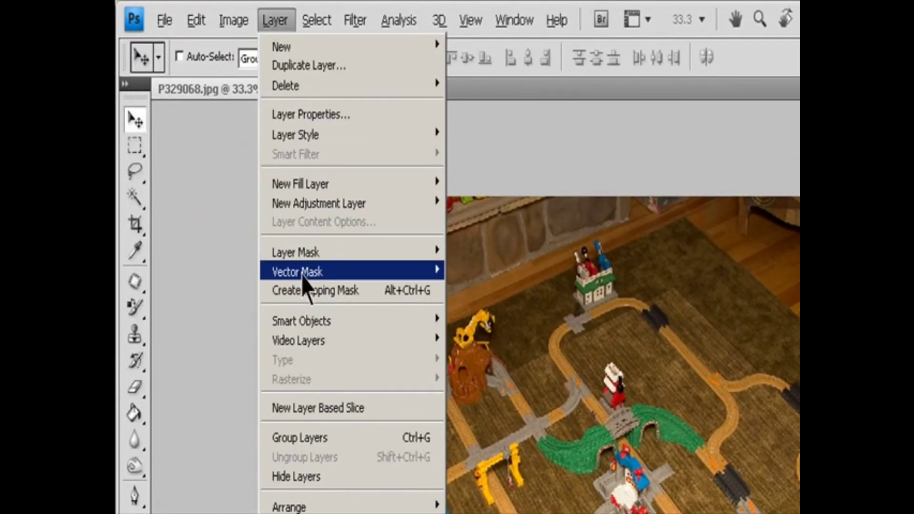
{"action": "mouse_move", "coordinate": [376, 272]}
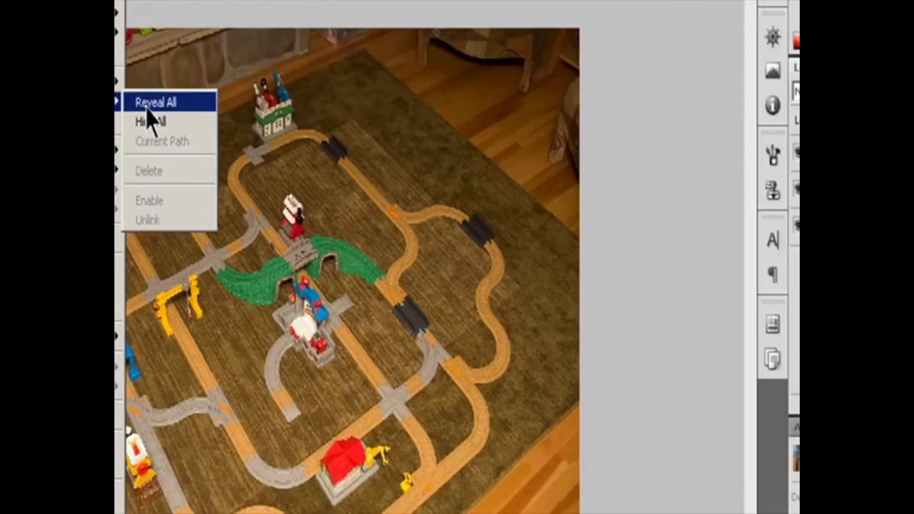
{"action": "left_click", "coordinate": [147, 107]}
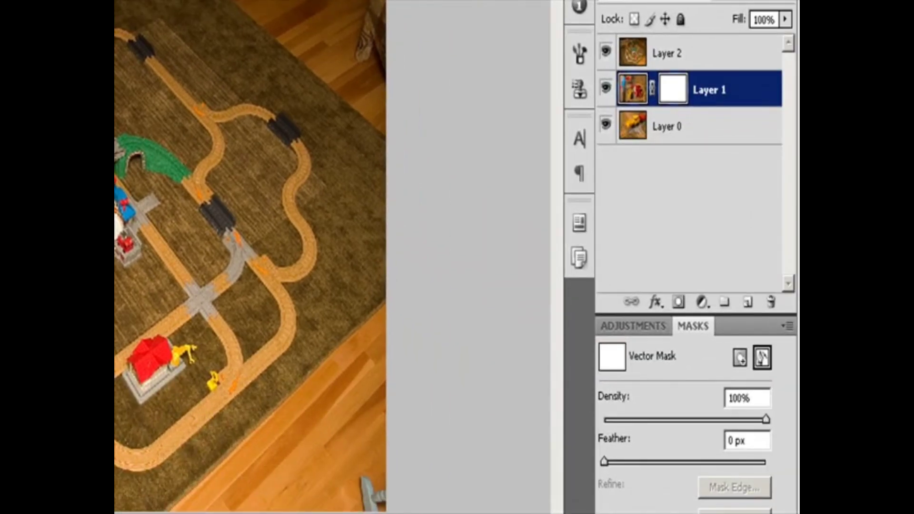
{"action": "key", "text": "ctrl+z"}
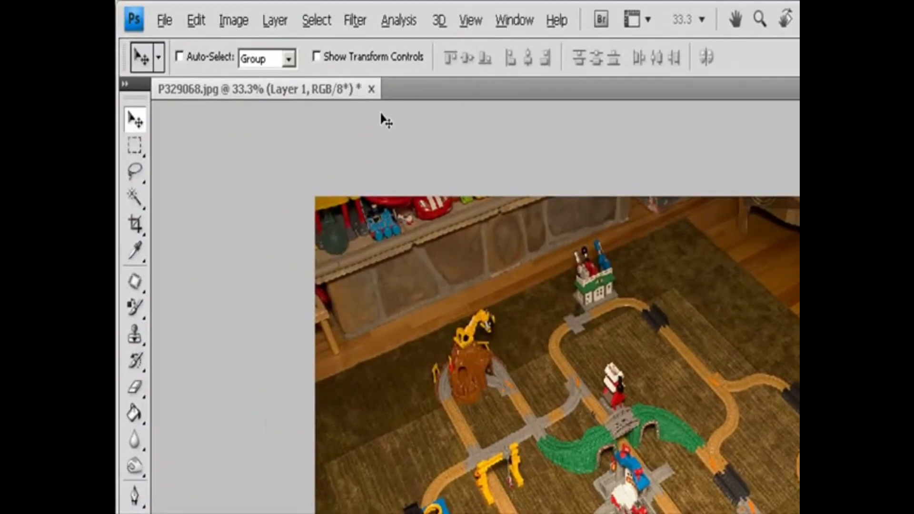
Add a Hide All vector mask to Layer 1, draw a large rectangle on it around the tracks and toggle the layer's visibility
{"action": "left_click", "coordinate": [277, 24]}
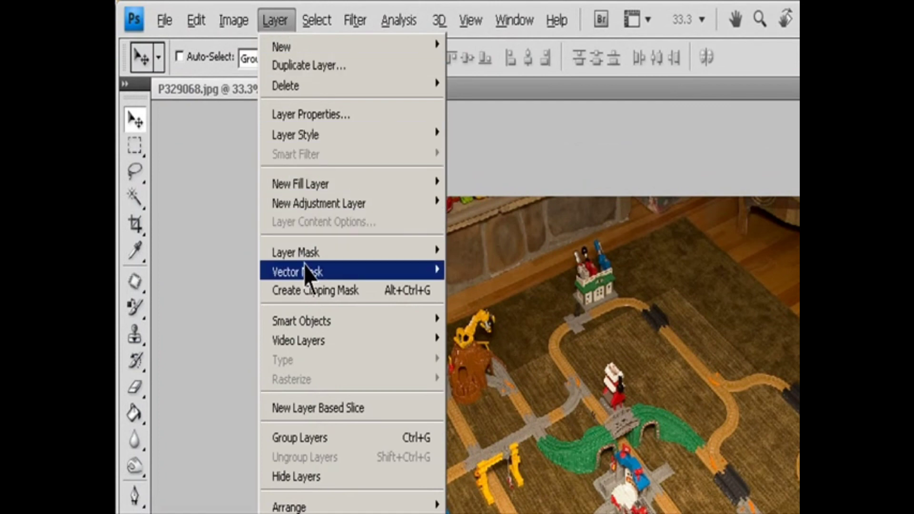
{"action": "mouse_move", "coordinate": [306, 273]}
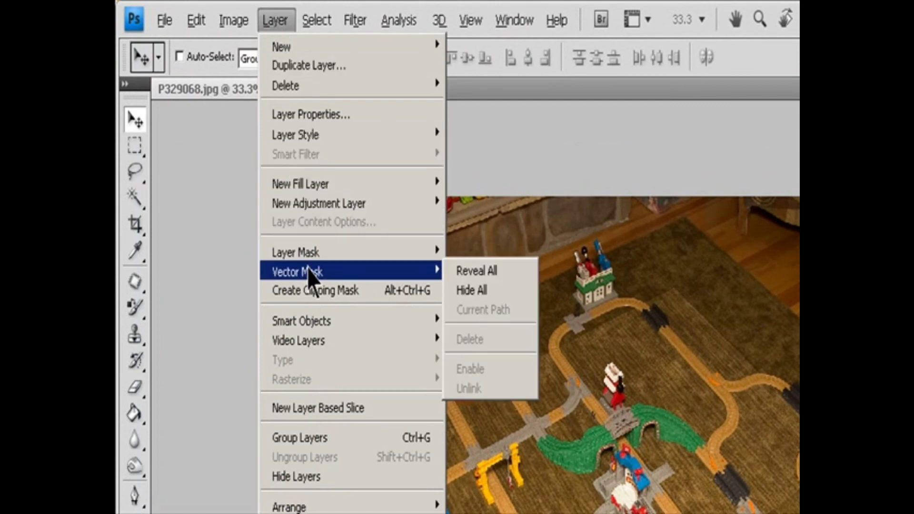
{"action": "left_click", "coordinate": [487, 292]}
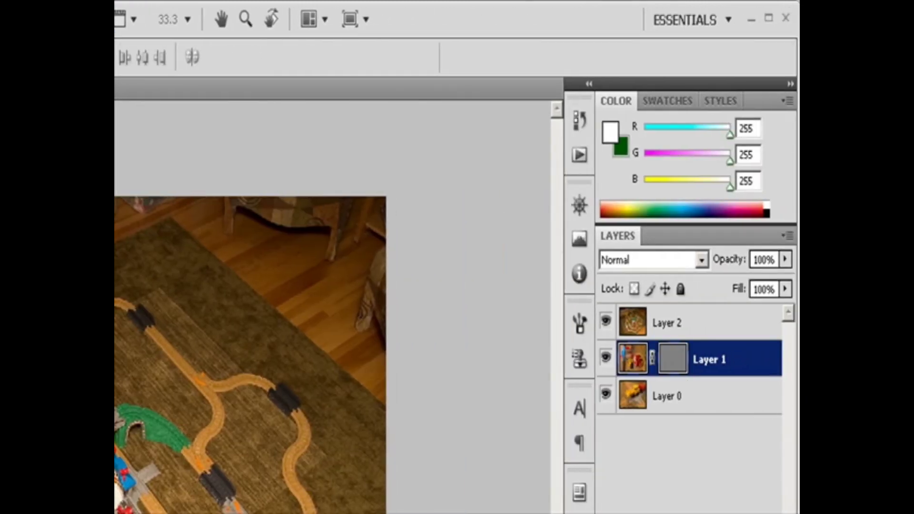
{"action": "key", "text": "u"}
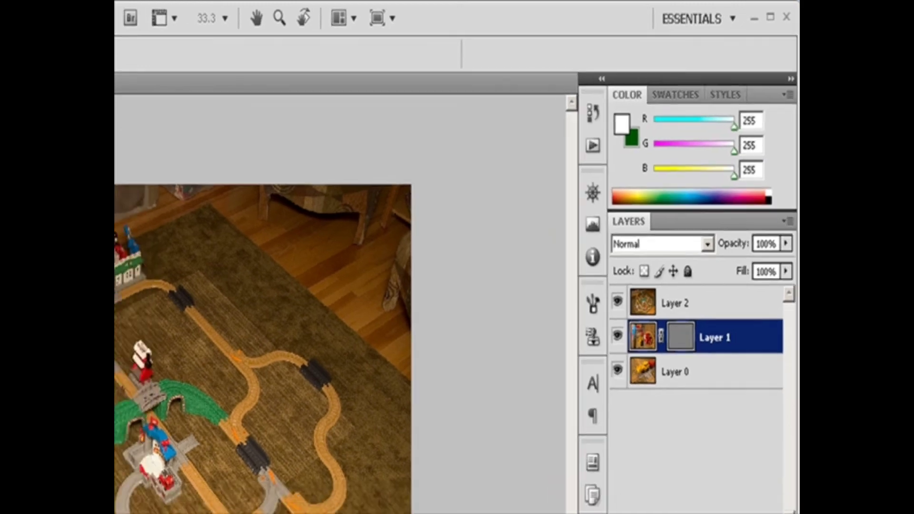
{"action": "left_click_drag", "start_coordinate": [143, 232], "coordinate": [509, 483]}
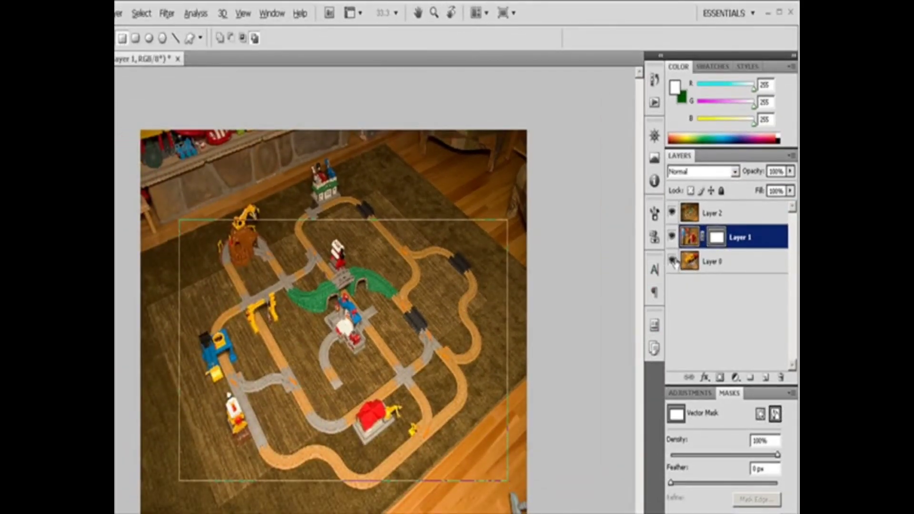
{"action": "left_click", "coordinate": [672, 237]}
{"action": "left_click", "coordinate": [672, 239]}
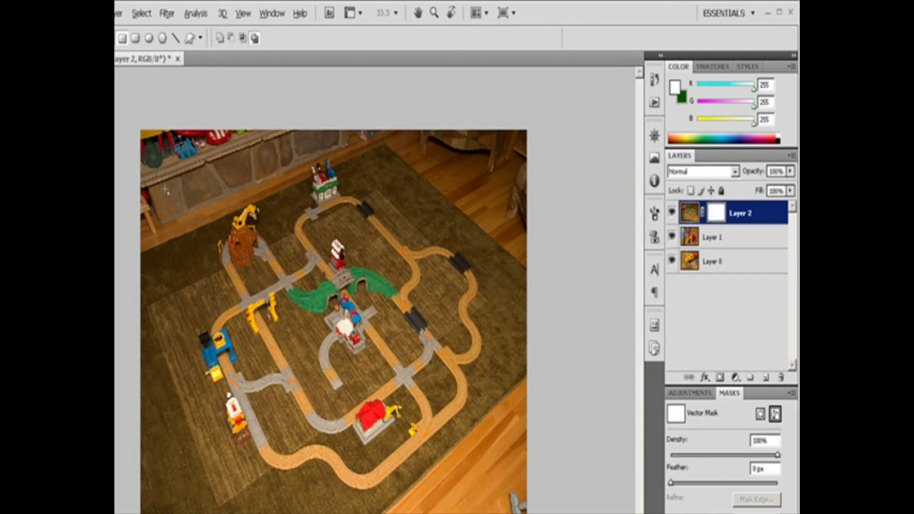
Draw a large rectangle around the train track on Layer 2's vector mask and feather it 37 px
{"action": "left_click_drag", "start_coordinate": [164, 187], "coordinate": [517, 498]}
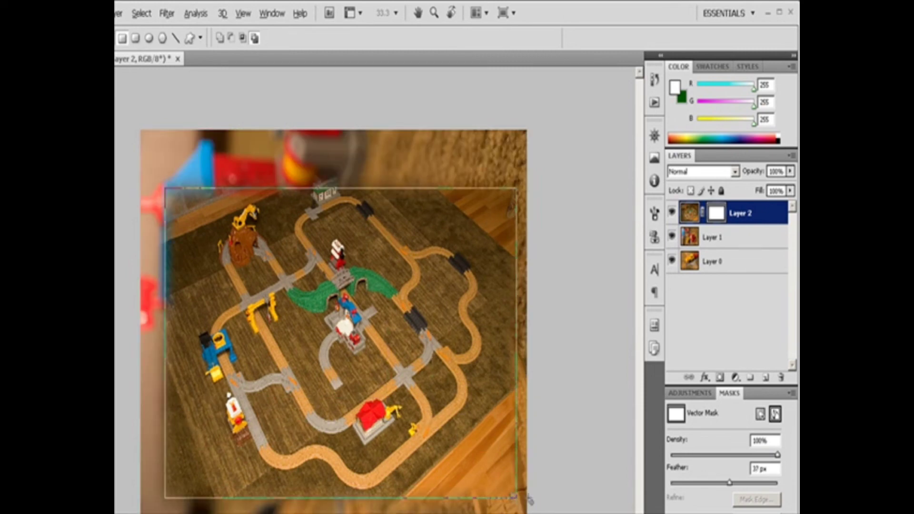
{"action": "left_click", "coordinate": [775, 414]}
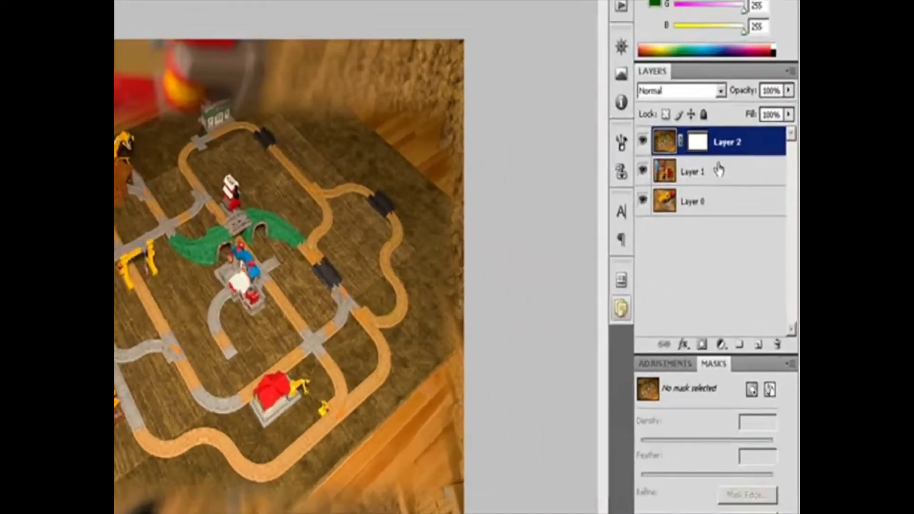
Reselect Layer 2 and activate its vector mask for editing
{"action": "left_click", "coordinate": [743, 206]}
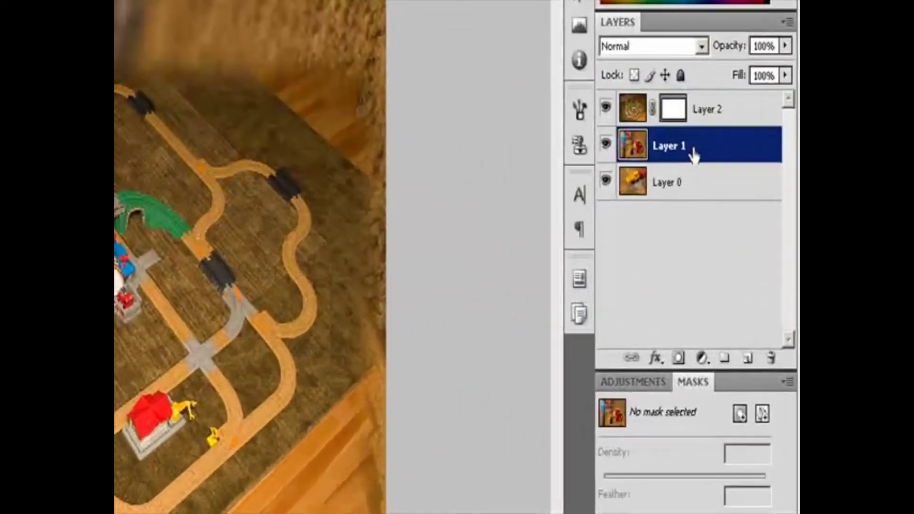
{"action": "left_click", "coordinate": [703, 120]}
{"action": "left_click", "coordinate": [672, 112]}
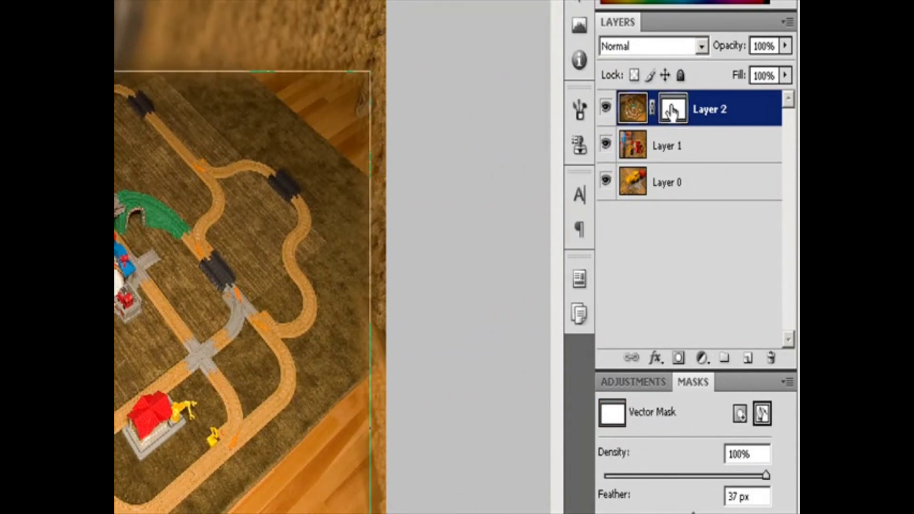
{"action": "left_click", "coordinate": [762, 415]}
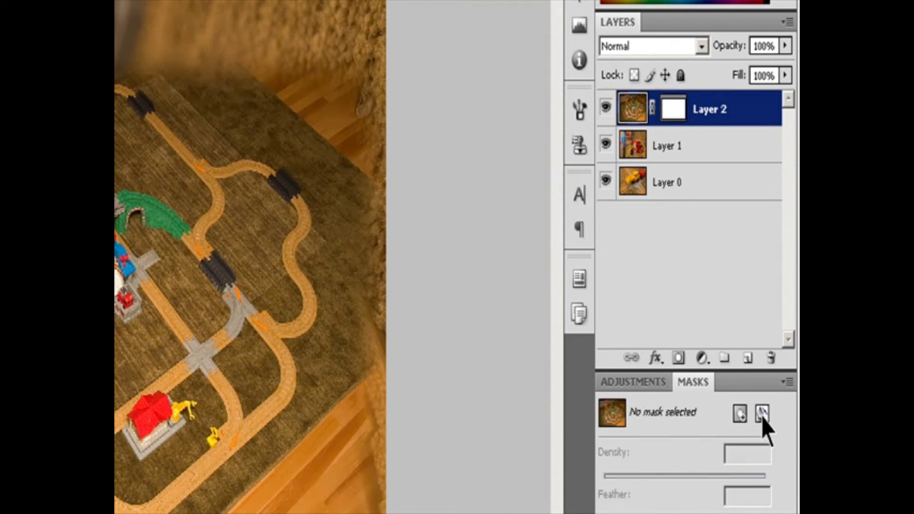
{"action": "left_click", "coordinate": [762, 414]}
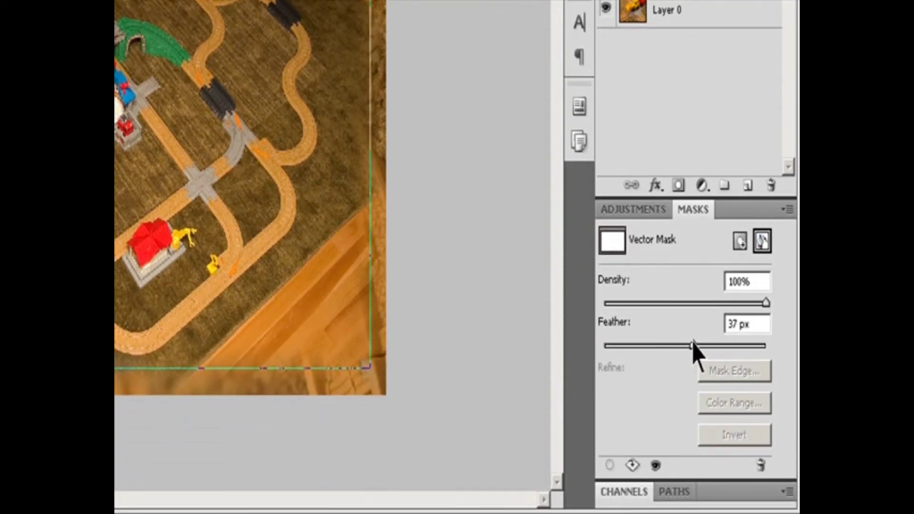
Set the feather of Layer 2's vector mask to 10 px and its density to 76%
{"action": "left_click_drag", "start_coordinate": [692, 343], "coordinate": [643, 344]}
{"action": "left_click_drag", "start_coordinate": [604, 341], "coordinate": [629, 353]}
{"action": "left_click", "coordinate": [752, 323]}
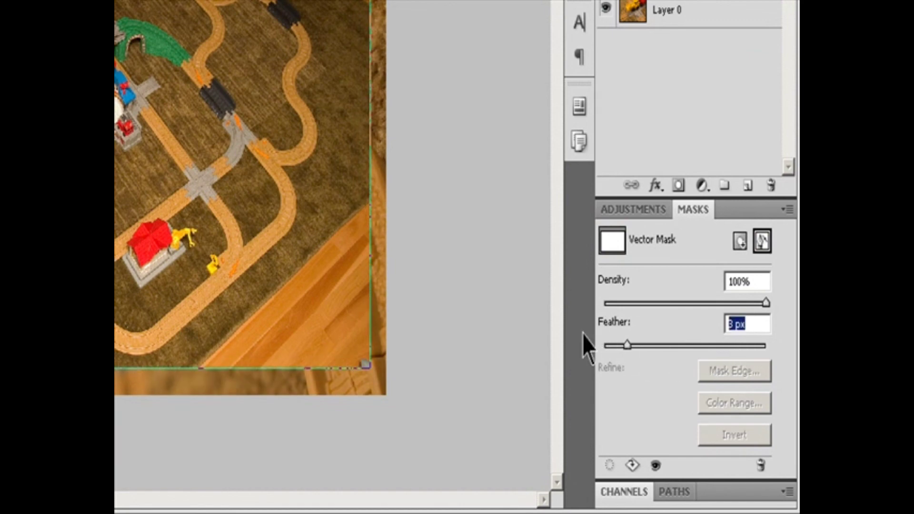
{"action": "type", "text": "10"}
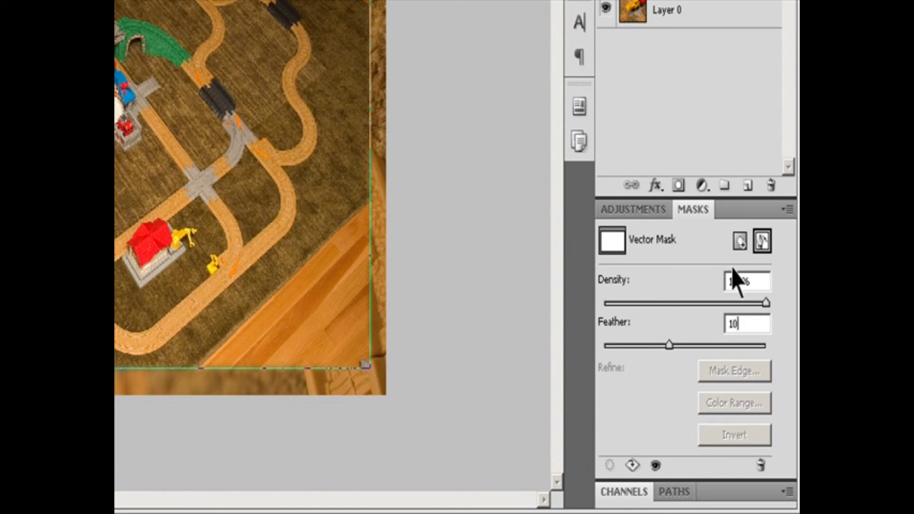
{"action": "left_click_drag", "start_coordinate": [766, 303], "coordinate": [729, 305]}
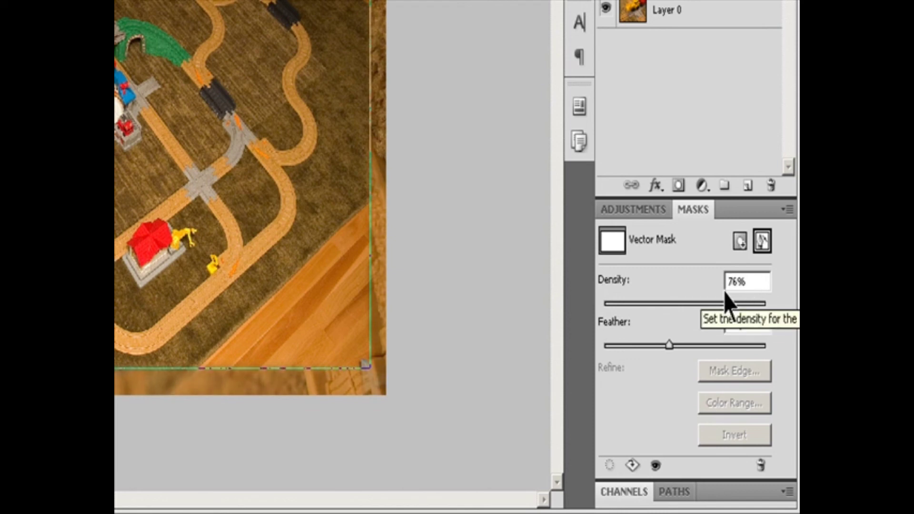
Show the path of Layer 2's vector mask and set the mask's density to 86% and feather to 52 px
{"action": "left_click", "coordinate": [679, 492]}
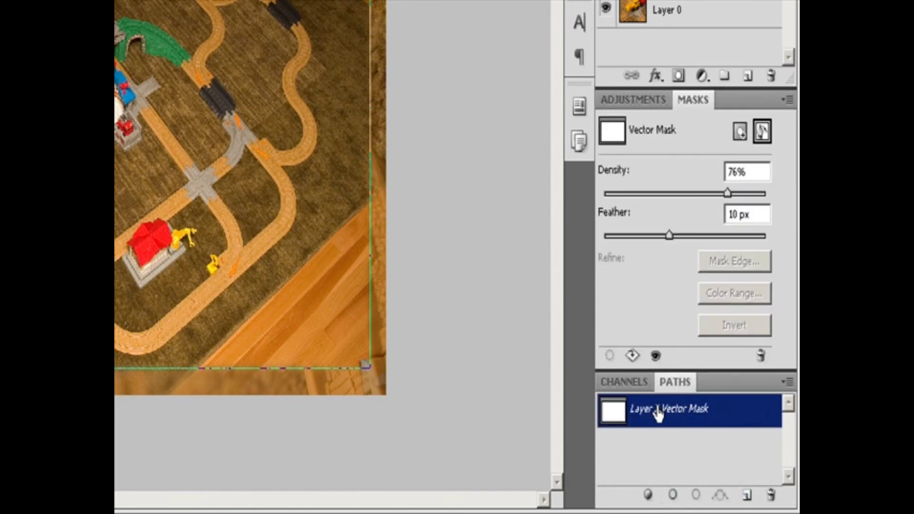
{"action": "left_click", "coordinate": [619, 416]}
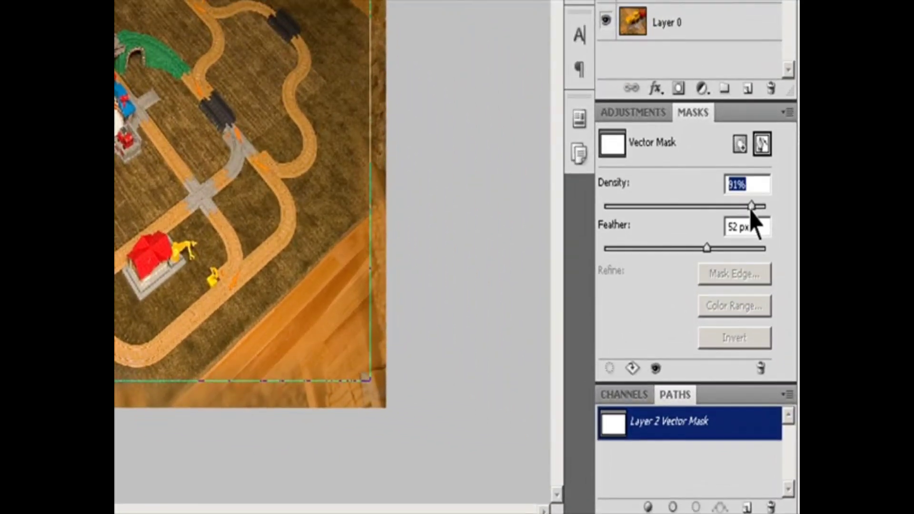
{"action": "left_click_drag", "start_coordinate": [751, 197], "coordinate": [743, 198]}
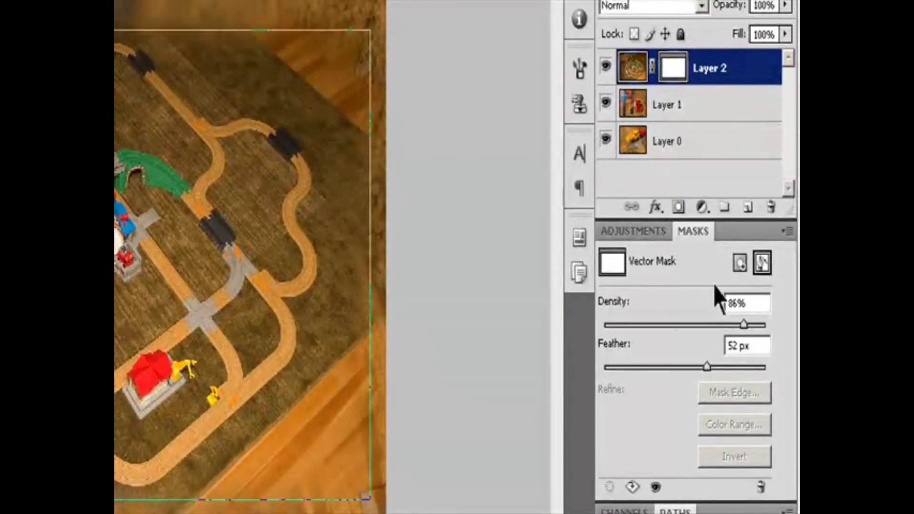
Switch between Layer 1, Layer 2 and Layer 2's vector mask, finishing with the vector mask active
{"action": "left_click", "coordinate": [685, 114]}
{"action": "left_click", "coordinate": [688, 81]}
{"action": "left_click", "coordinate": [669, 78]}
{"action": "left_click", "coordinate": [763, 263]}
{"action": "left_click", "coordinate": [763, 267]}
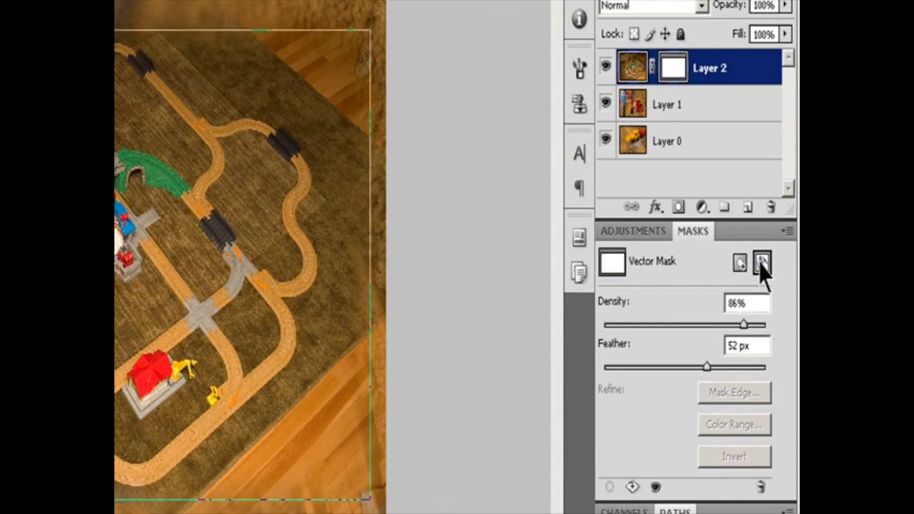
{"action": "left_click", "coordinate": [761, 486]}
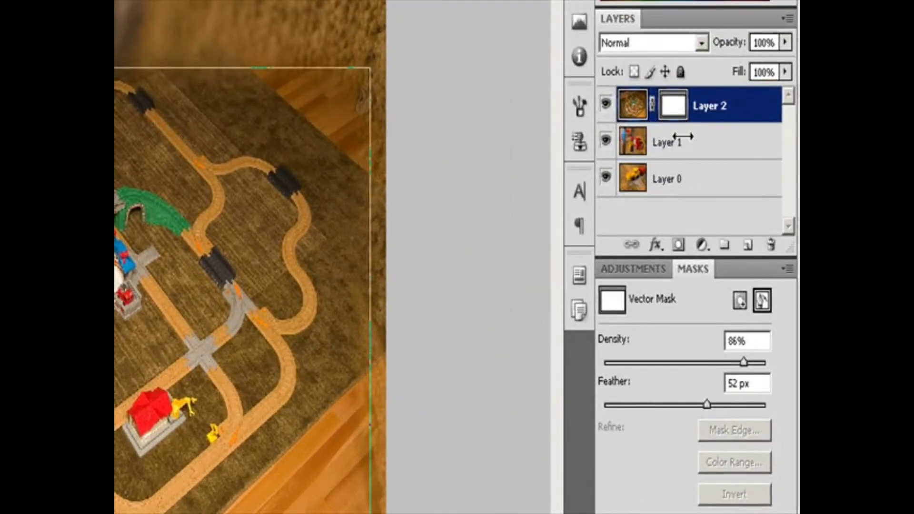
{"action": "left_click", "coordinate": [684, 142]}
{"action": "left_click", "coordinate": [695, 120]}
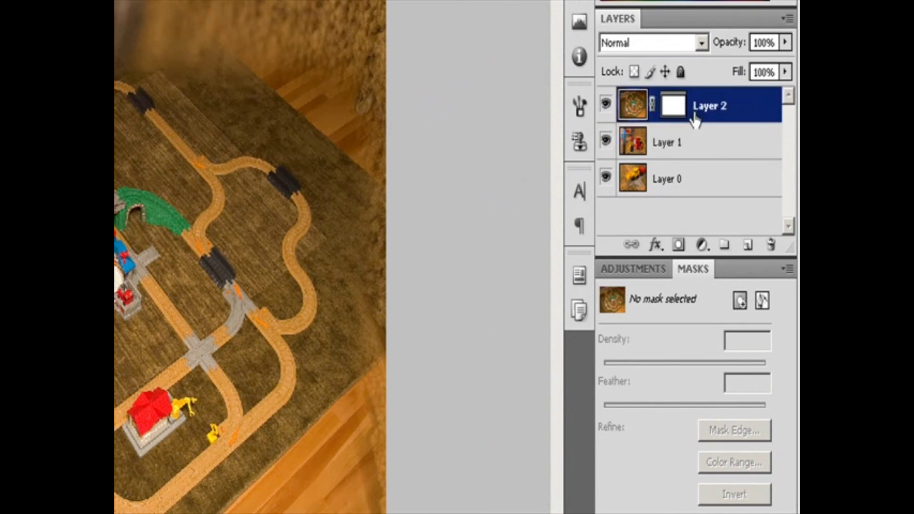
{"action": "left_click", "coordinate": [672, 115]}
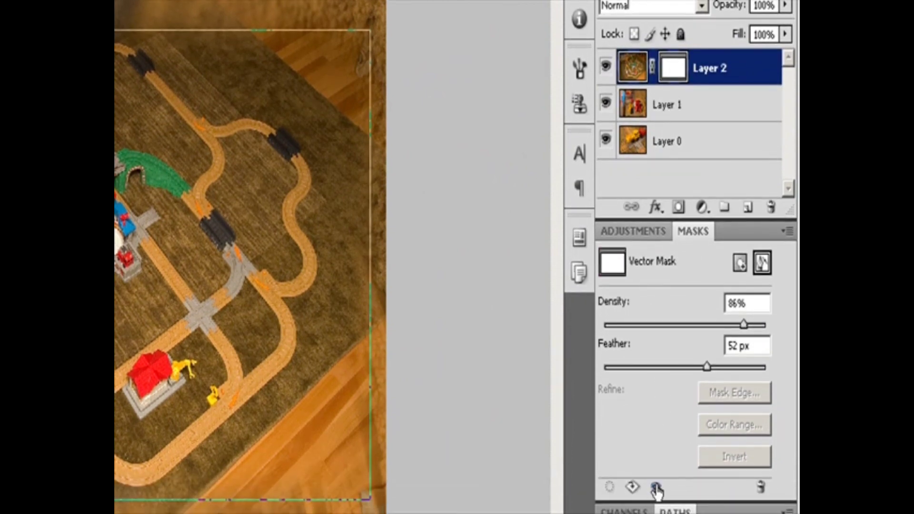
Disable and re-enable Layer 2's vector mask three times, undoing the last disable
{"action": "left_click", "coordinate": [656, 488]}
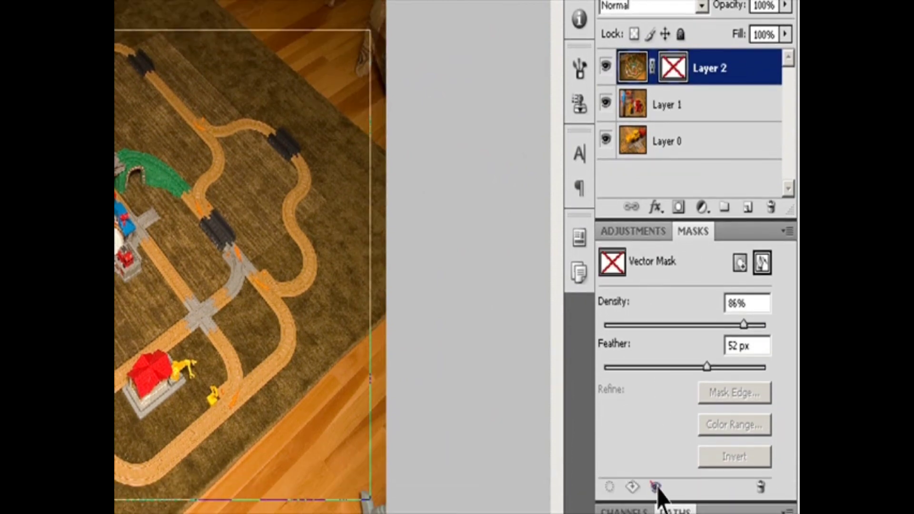
{"action": "left_click", "coordinate": [656, 488]}
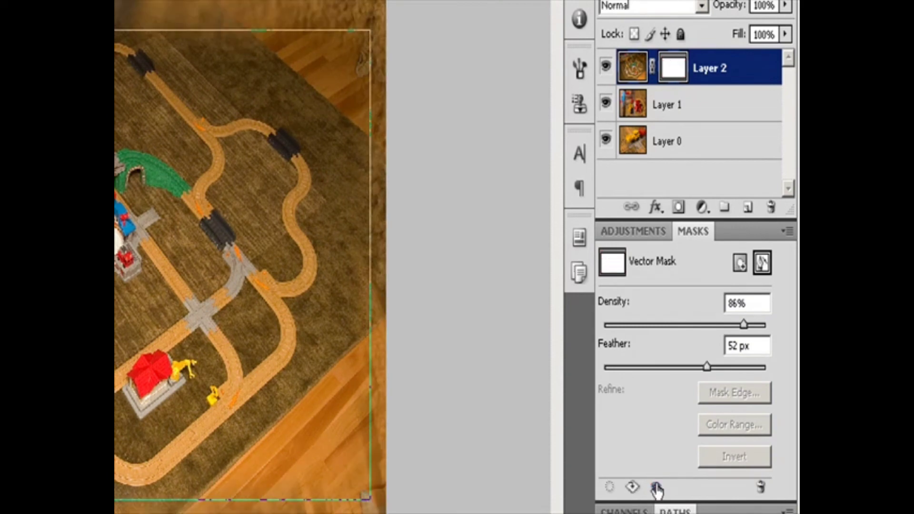
{"action": "left_click", "coordinate": [674, 68], "text": "shift"}
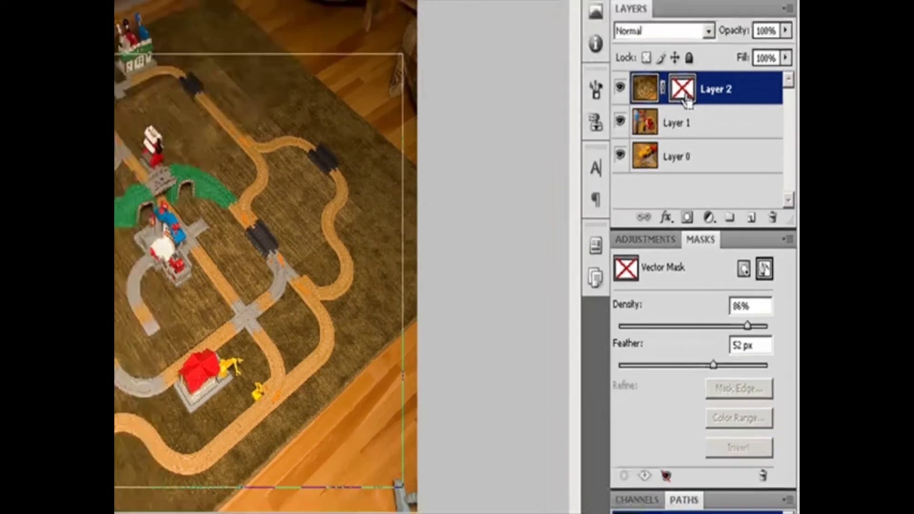
{"action": "left_click", "coordinate": [676, 72], "text": "shift"}
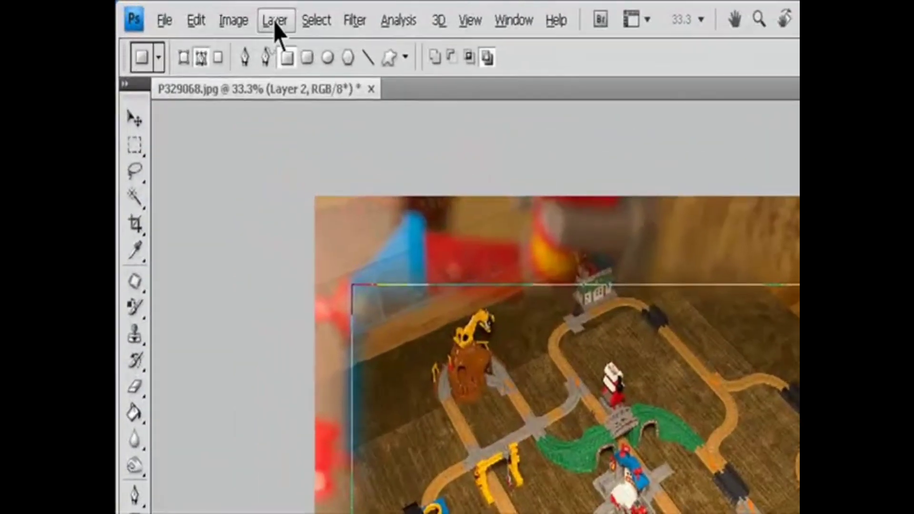
{"action": "left_click", "coordinate": [206, 13]}
{"action": "mouse_move", "coordinate": [317, 273]}
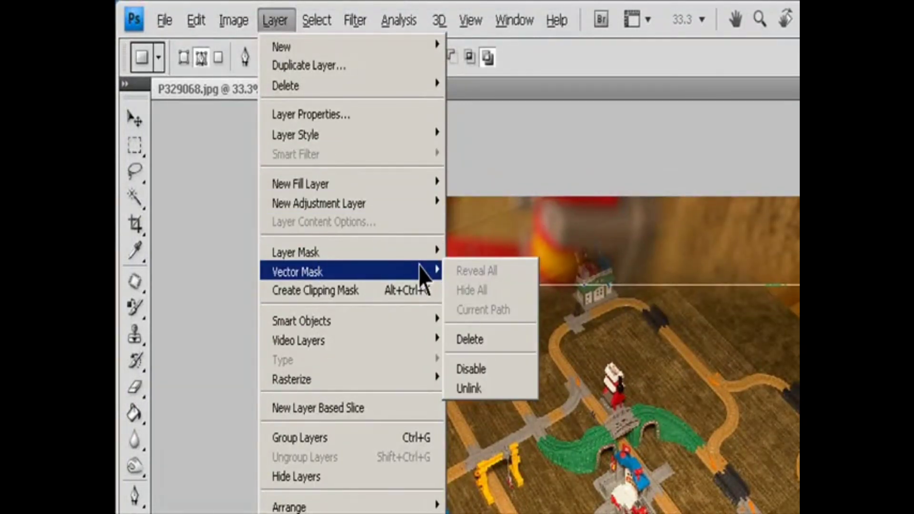
{"action": "left_click", "coordinate": [493, 370]}
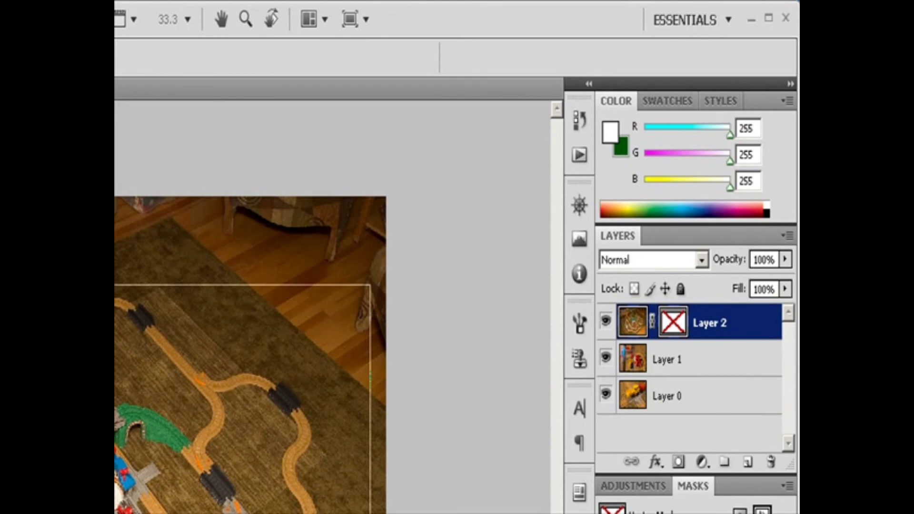
{"action": "key", "text": "ctrl+z"}
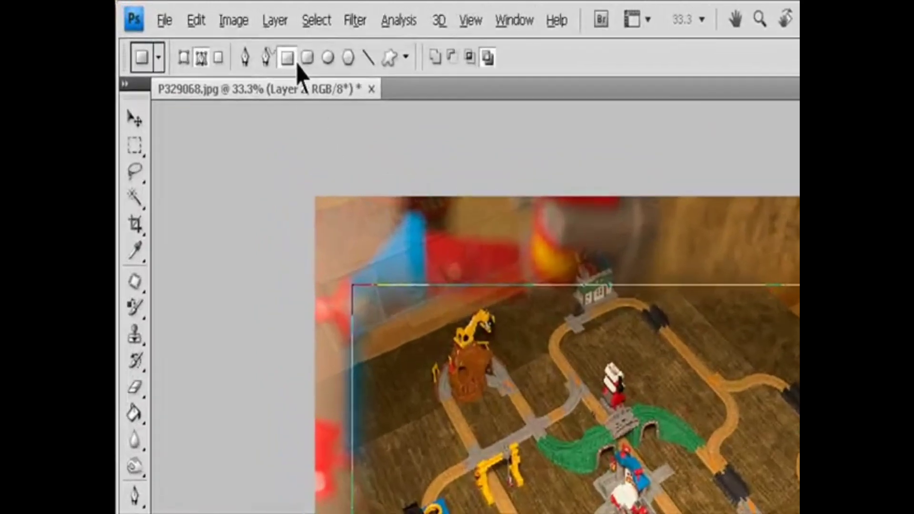
Rasterize Layer 2's vector mask into a layer mask and undo the conversion
{"action": "left_click", "coordinate": [206, 12]}
{"action": "mouse_move", "coordinate": [348, 383]}
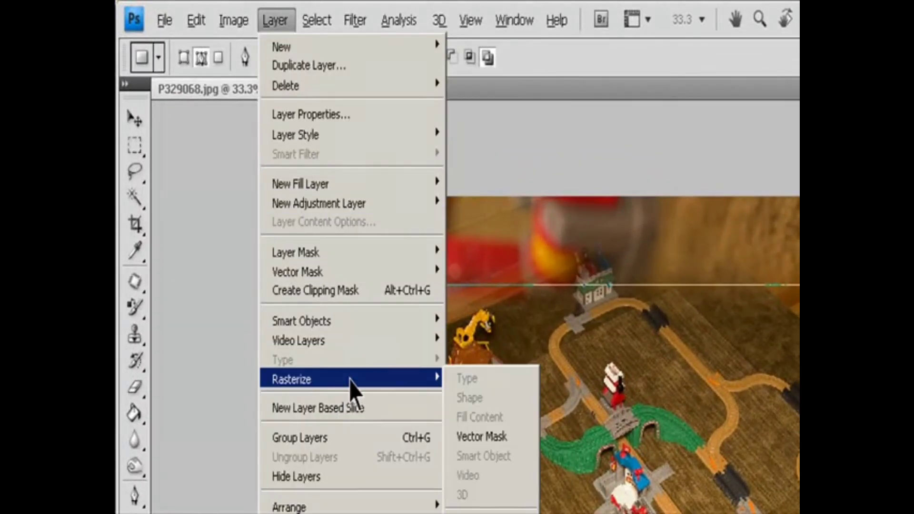
{"action": "left_click", "coordinate": [504, 438]}
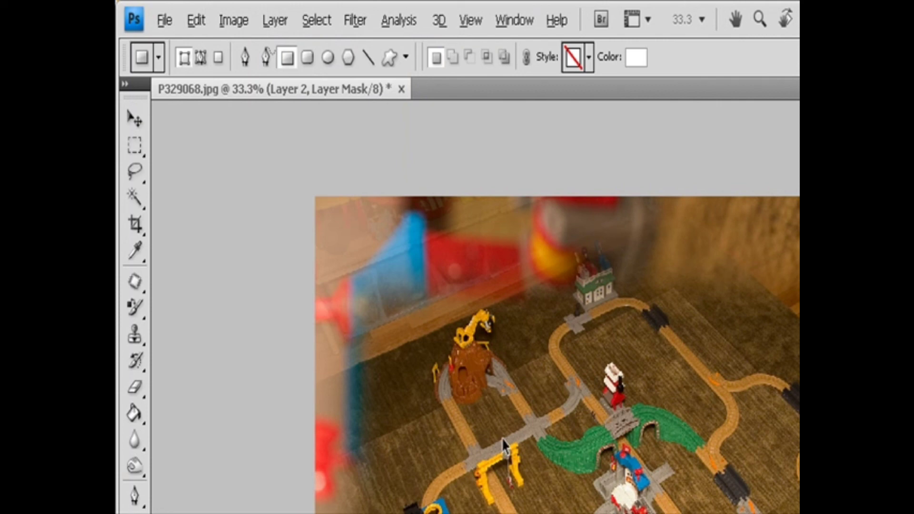
{"action": "key", "text": "ctrl+z"}
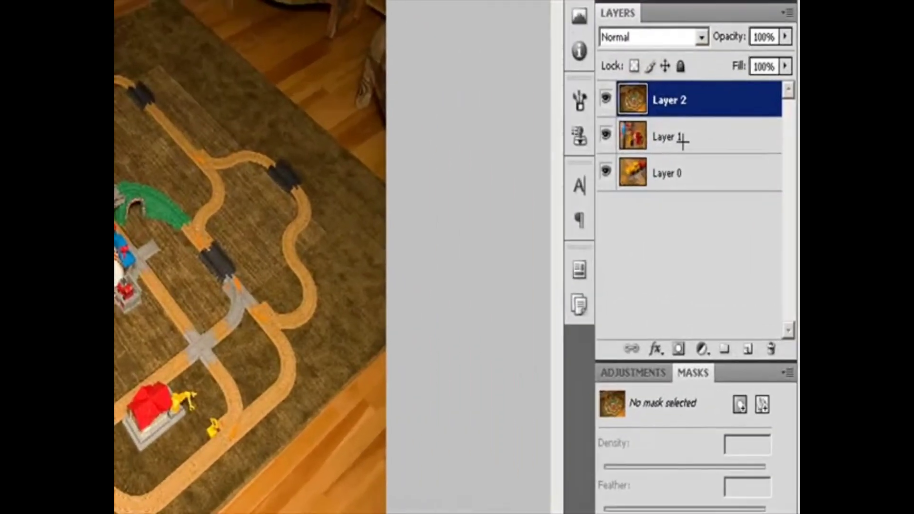
Select Layer 2, which has no mask, and add a white pixel mask to it
{"action": "left_click", "coordinate": [728, 206]}
{"action": "left_click", "coordinate": [677, 108]}
{"action": "left_click", "coordinate": [742, 407]}
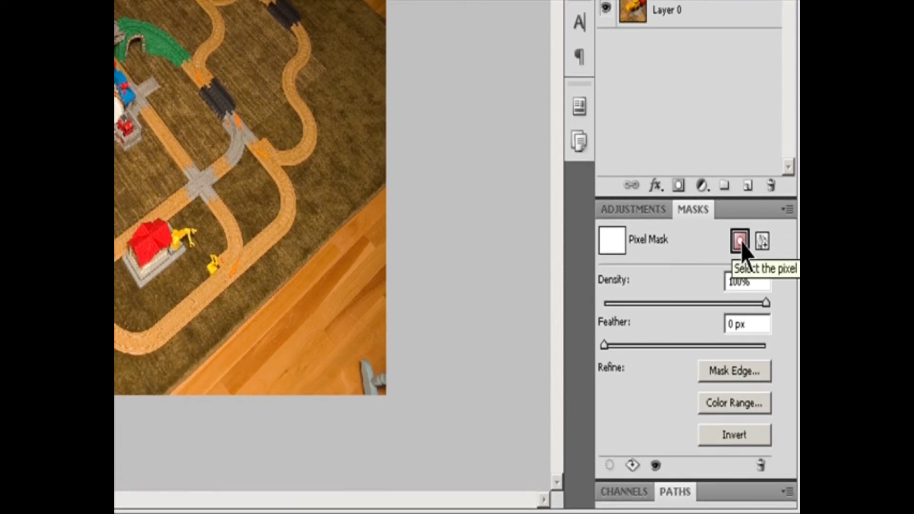
{"action": "left_click", "coordinate": [741, 405]}
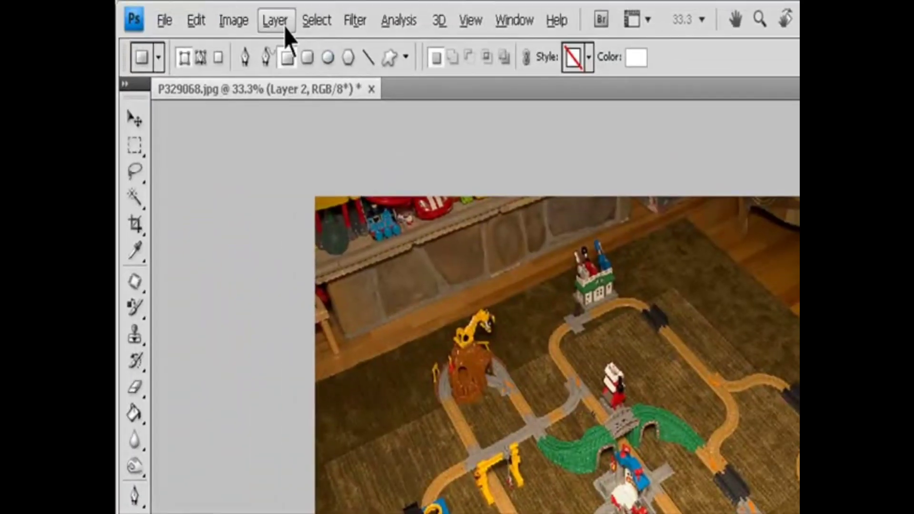
Apply the Reveal All layer mask command to Layer 2 and try adding the pixel mask directly again
{"action": "left_click", "coordinate": [285, 28]}
{"action": "mouse_move", "coordinate": [411, 257]}
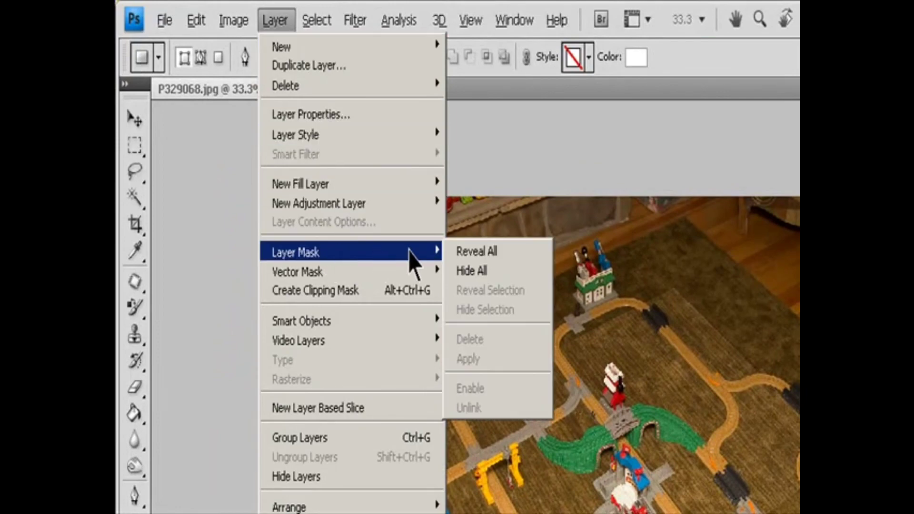
{"action": "left_click", "coordinate": [498, 252]}
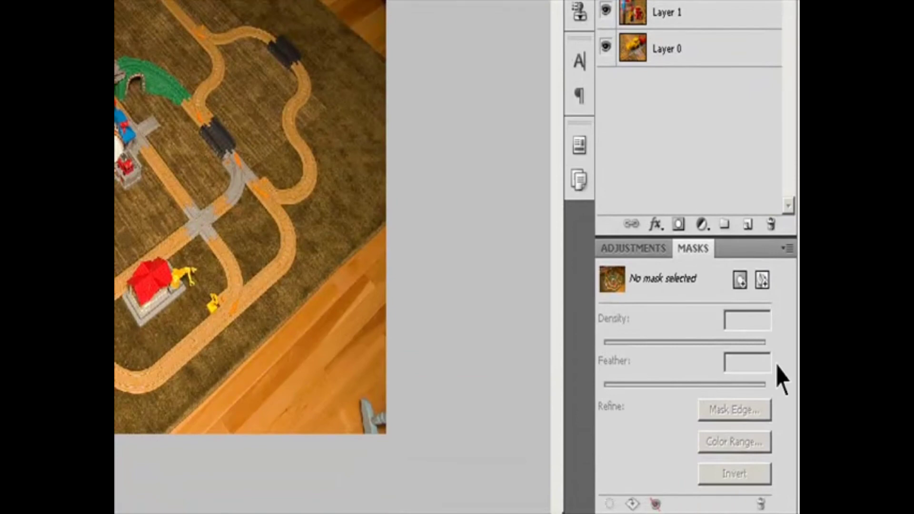
{"action": "left_click", "coordinate": [740, 281]}
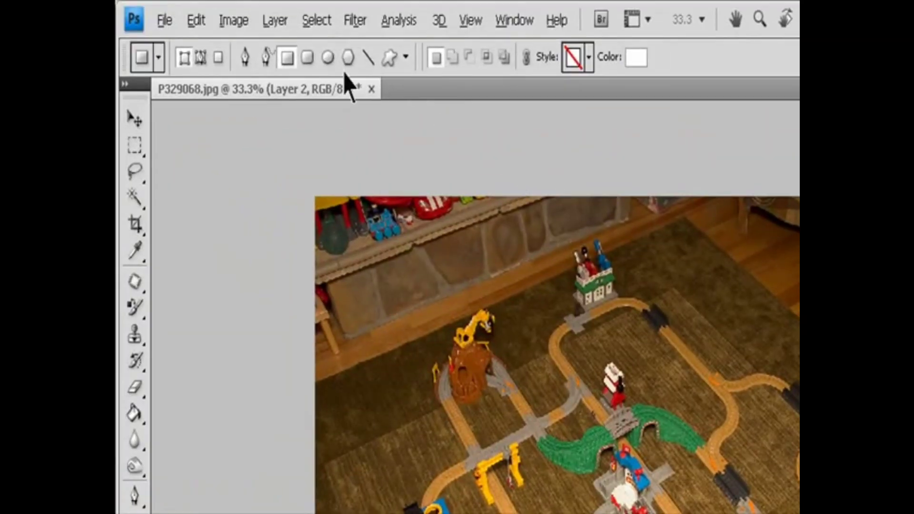
Add a Hide All layer mask to Layer 2 and undo it
{"action": "left_click", "coordinate": [280, 21]}
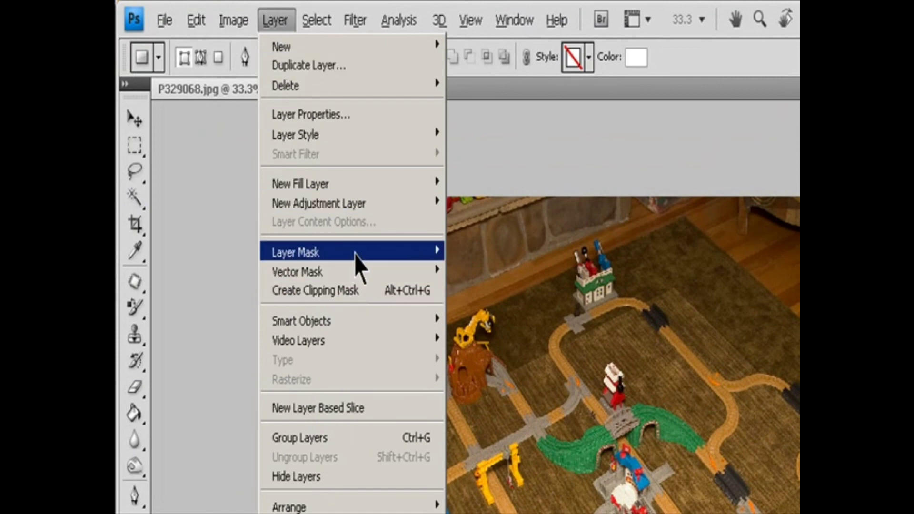
{"action": "mouse_move", "coordinate": [355, 253]}
{"action": "left_click", "coordinate": [474, 270]}
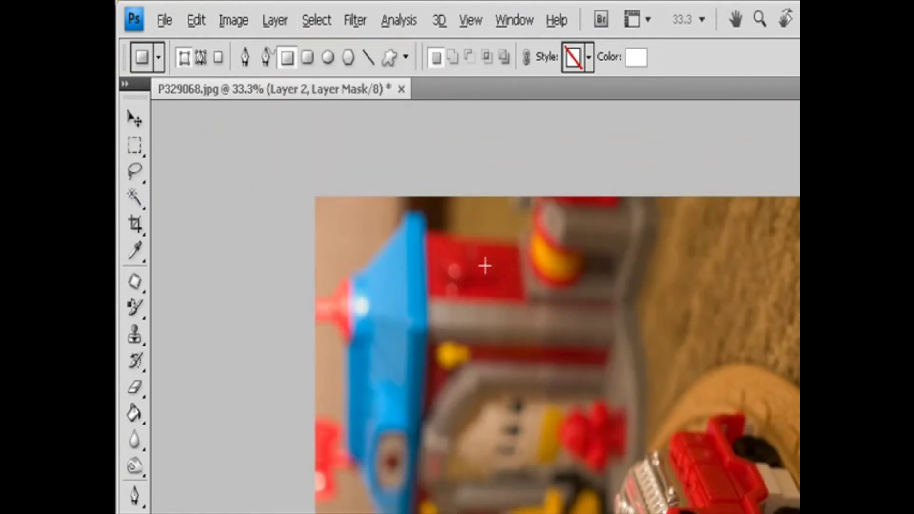
{"action": "key", "text": "ctrl+z"}
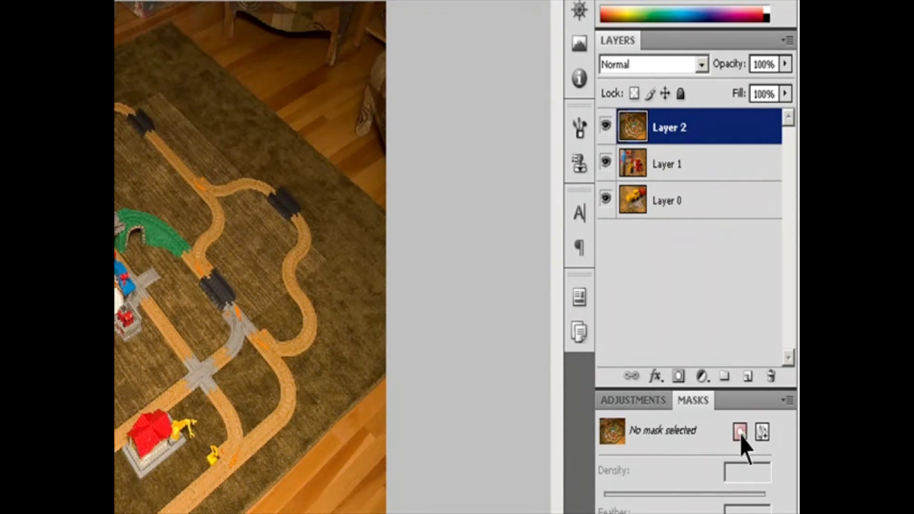
Add a white pixel mask to Layer 2, undo it, and add a black pixel mask that hides the whole layer
{"action": "left_click", "coordinate": [741, 432]}
{"action": "key", "text": "ctrl+z"}
{"action": "left_click", "coordinate": [743, 434], "text": "alt"}
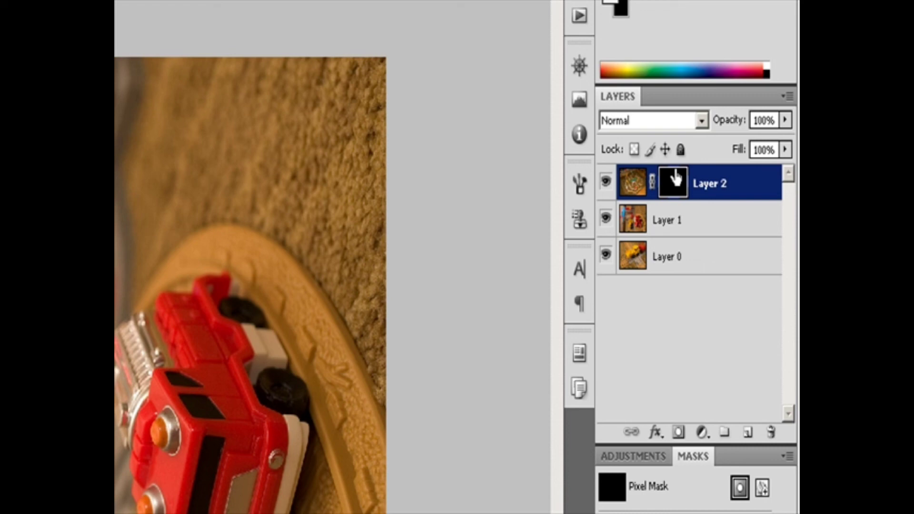
Move Layer 2's black mask onto Layer 1, undo the move, and place a copy of the mask on Layer 1 instead
{"action": "left_click_drag", "start_coordinate": [676, 179], "coordinate": [683, 237]}
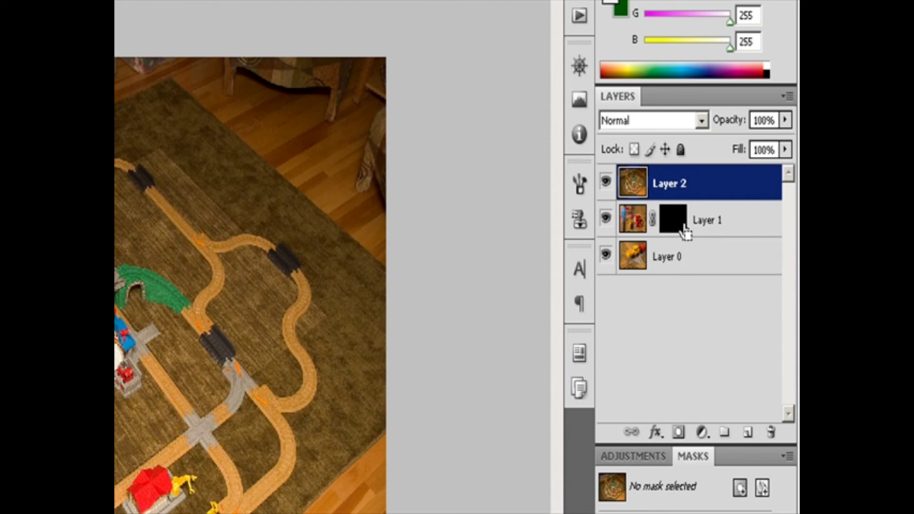
{"action": "key", "text": "ctrl+z"}
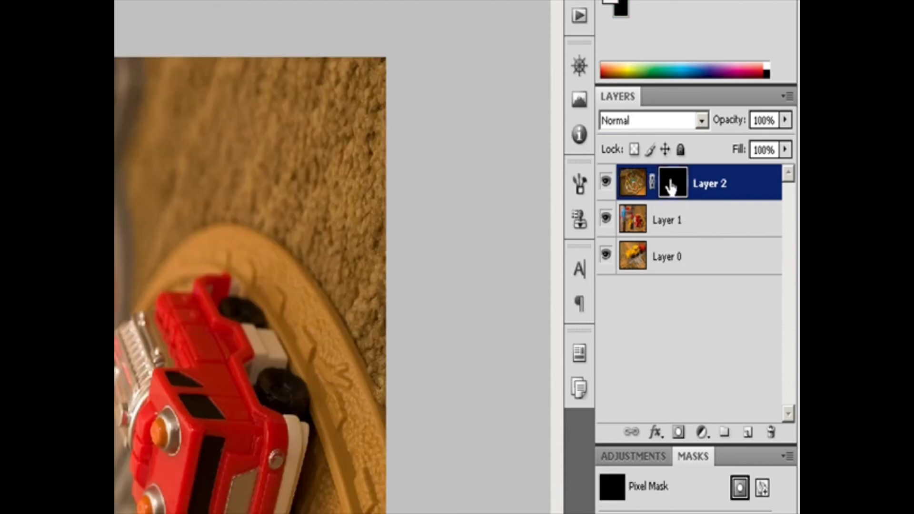
{"action": "left_click_drag", "start_coordinate": [672, 184], "coordinate": [684, 220]}
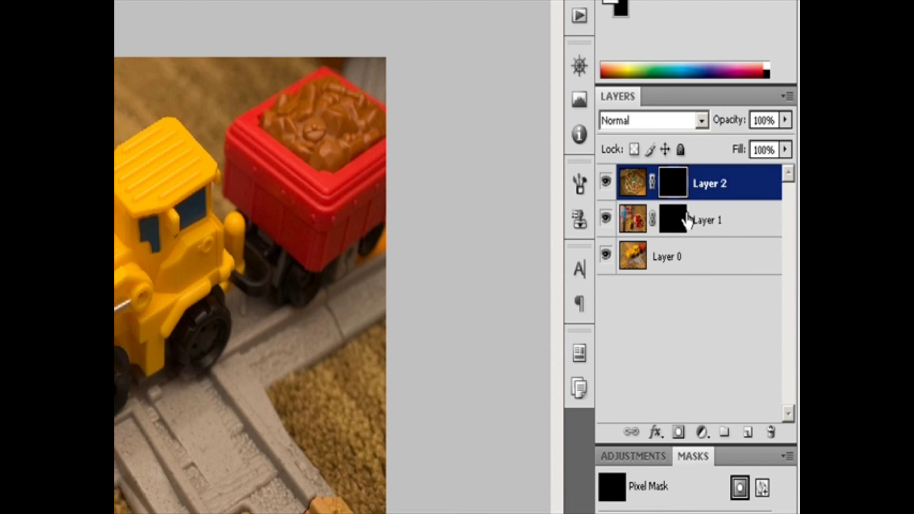